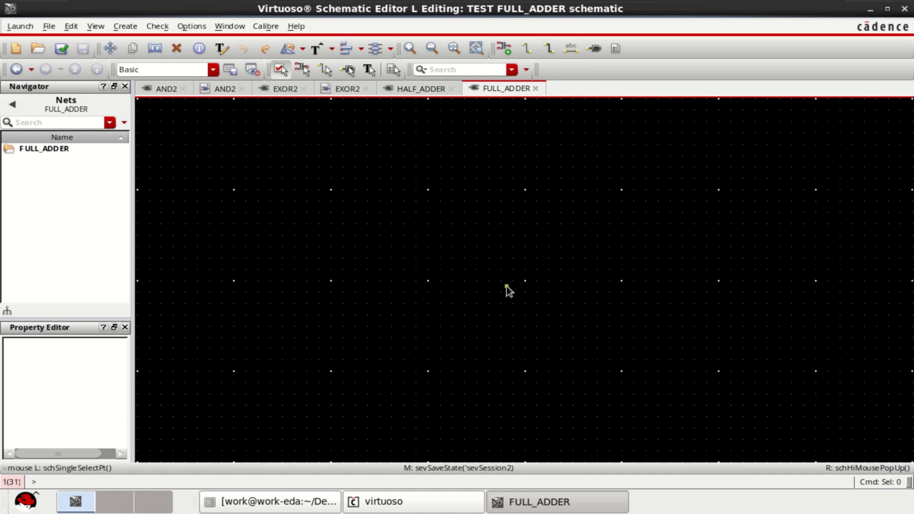
# Review the AND2 symbol, the EXOR2 symbol and the HALF_ADDER schematic, ending back on the empty FULL_ADDER schematic.
pyautogui.click(219, 89)
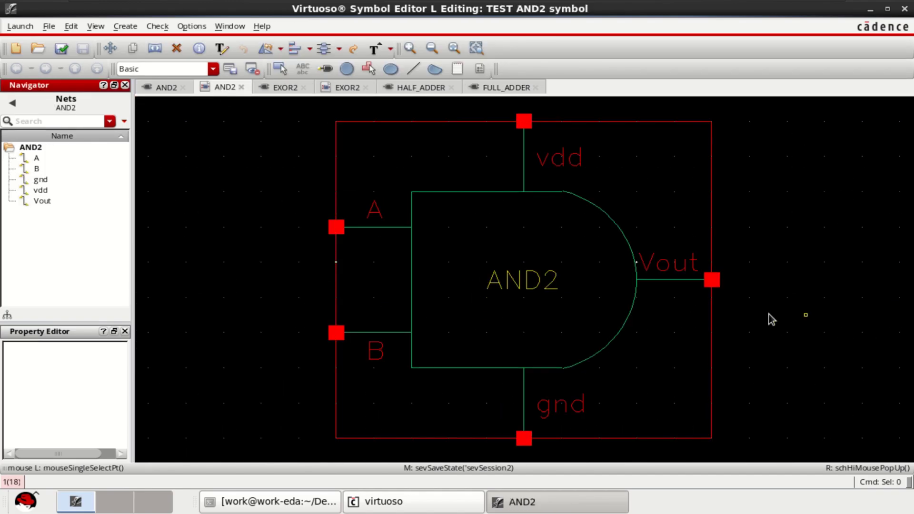
pyautogui.click(347, 88)
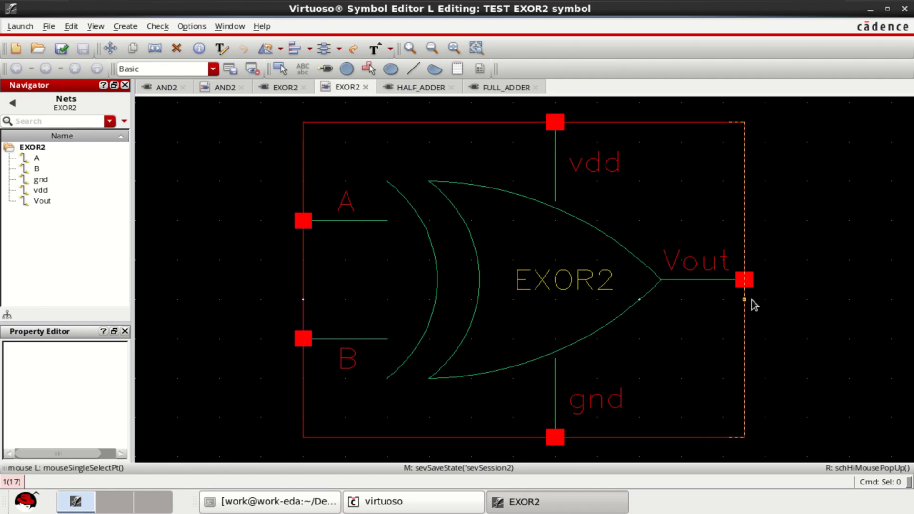
pyautogui.click(417, 88)
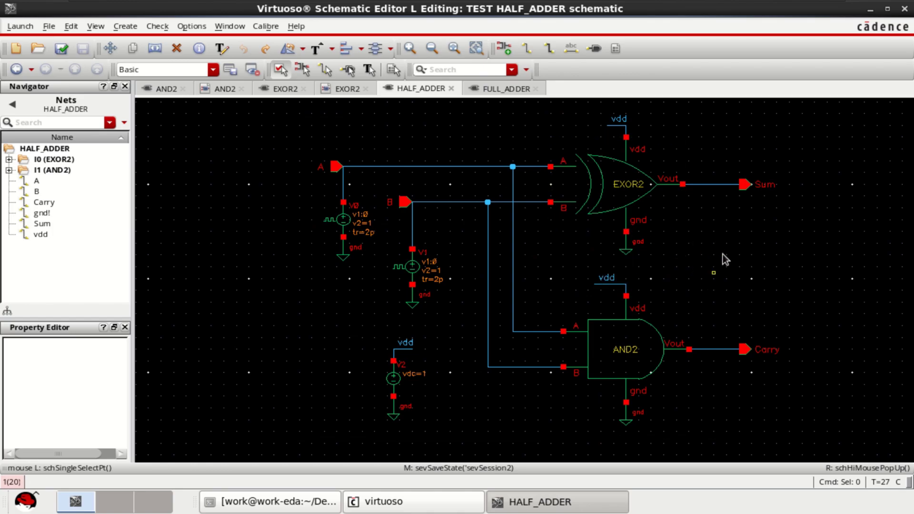
pyautogui.click(503, 89)
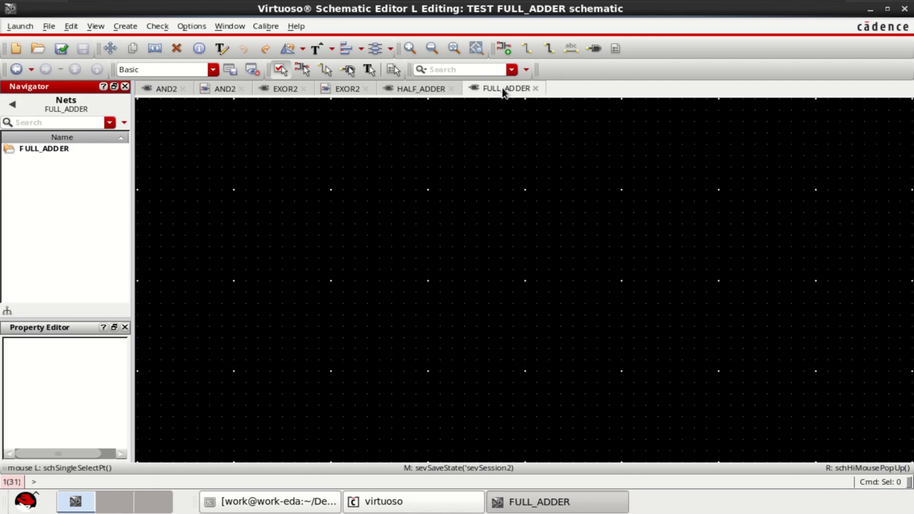
# Place one AND2 symbol instance from the TEST library near the middle of the FULL_ADDER schematic.
pyautogui.click(503, 48)
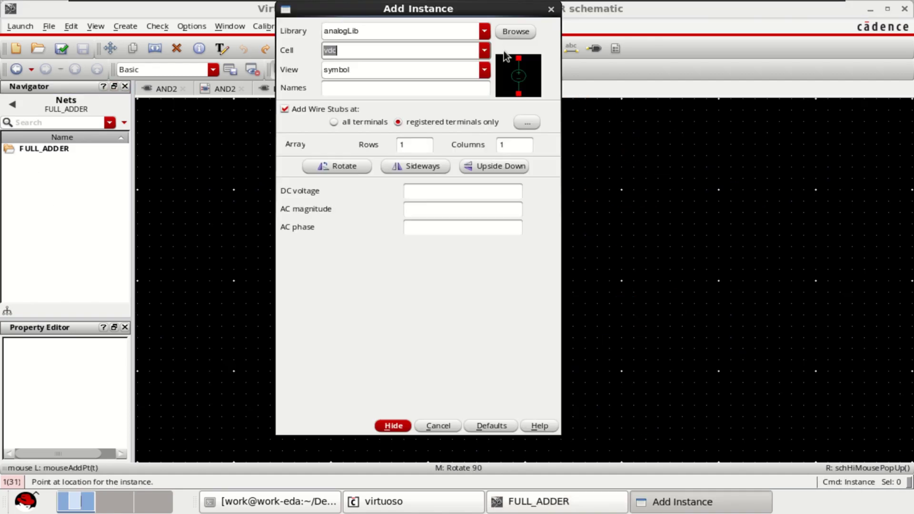
pyautogui.click(485, 31)
pyautogui.click(424, 45)
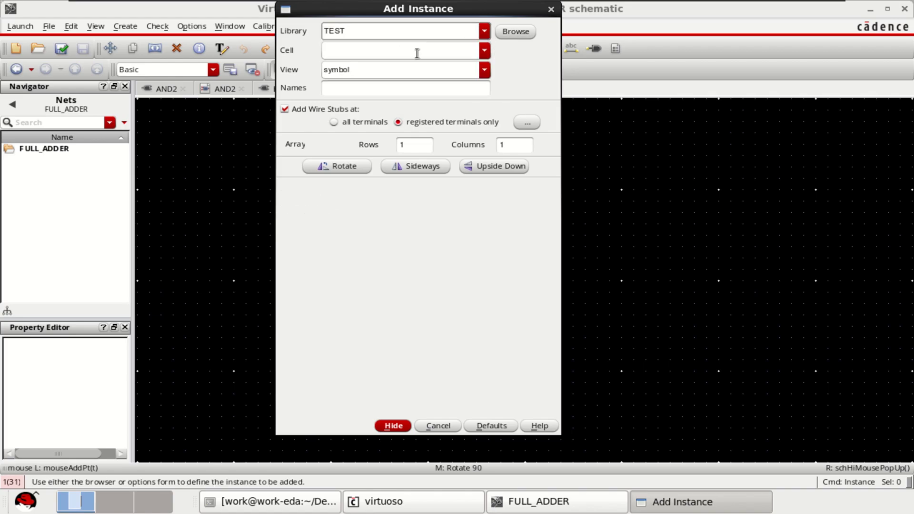
pyautogui.click(485, 51)
pyautogui.click(420, 67)
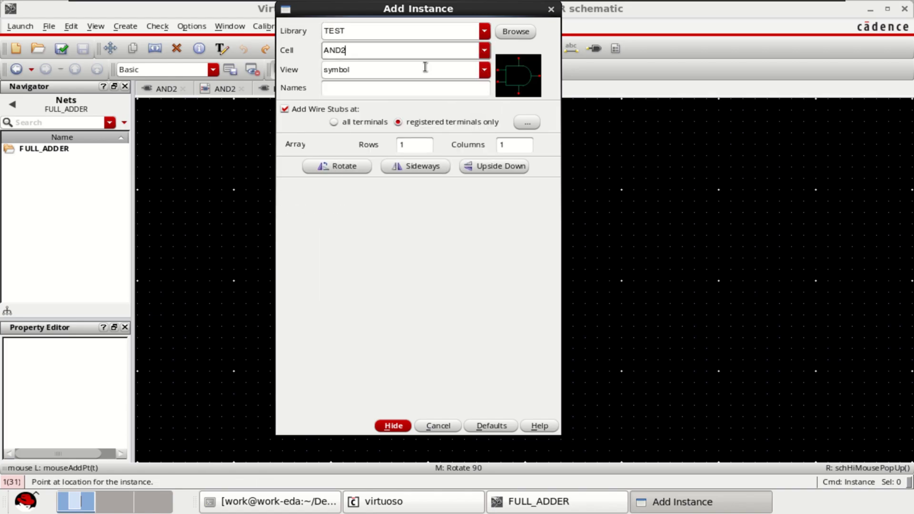
pyautogui.click(391, 425)
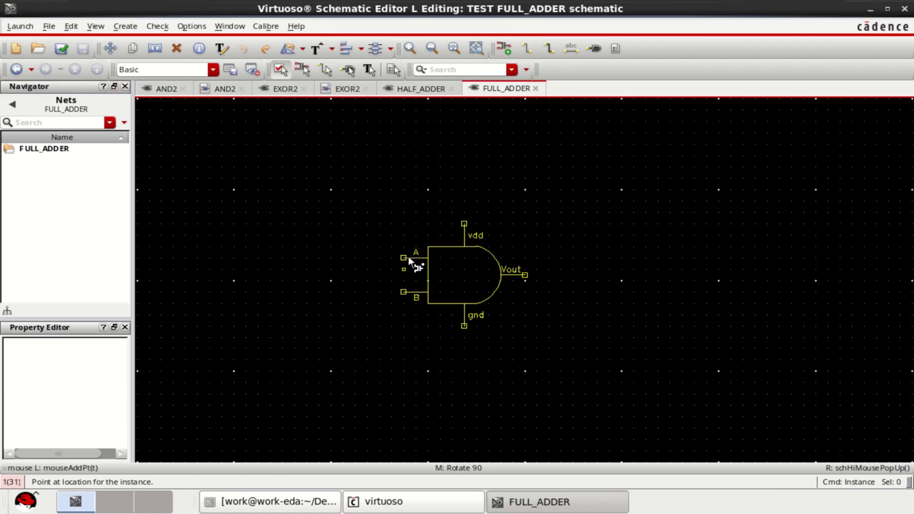
pyautogui.click(409, 250)
pyautogui.press('Escape')
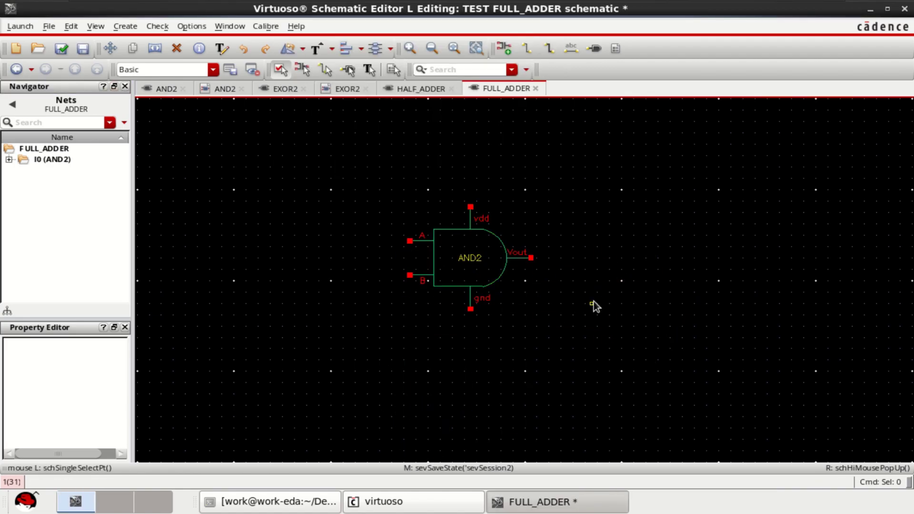
# Place one EXOR2 symbol instance from the TEST library directly above the AND2 gate.
pyautogui.click(502, 46)
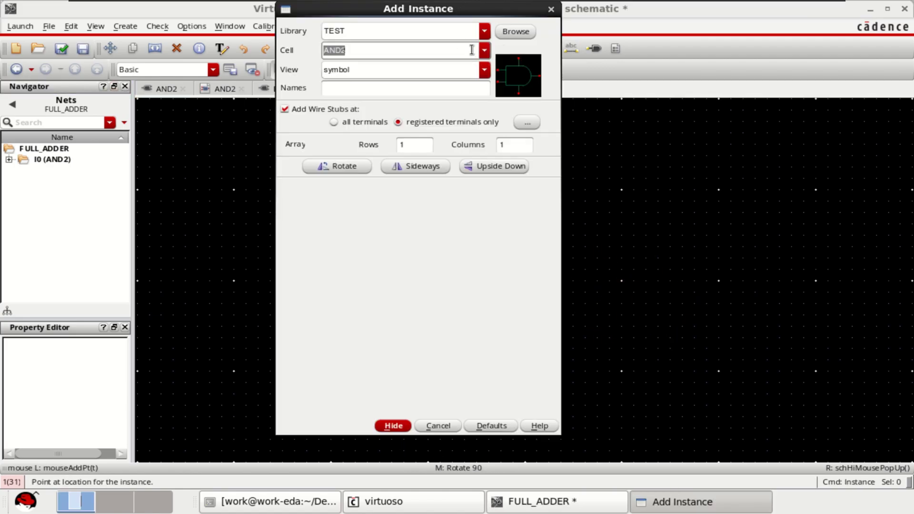
pyautogui.click(475, 53)
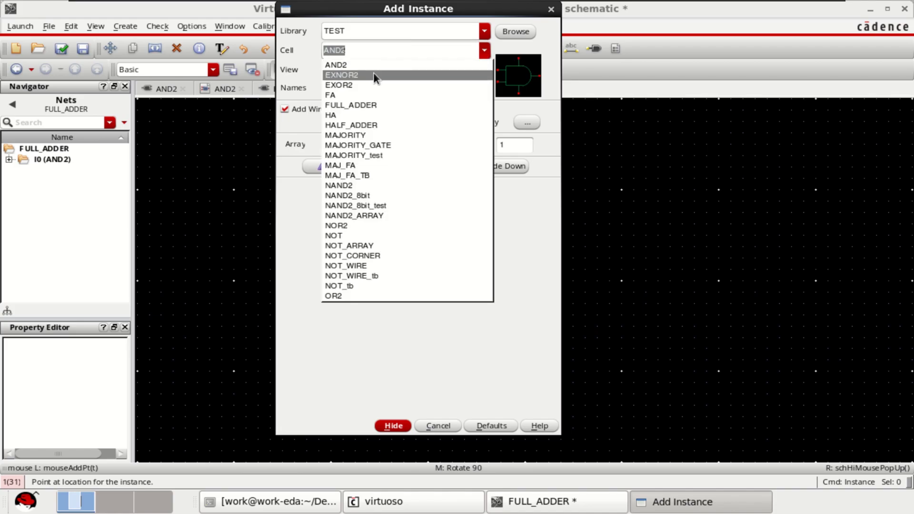
pyautogui.click(358, 84)
pyautogui.click(391, 425)
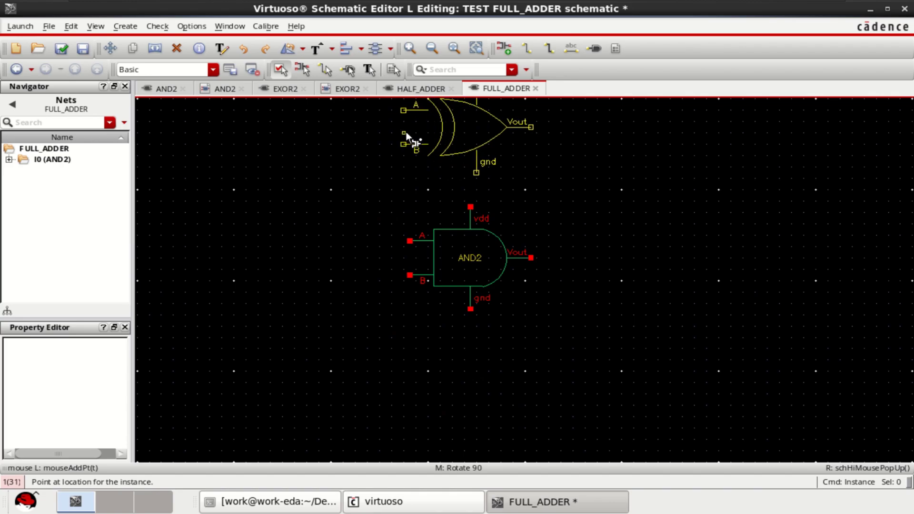
pyautogui.click(401, 132)
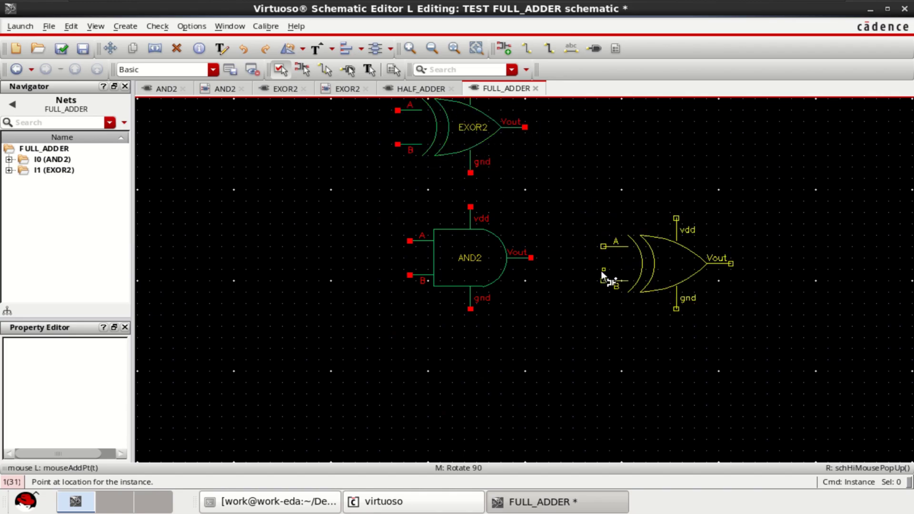
pyautogui.press('Escape')
# Wire an input stub leftward from the EXOR2 gate's A pin and connect the AND2 gate's A pin to it.
pyautogui.press('f')
pyautogui.keyDown('ctrl'); pyautogui.scroll(-2, 742, 276); pyautogui.keyUp('ctrl')
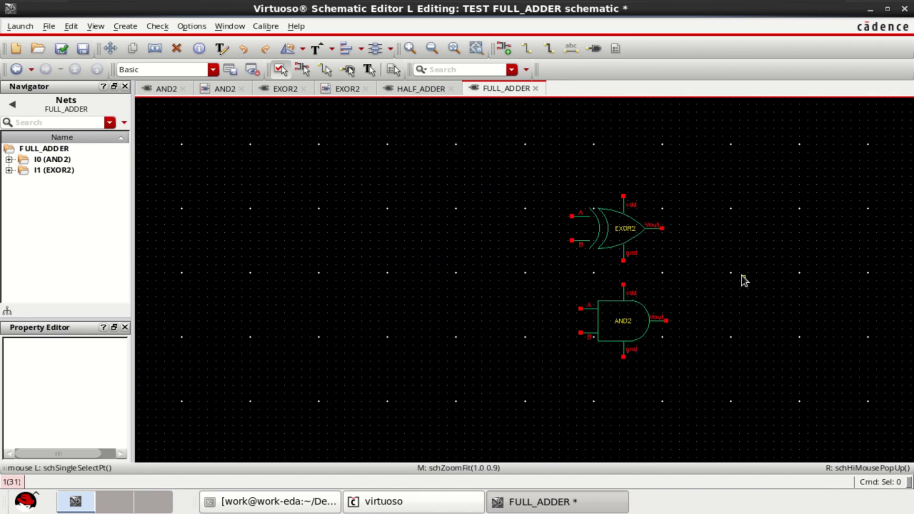
pyautogui.hscroll(1, 741, 278)
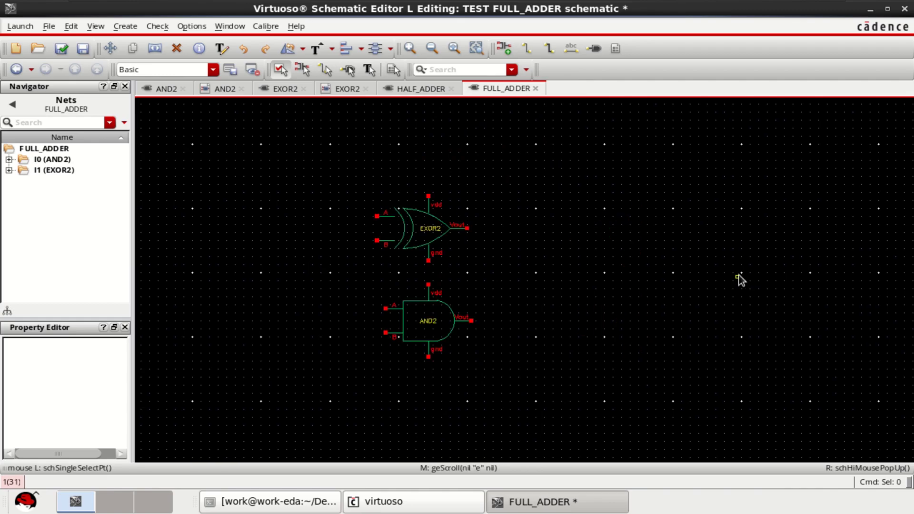
pyautogui.click(527, 49)
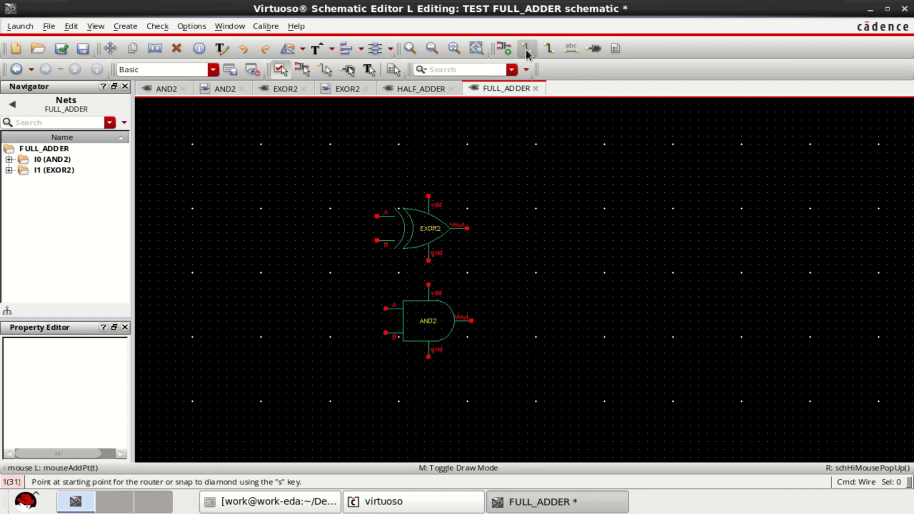
pyautogui.click(376, 216)
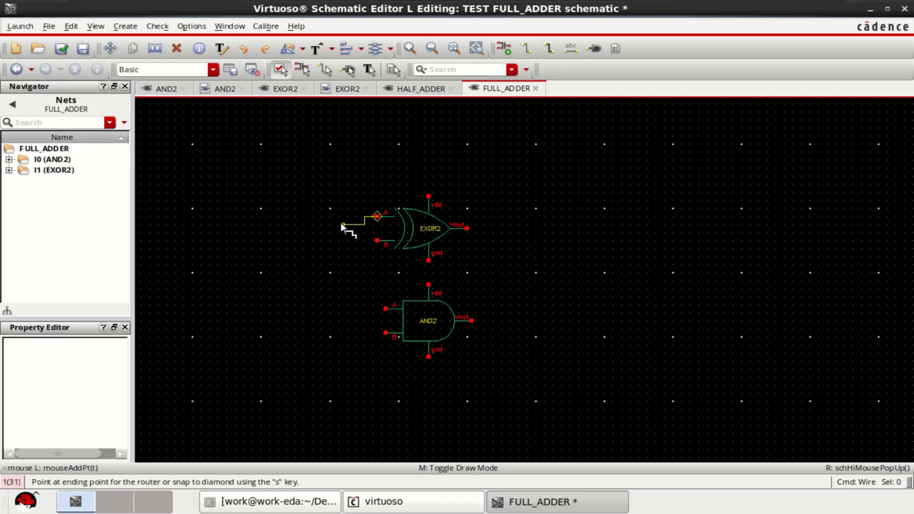
pyautogui.click(309, 217)
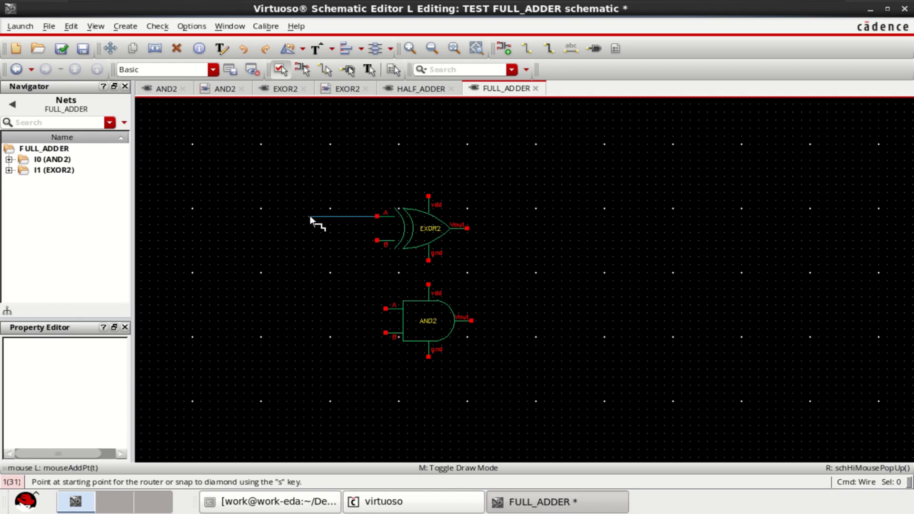
pyautogui.click(385, 309)
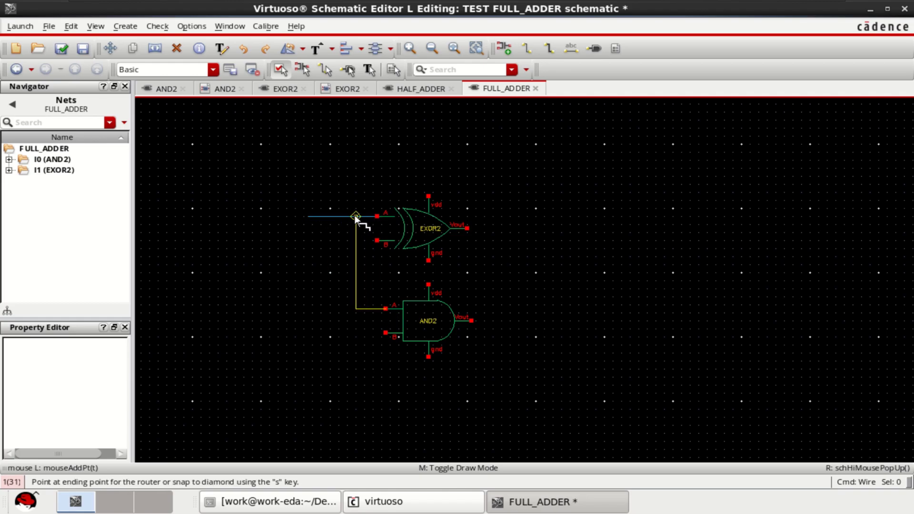
pyautogui.click(356, 217)
# Wire an input stub leftward from the EXOR2 gate's B pin and connect the AND2 gate's B pin to it.
pyautogui.click(377, 240)
pyautogui.click(308, 238)
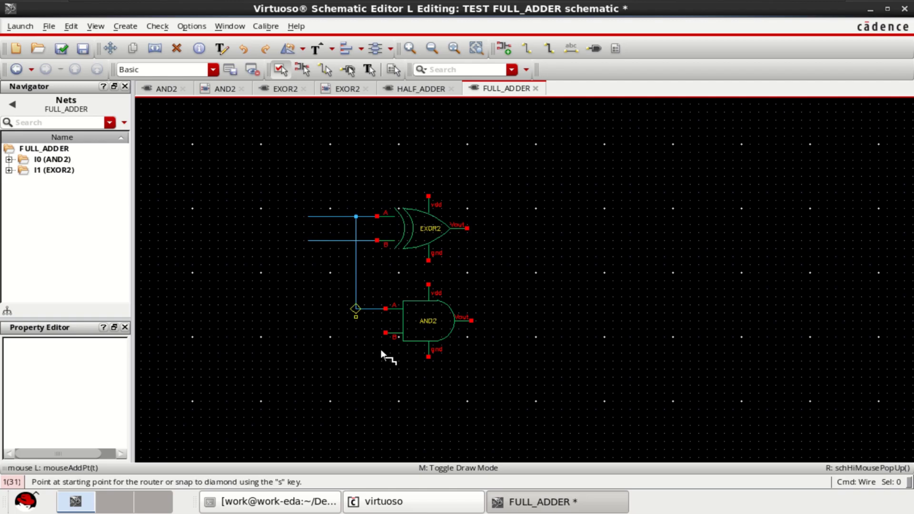
pyautogui.click(386, 333)
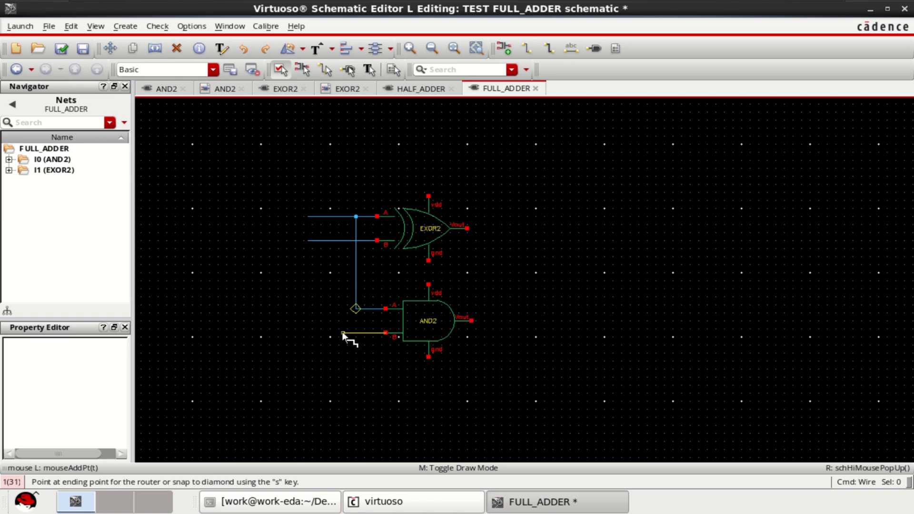
pyautogui.click(321, 241)
pyautogui.press('Escape')
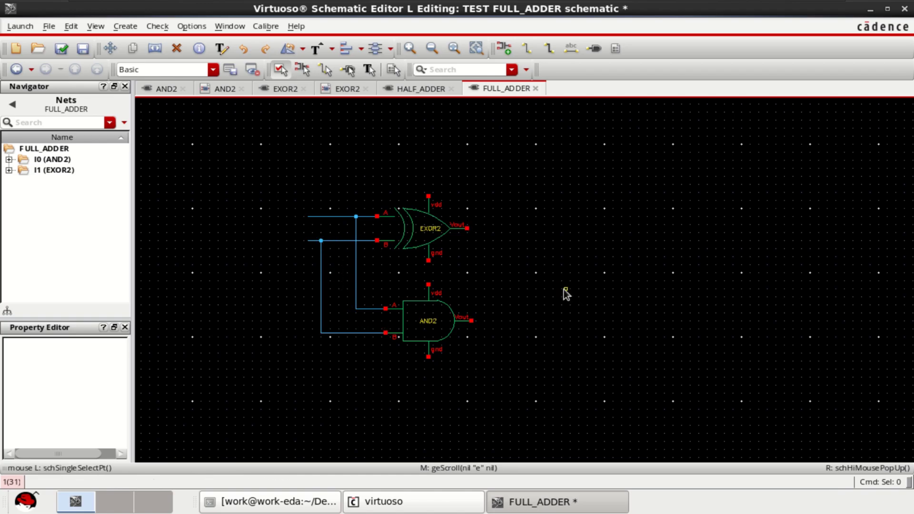
# Copy the wired EXOR2 and AND2 pair, place the duplicate to the right of the original, and clear the selection.
pyautogui.moveTo(287, 178); pyautogui.dragTo(612, 425)
pyautogui.press('c')
pyautogui.click(434, 251)
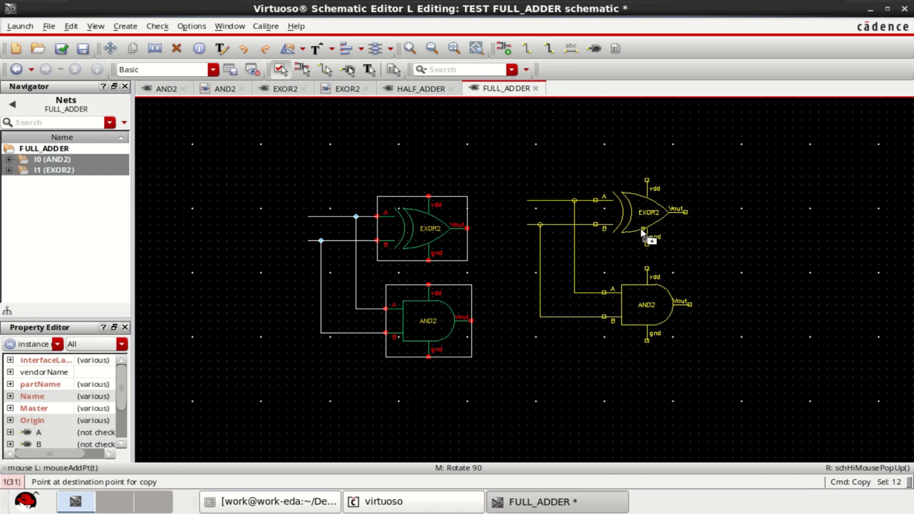
pyautogui.click(639, 234)
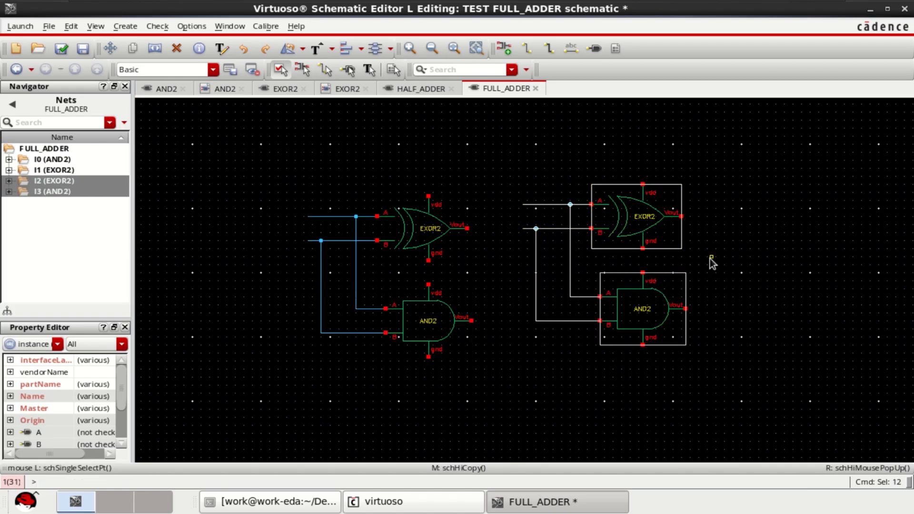
pyautogui.moveTo(260, 156); pyautogui.dragTo(502, 381)
pyautogui.moveTo(505, 162); pyautogui.dragTo(742, 377)
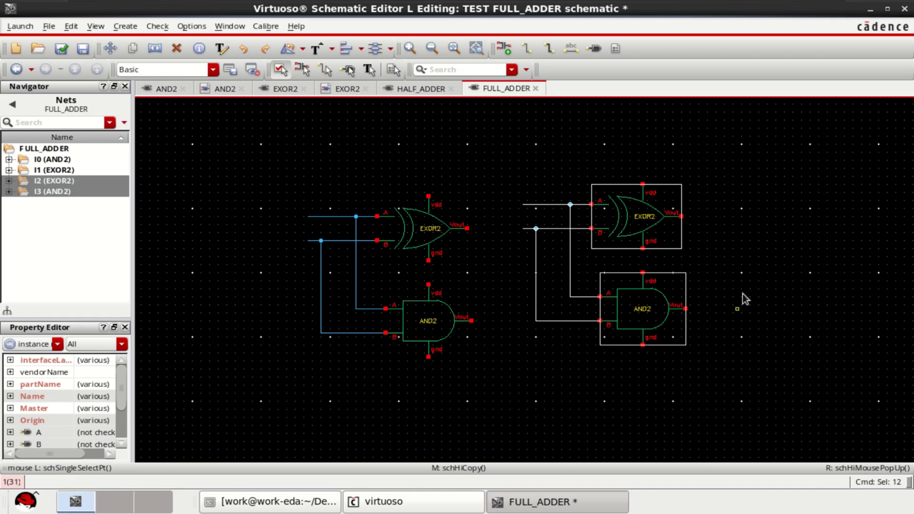
pyautogui.click(774, 285)
# Place one OR2 symbol instance from the TEST library to the right of the second AND2 gate.
pyautogui.click(506, 48)
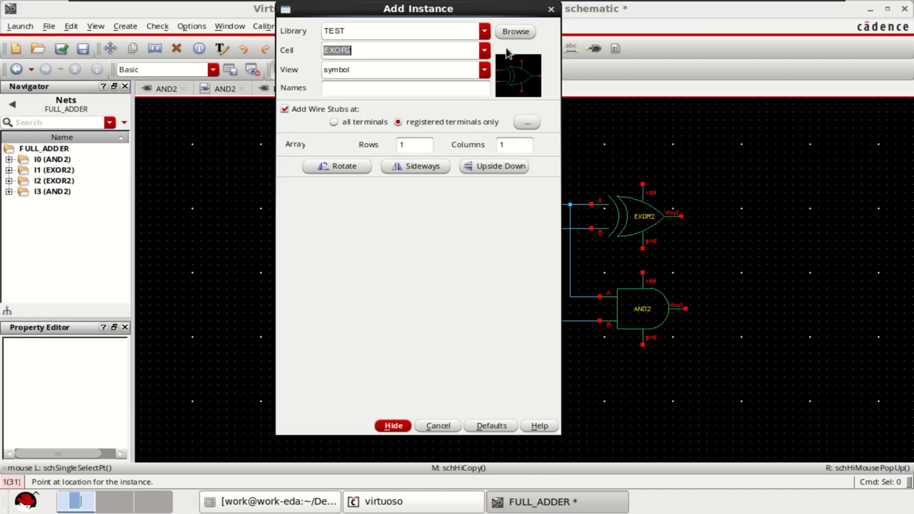
pyautogui.click(485, 50)
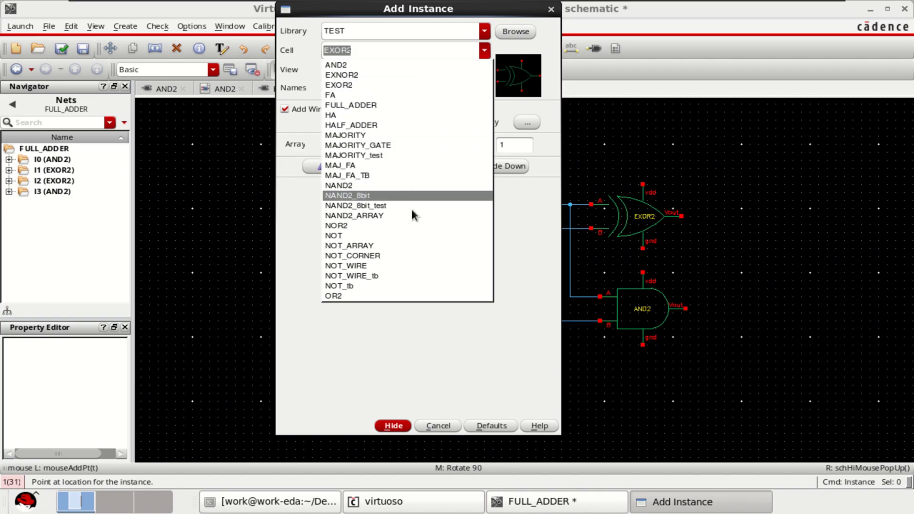
pyautogui.click(361, 294)
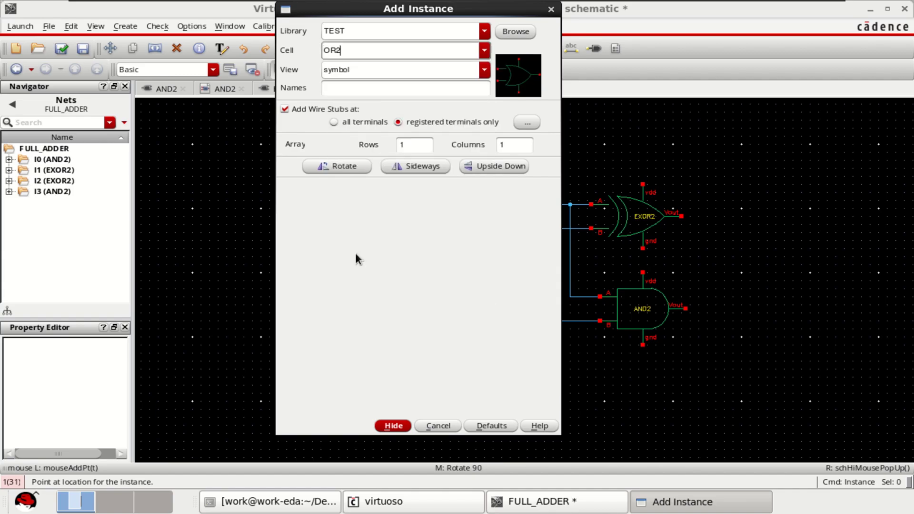
pyautogui.click(393, 427)
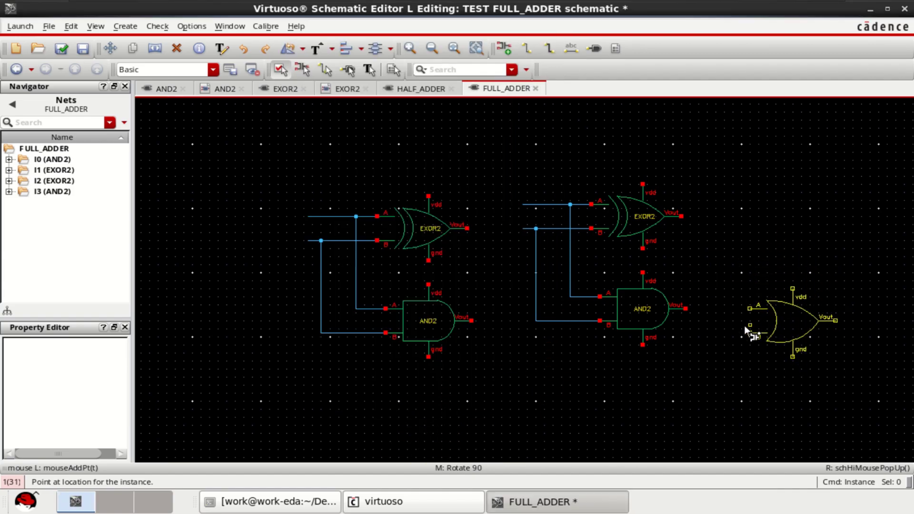
pyautogui.click(739, 324)
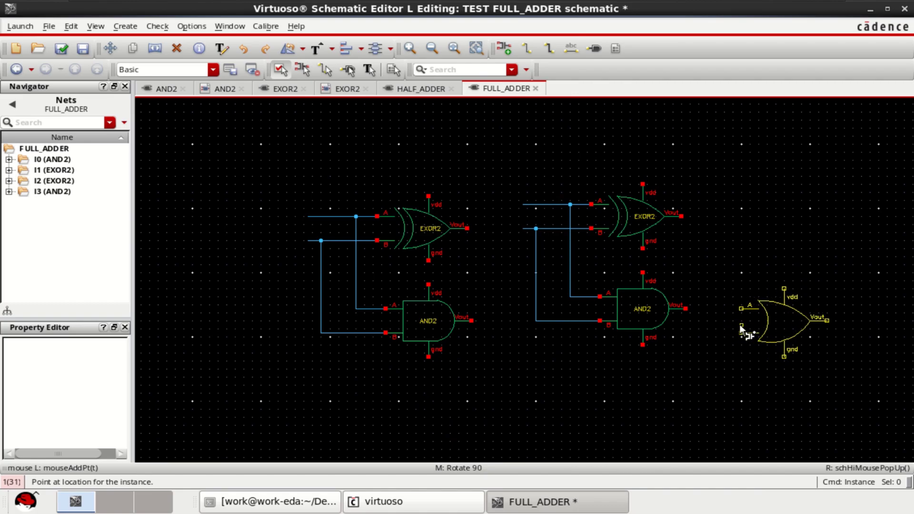
pyautogui.press('Escape')
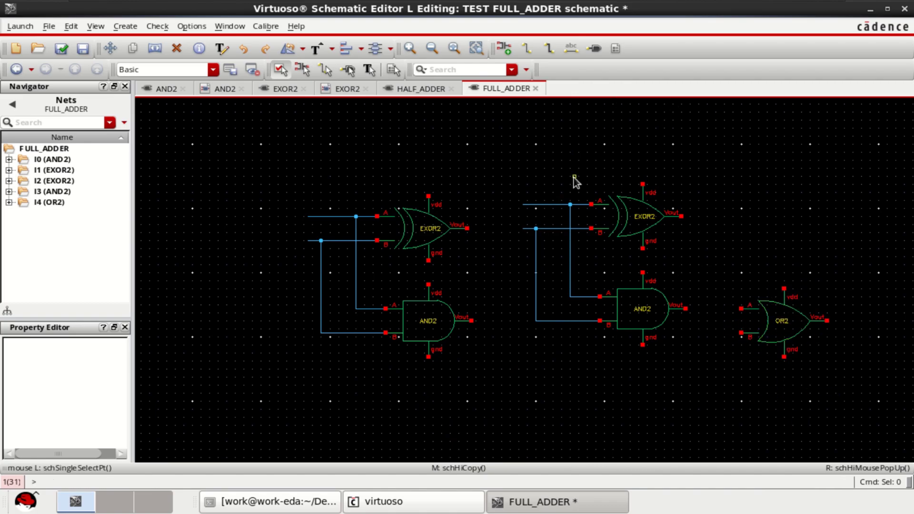
# Wire the first AND2 gate's Vout pin to the OR2 gate's B input, routing beneath the second AND2 gate.
pyautogui.press('f')
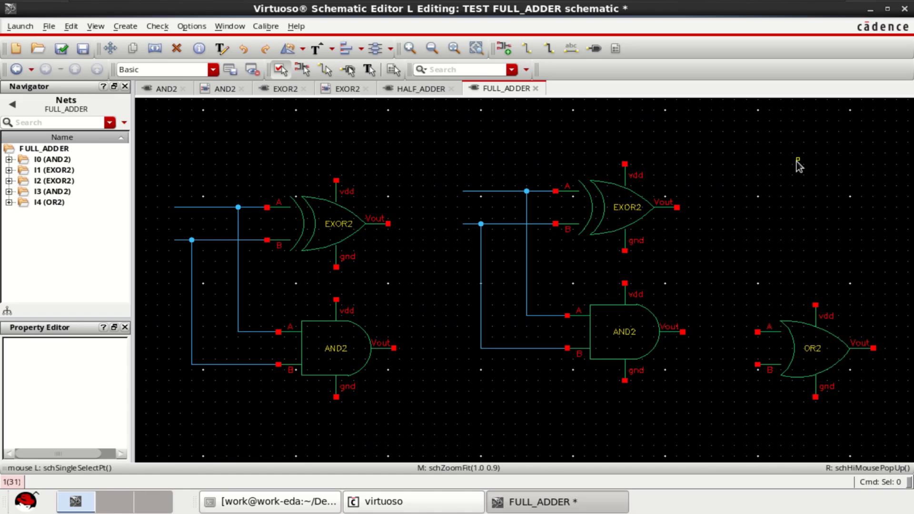
pyautogui.click(528, 51)
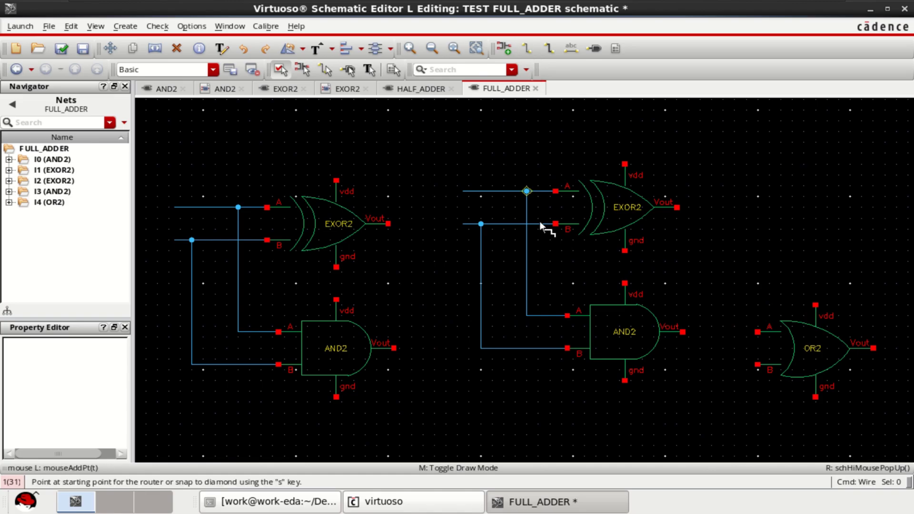
pyautogui.click(393, 348)
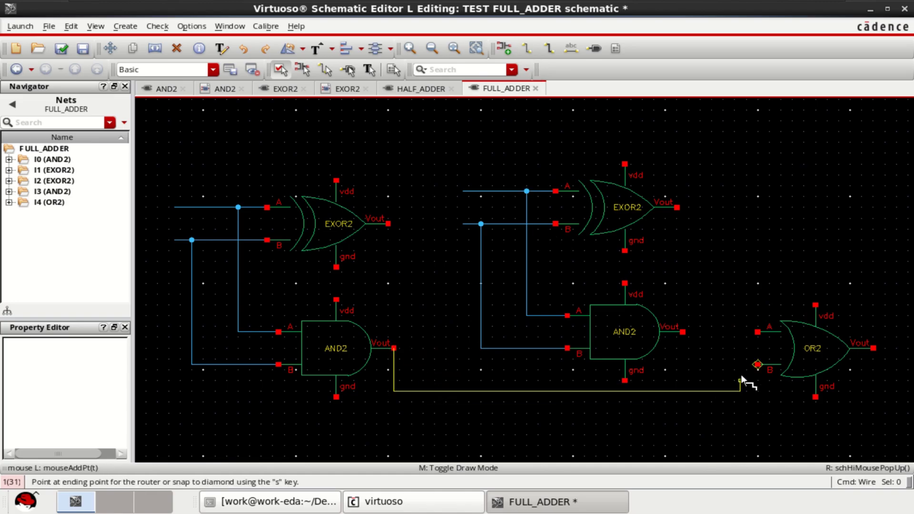
pyautogui.click(757, 364)
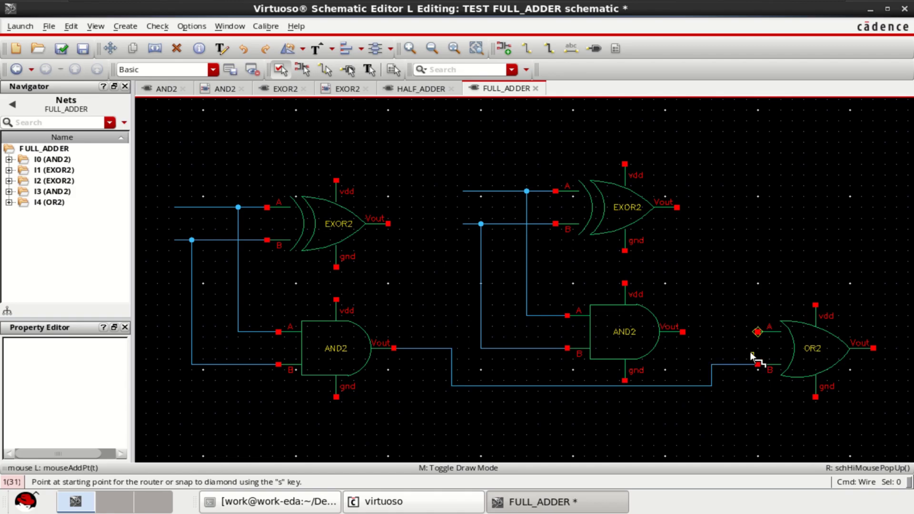
# Wire the second AND2's Vout to the OR2's A input and run an output wire rightward from the second EXOR2's Vout.
pyautogui.click(758, 332)
pyautogui.click(682, 332)
pyautogui.click(676, 207)
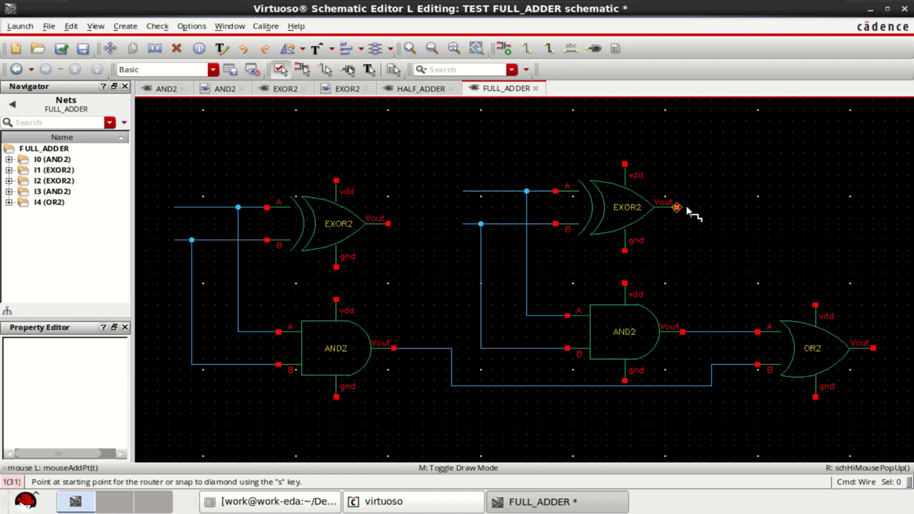
pyautogui.doubleClick(824, 206)
# Draw a short output wire stub rightward from the OR2 gate's Vout pin.
pyautogui.keyDown('ctrl'); pyautogui.scroll(-3, 833, 276); pyautogui.keyUp('ctrl')
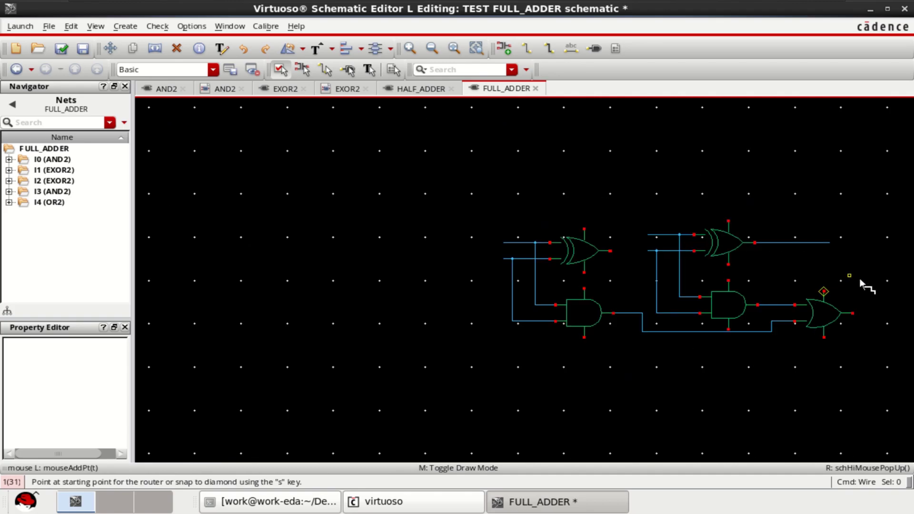
pyautogui.keyDown('ctrl'); pyautogui.scroll(3, 836, 333); pyautogui.keyUp('ctrl')
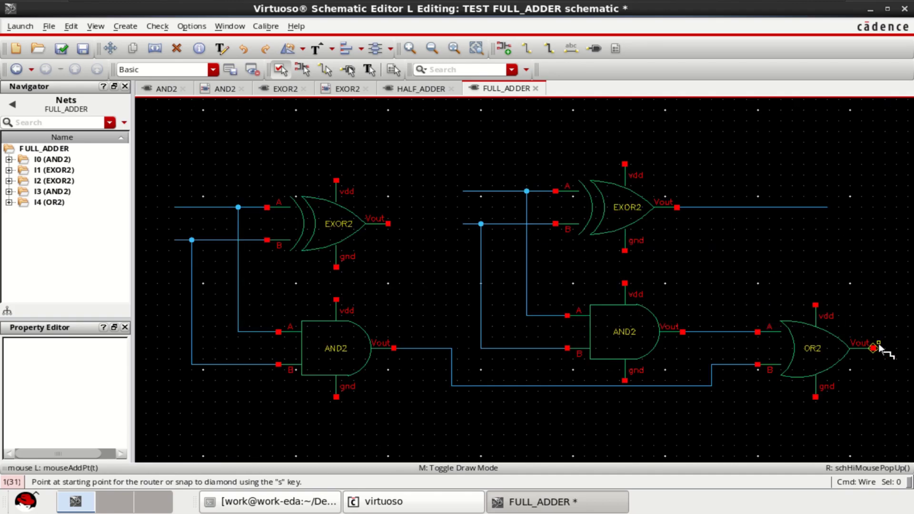
pyautogui.click(874, 347)
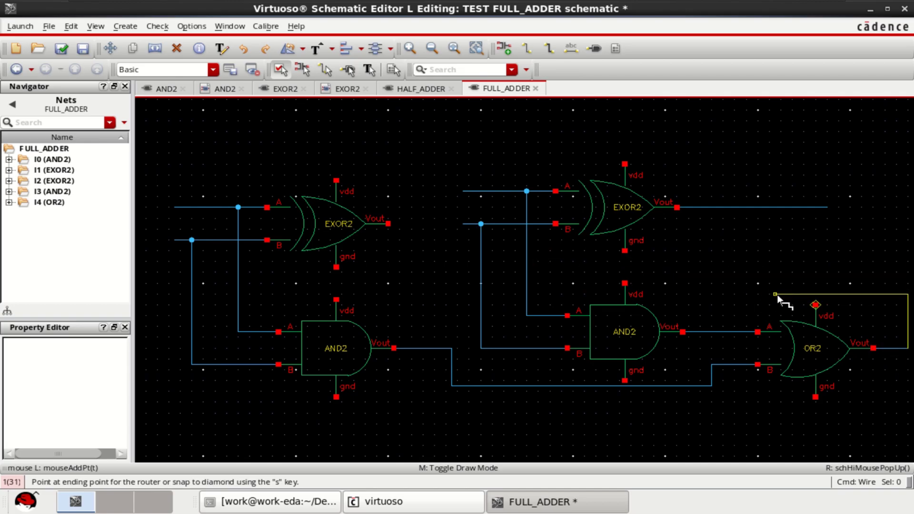
pyautogui.press('Escape')
# Wire the first EXOR2 gate's Vout to the wire feeding the second EXOR2 gate's B input.
pyautogui.press('w')
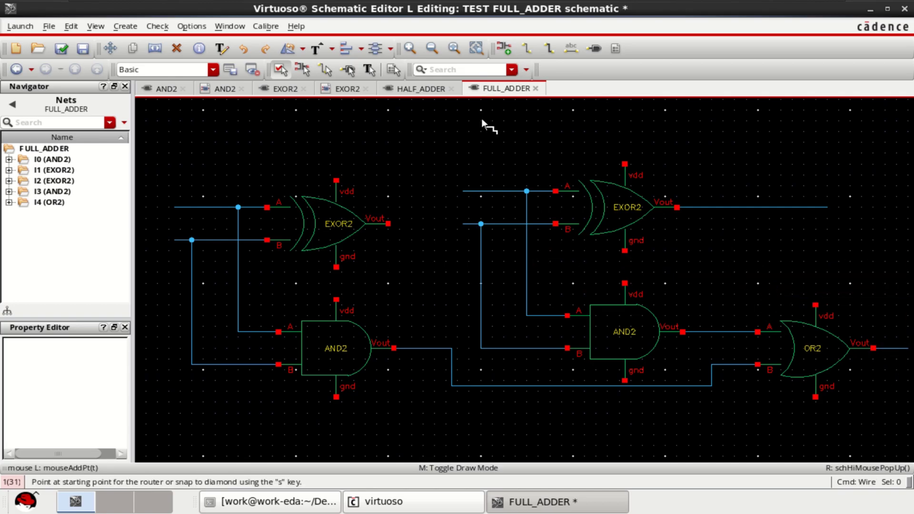
pyautogui.click(388, 222)
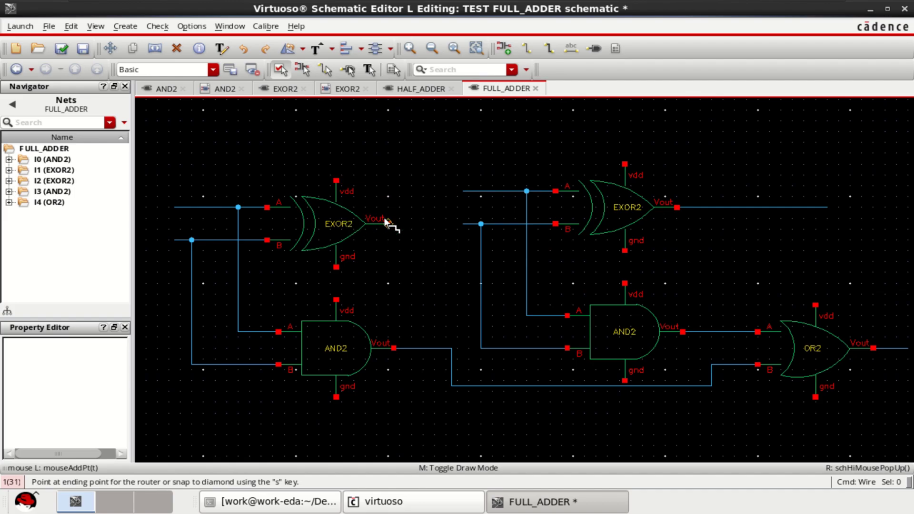
pyautogui.click(467, 224)
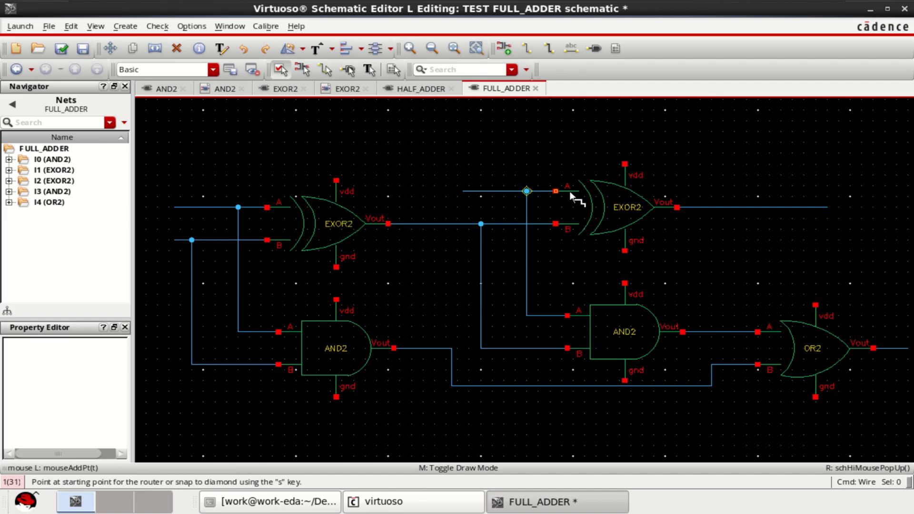
# Extend the second EXOR2's A input wire leftward above the first EXOR2, ending in line with the other input stubs.
pyautogui.click(463, 190)
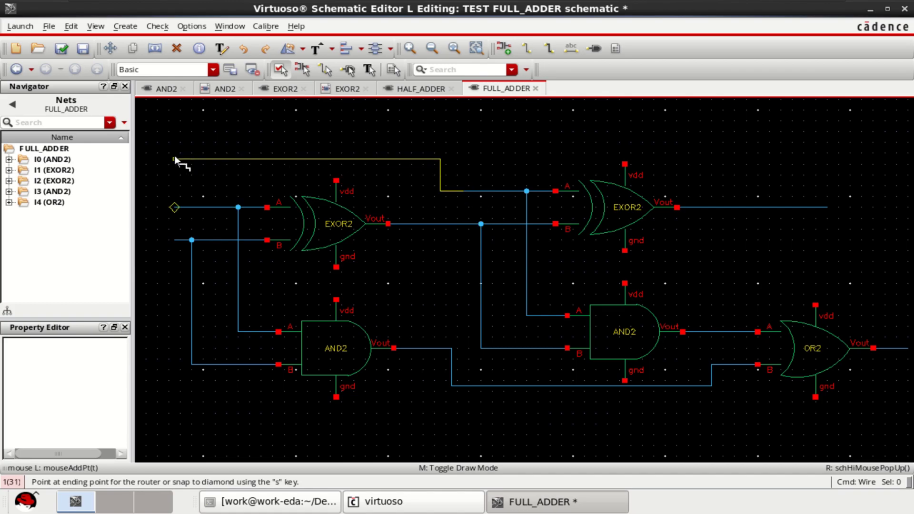
pyautogui.click(174, 158)
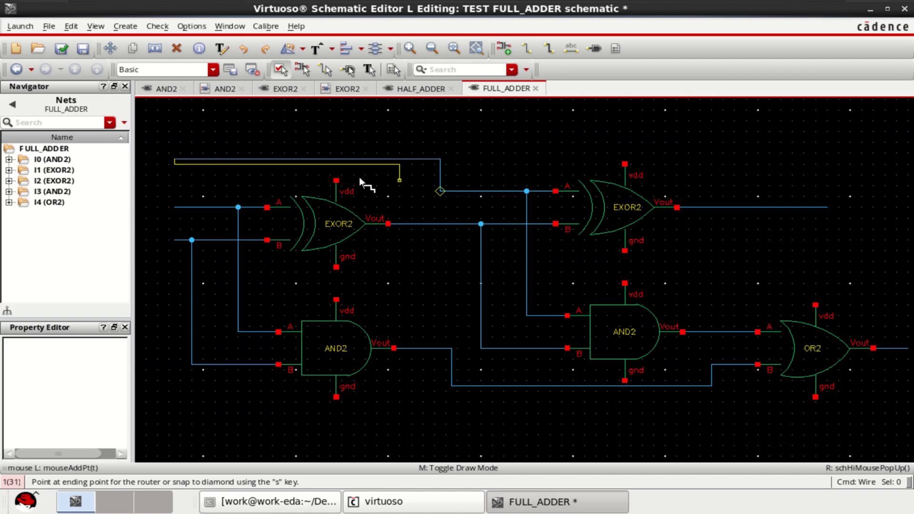
pyautogui.press('Escape')
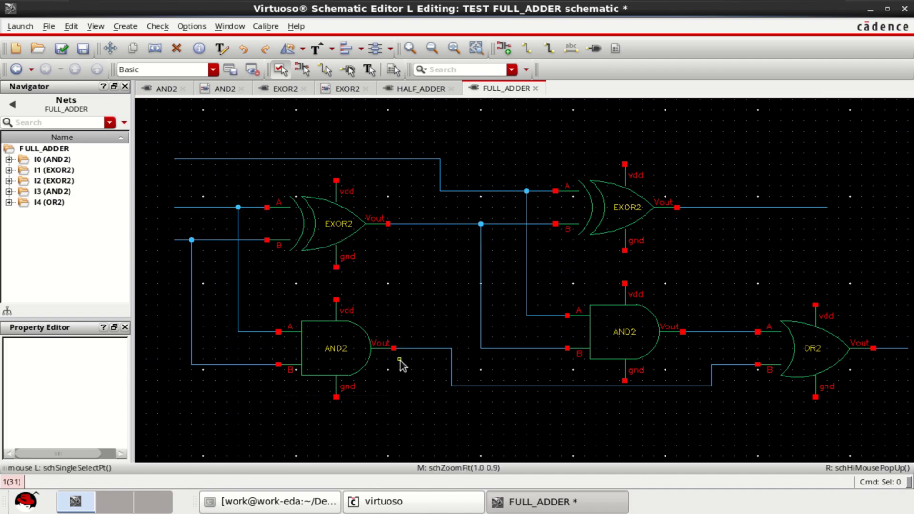
pyautogui.press('f')
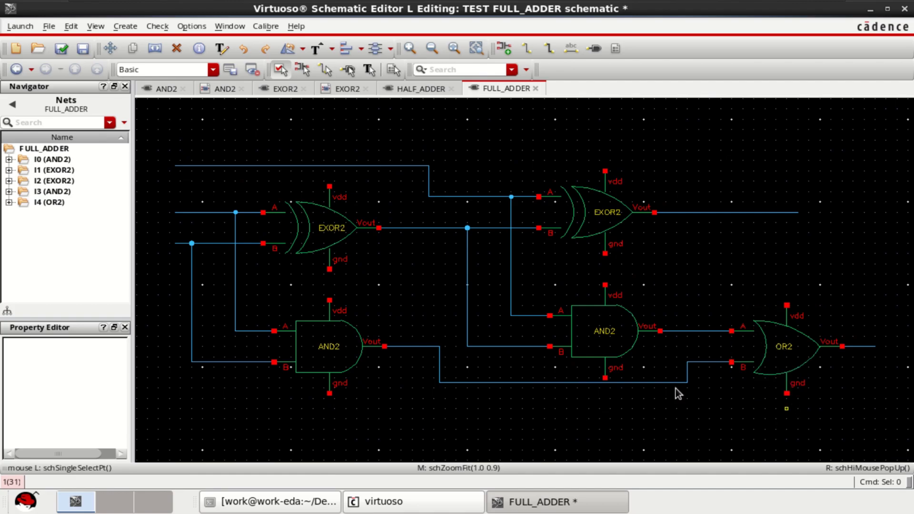
# Place gnd symbols from analogLib on the gnd pins of both AND2 gates and the OR2 gate.
pyautogui.click(504, 48)
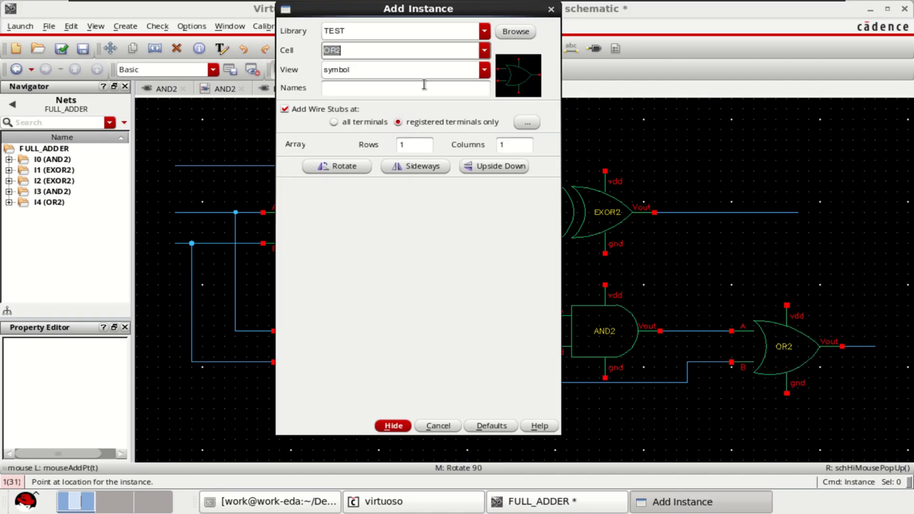
pyautogui.click(484, 31)
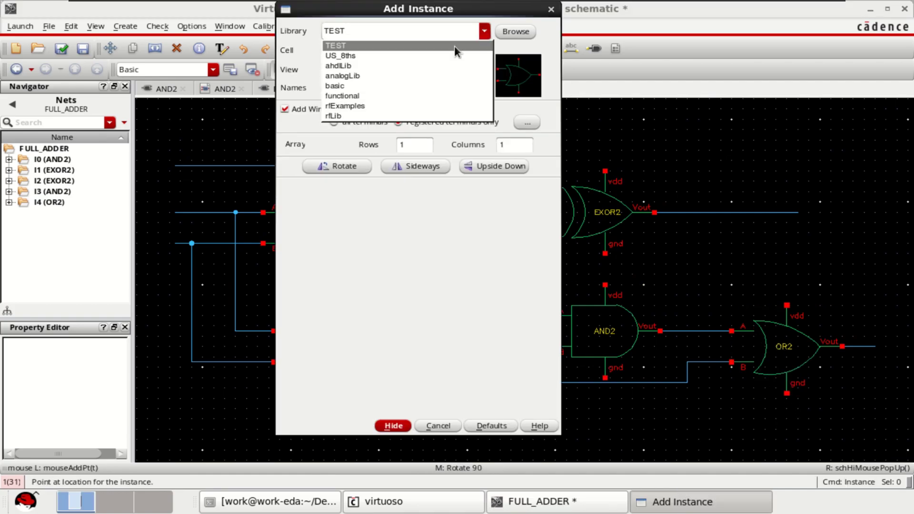
pyautogui.click(374, 76)
pyautogui.click(351, 51)
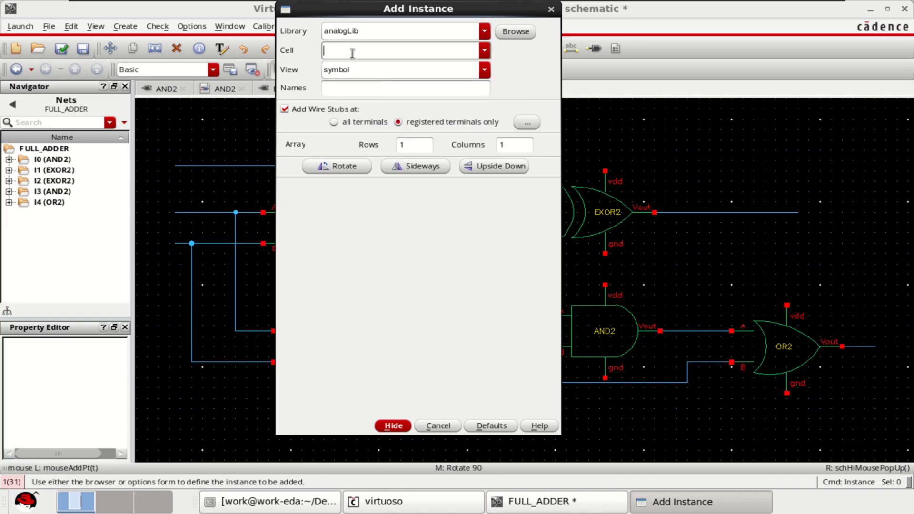
pyautogui.write('gnd')
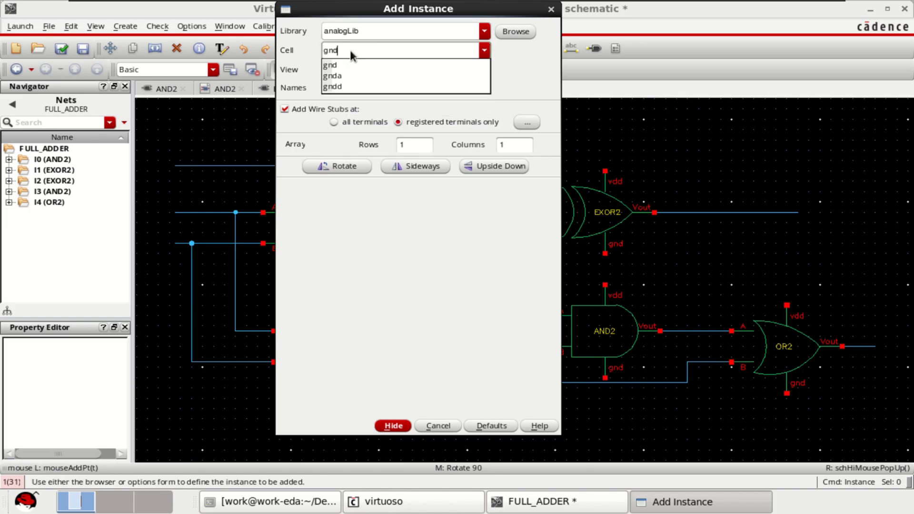
pyautogui.click(362, 65)
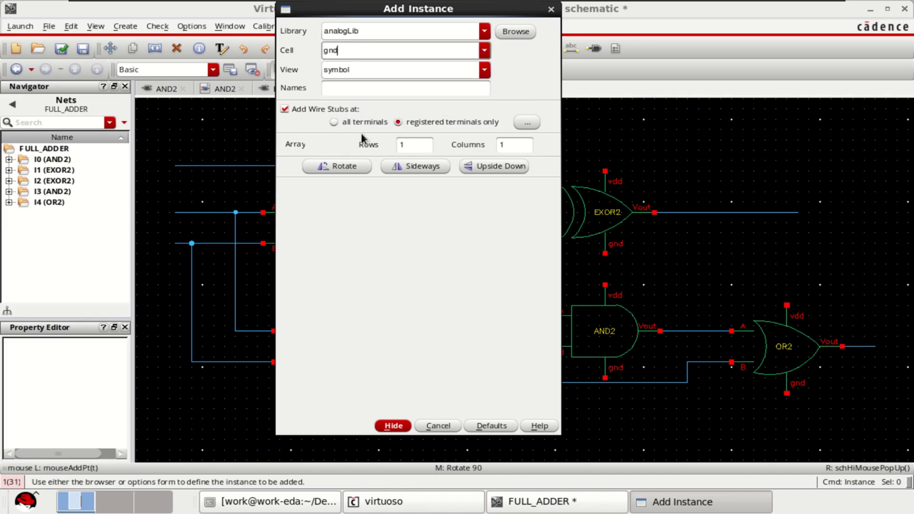
pyautogui.click(394, 426)
pyautogui.click(330, 393)
pyautogui.click(605, 379)
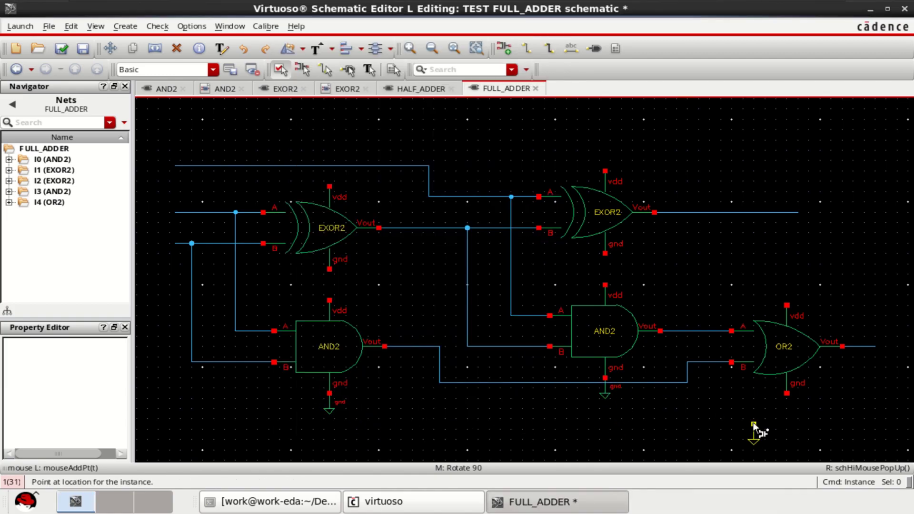
pyautogui.click(787, 392)
pyautogui.press('Escape')
# Move the horizontal wire beneath the second AND2 gate downward to clear its gnd symbol.
pyautogui.click(530, 384)
pyautogui.moveTo(529, 383); pyautogui.dragTo(526, 409)
pyautogui.click(666, 437)
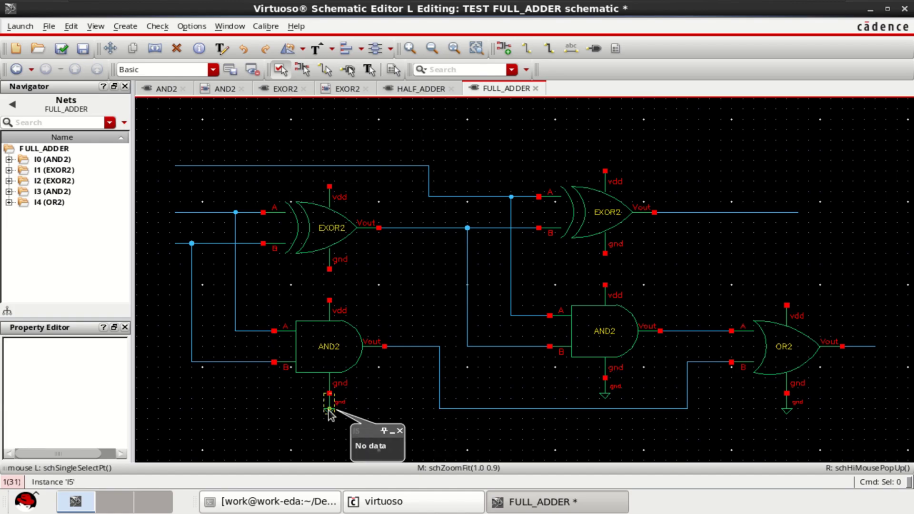
# Copy the gnd symbol onto the gnd pins of both EXOR2 gates.
pyautogui.click(329, 410)
pyautogui.press('c')
pyautogui.click(329, 410)
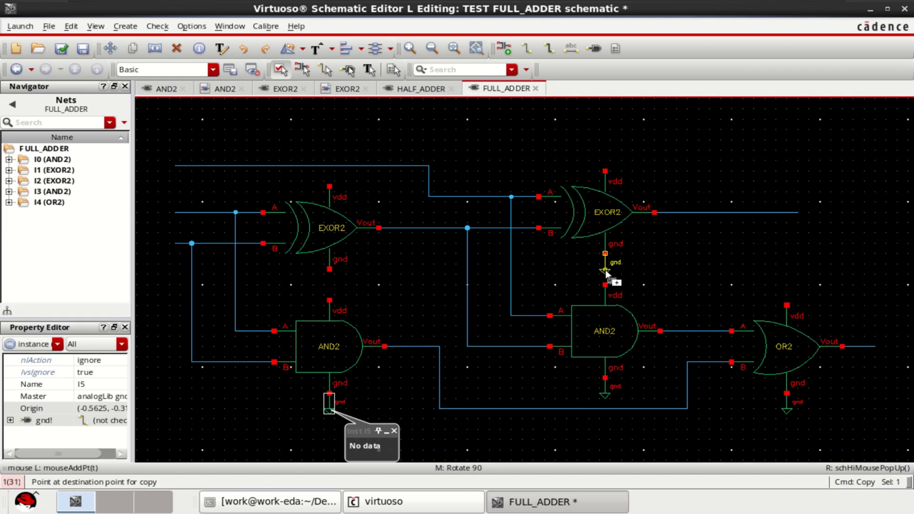
pyautogui.click(604, 270)
pyautogui.press('c')
pyautogui.click(605, 264)
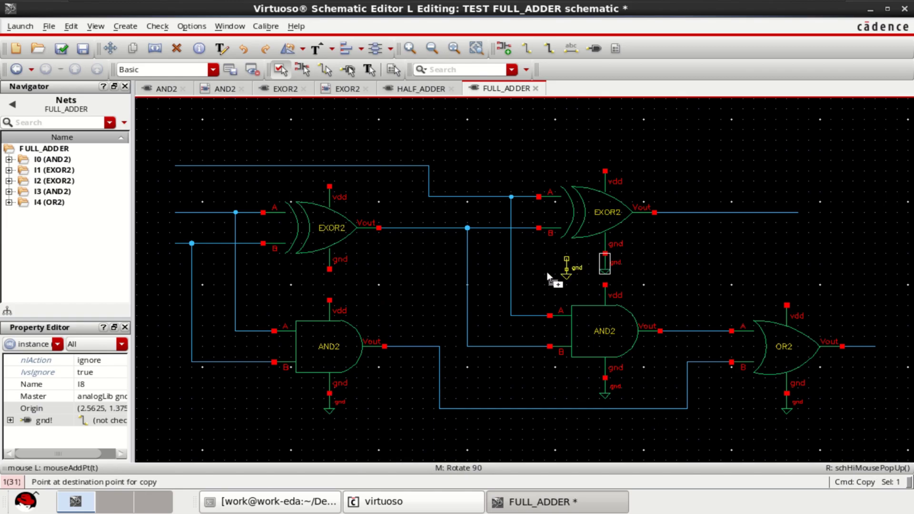
pyautogui.click(330, 278)
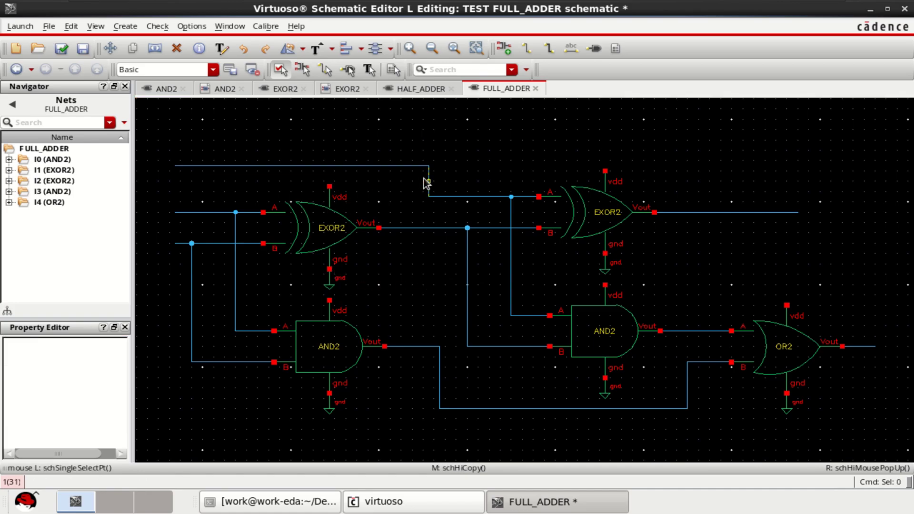
# Draw short wire stubs upward from the vdd pins of both EXOR2 gates.
pyautogui.click(526, 48)
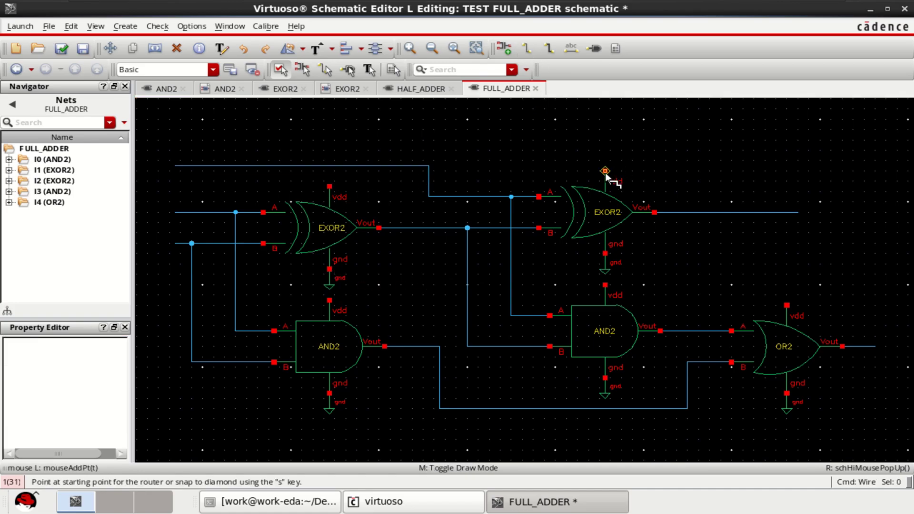
pyautogui.click(606, 172)
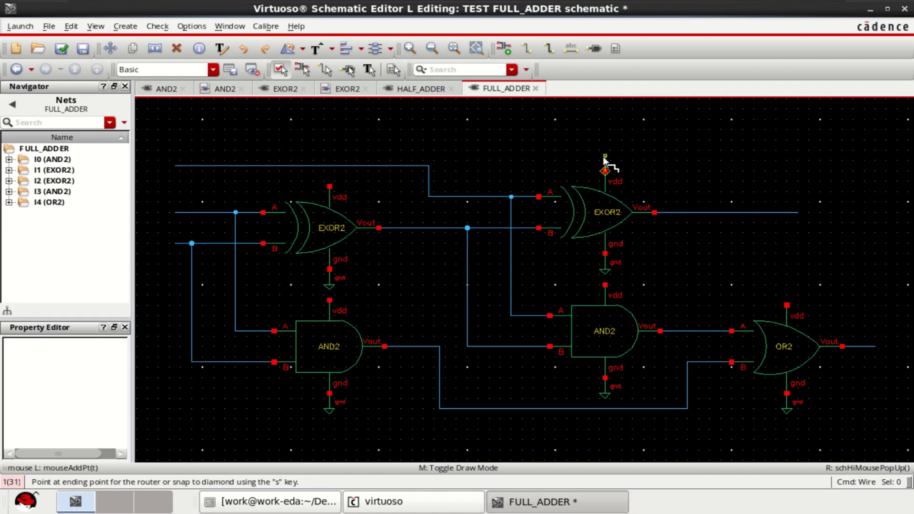
pyautogui.click(605, 156)
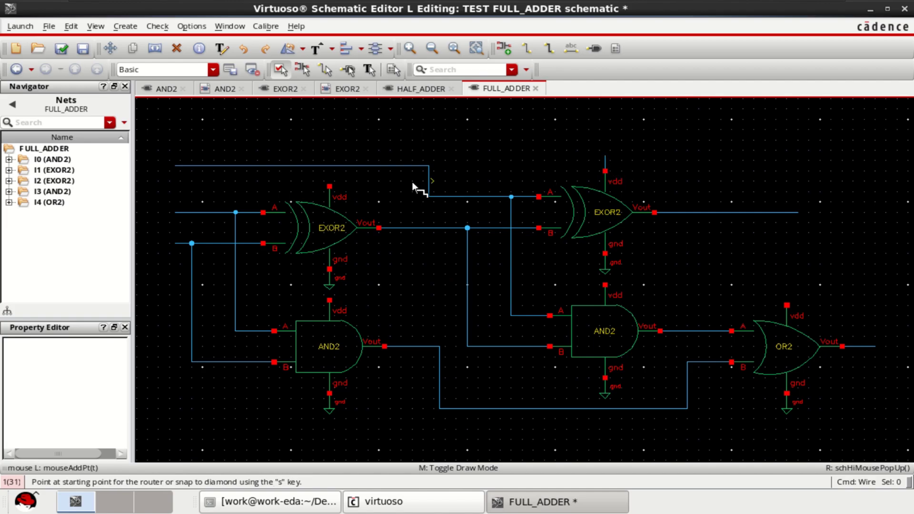
pyautogui.click(329, 186)
pyautogui.click(329, 172)
# Draw short wire stubs from the vdd pins of both AND2 gates and the OR2 gate.
pyautogui.click(332, 302)
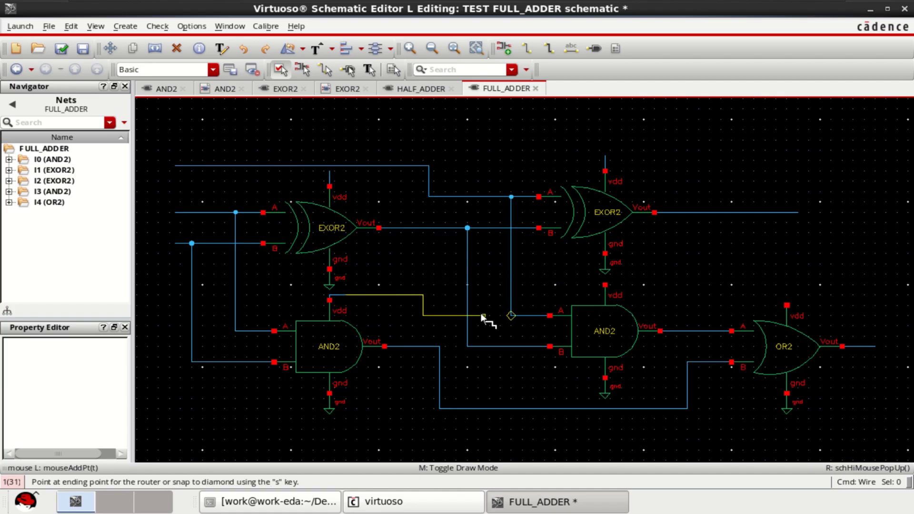
pyautogui.press('Escape')
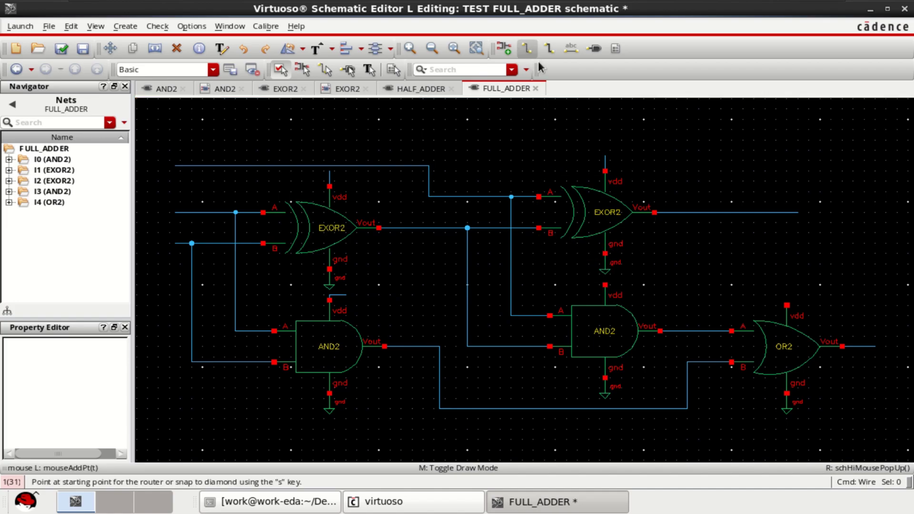
pyautogui.click(615, 281)
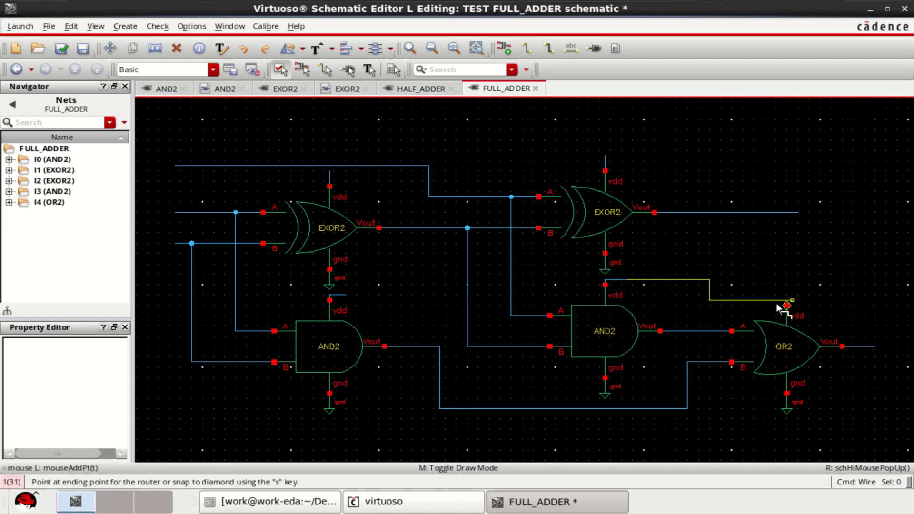
pyautogui.press('Escape')
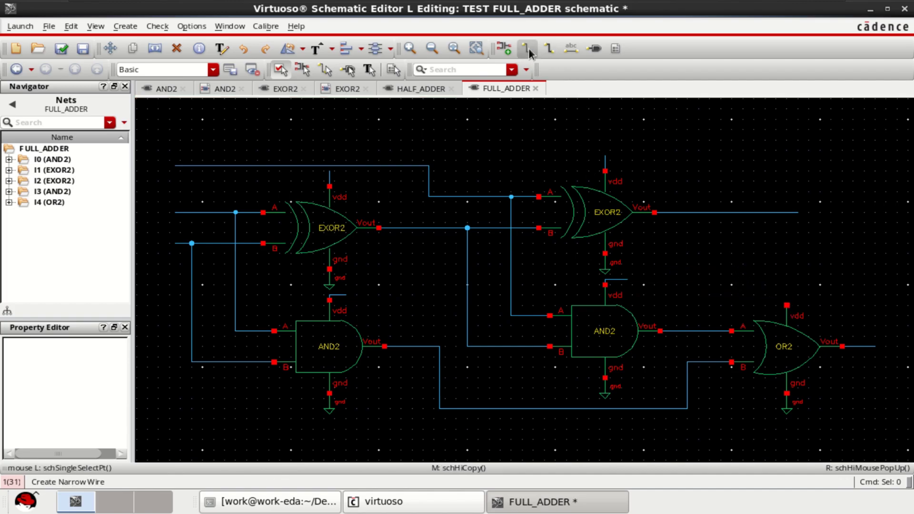
pyautogui.click(789, 307)
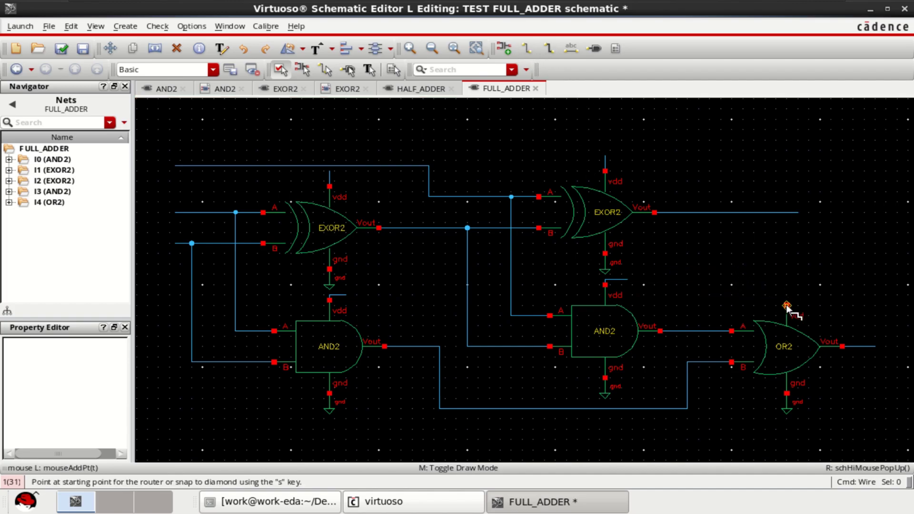
pyautogui.click(759, 289)
pyautogui.press('Escape')
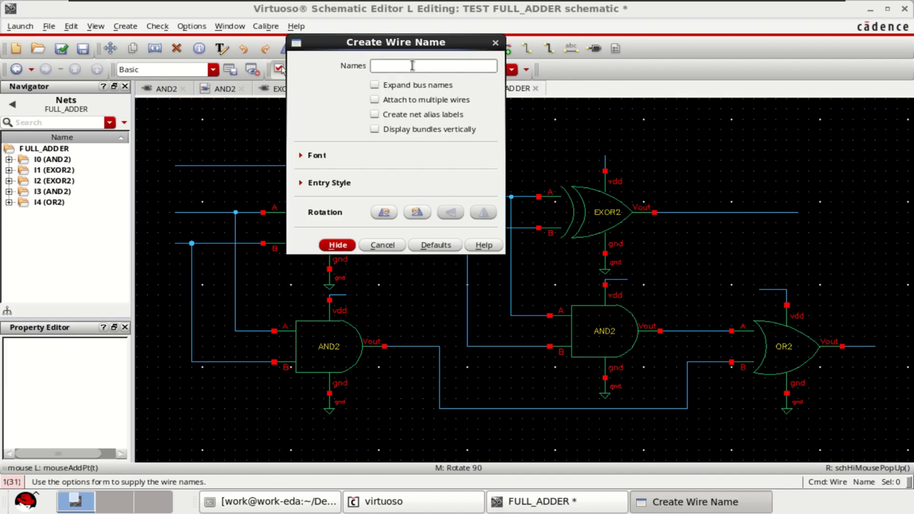
# Label the supply stubs above both EXOR2 gates and both AND2 gates with the wire name vdd.
pyautogui.write('dd vdd vdd vdd')
pyautogui.click(337, 244)
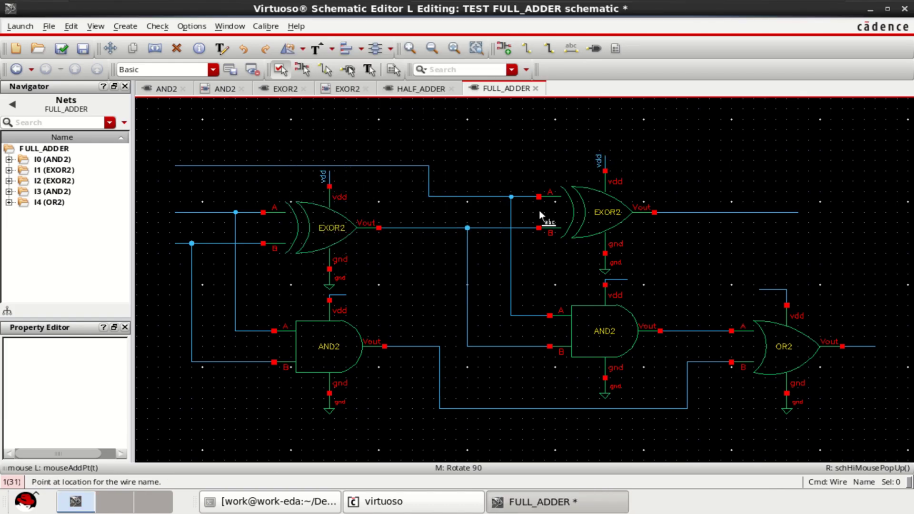
pyautogui.click(334, 297)
pyautogui.click(620, 281)
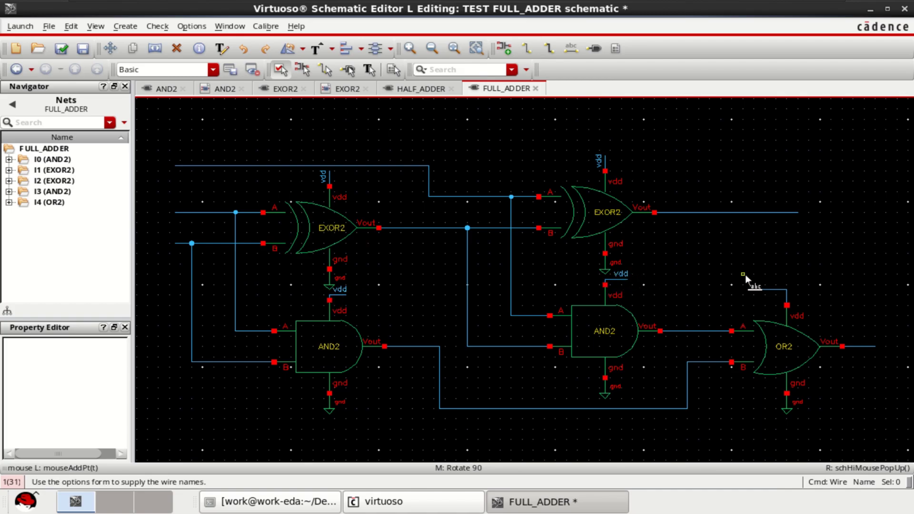
# Label the OR2 gate's supply stub with the wire name vdd.
pyautogui.click(572, 49)
pyautogui.click(440, 66)
pyautogui.write('vdd')
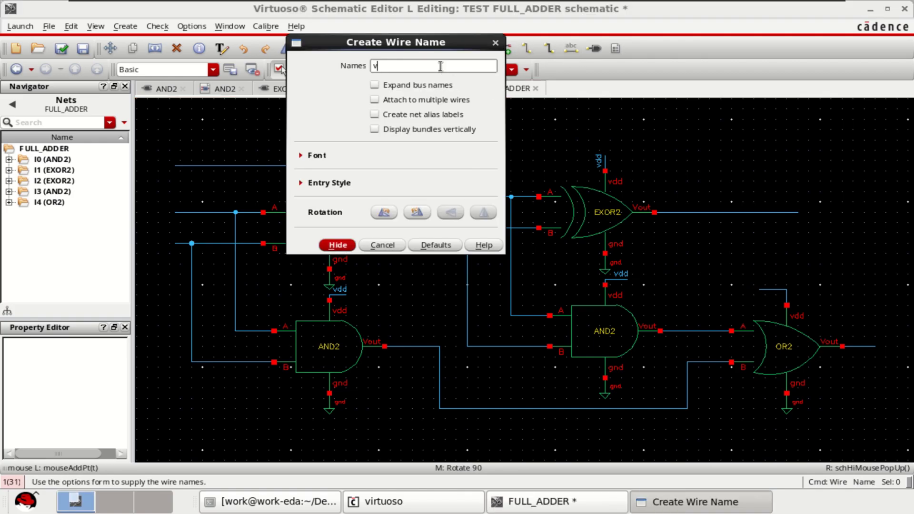
pyautogui.click(342, 244)
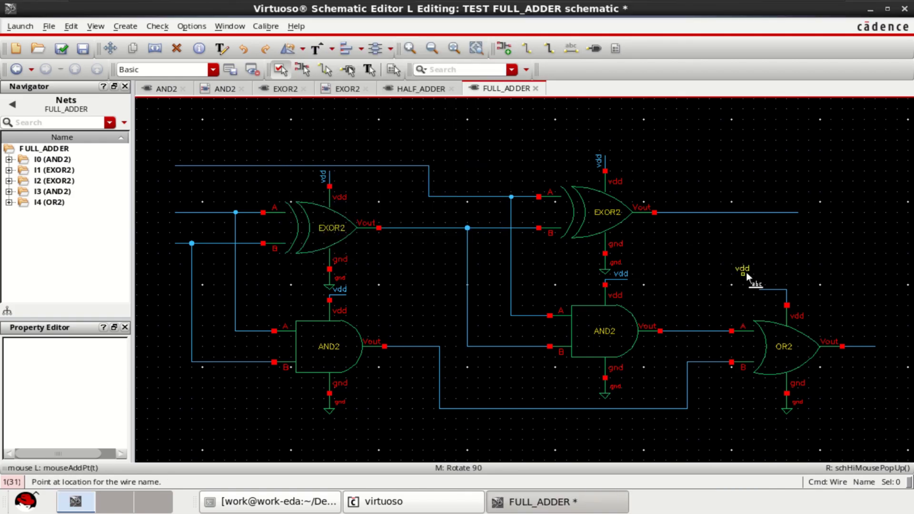
pyautogui.click(770, 282)
pyautogui.press('Escape')
# Create output pins Sum on the second EXOR2 gate's output wire and Carry on the OR2 gate's output wire.
pyautogui.click(593, 49)
pyautogui.click(415, 65)
pyautogui.write('Sum')
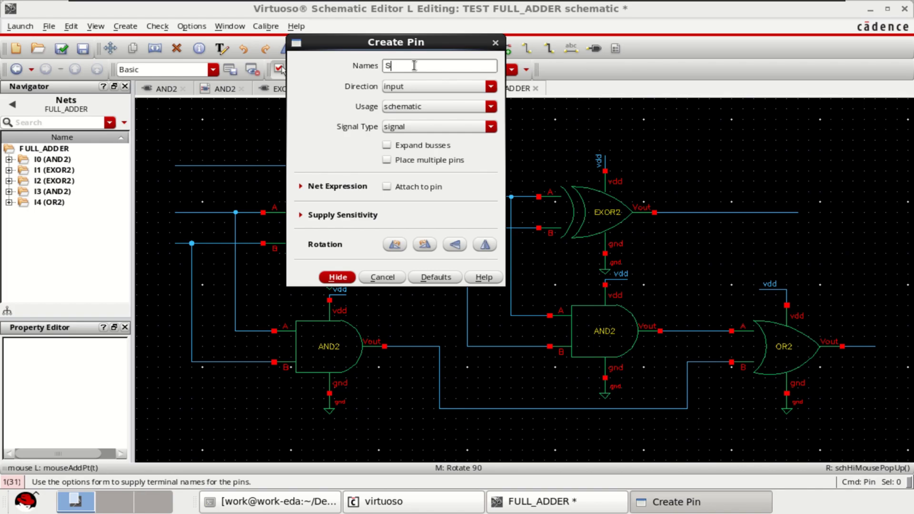
pyautogui.click(412, 89)
pyautogui.click(410, 107)
pyautogui.click(438, 69)
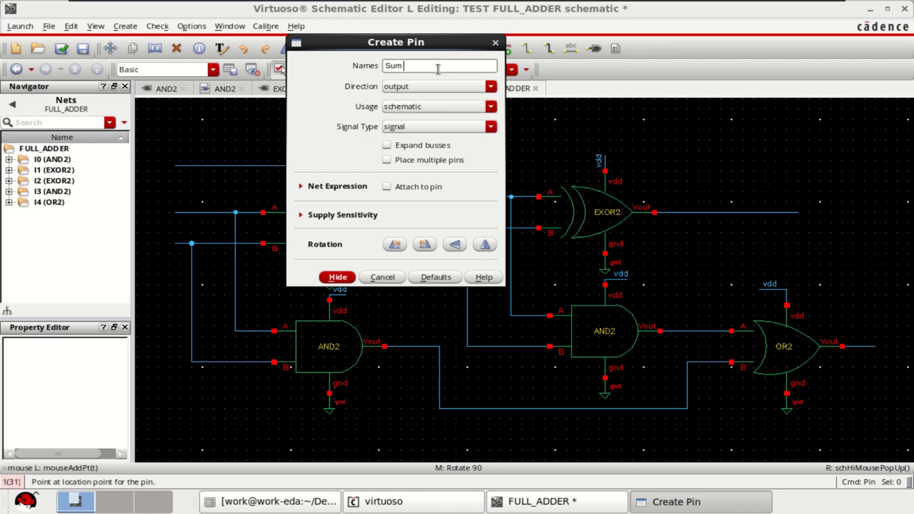
pyautogui.write('Carry')
pyautogui.click(347, 278)
pyautogui.click(799, 212)
pyautogui.click(875, 347)
pyautogui.press('Escape')
# Create input pins A and B on the first EXOR2 gate's lower and upper input wires, and Cin on the topmost input wire.
pyautogui.press('f')
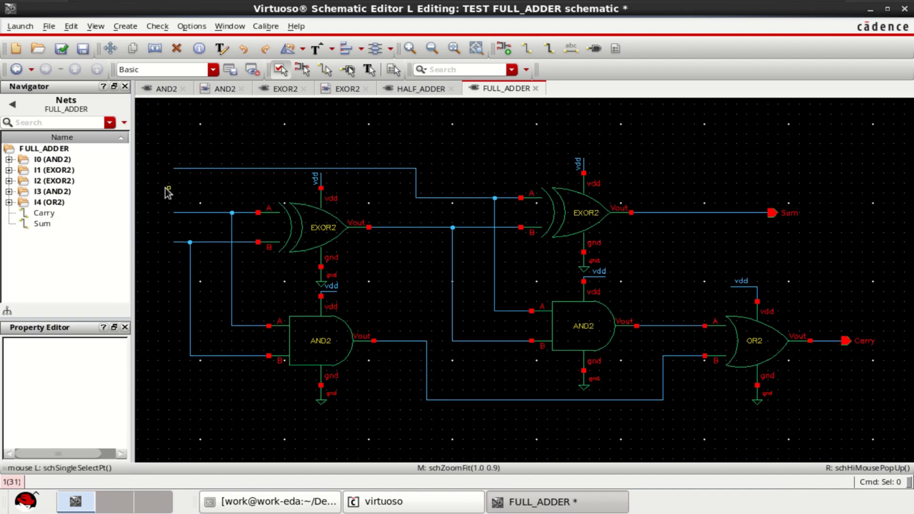
pyautogui.press('Left')
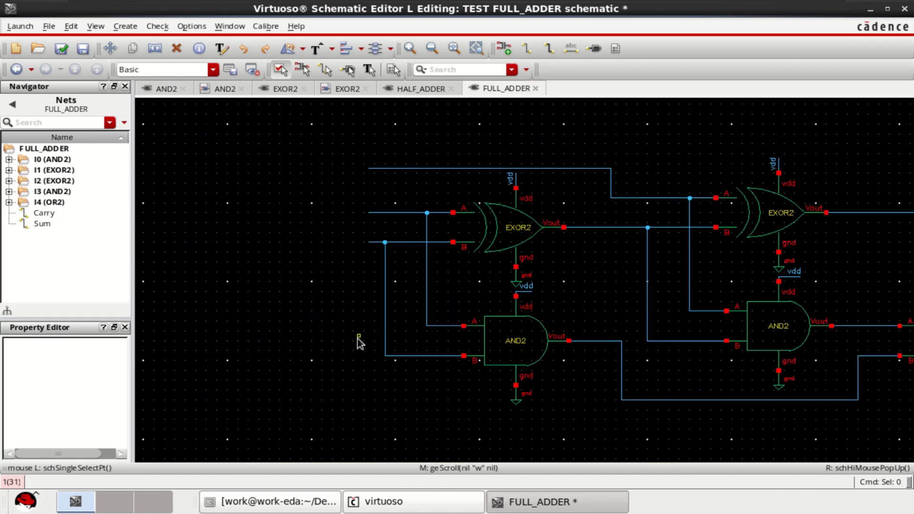
pyautogui.click(594, 48)
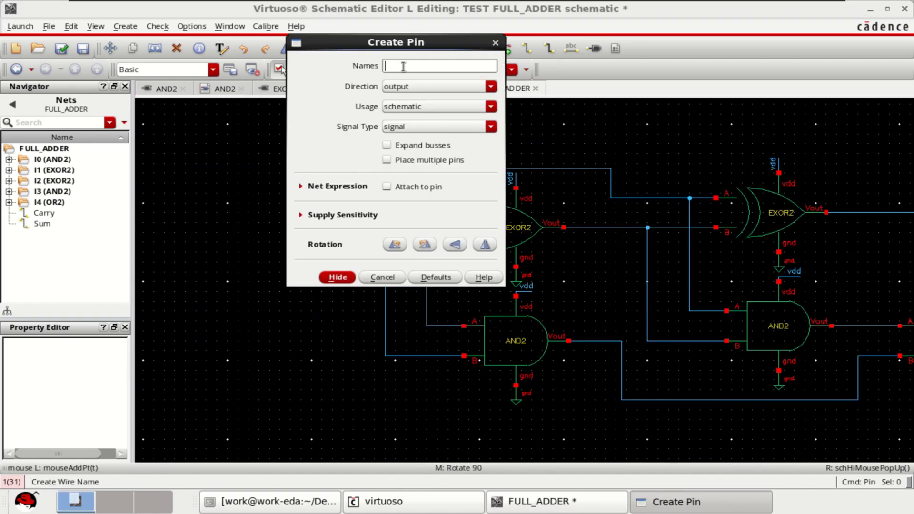
pyautogui.write('A B Cin')
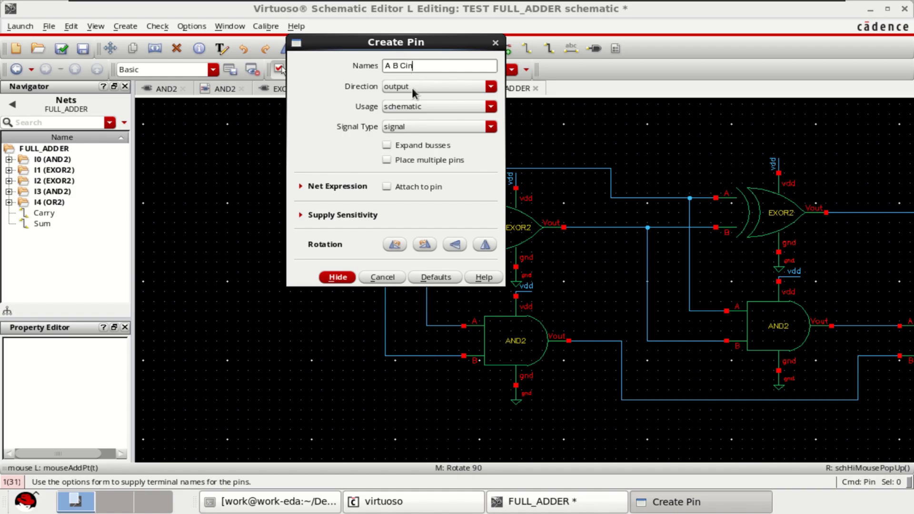
pyautogui.click(412, 88)
pyautogui.click(410, 100)
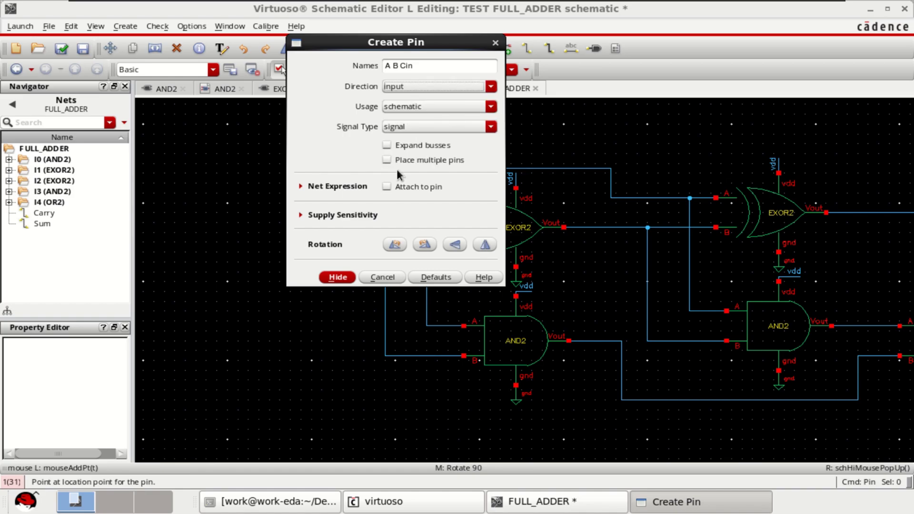
pyautogui.click(337, 277)
pyautogui.click(363, 244)
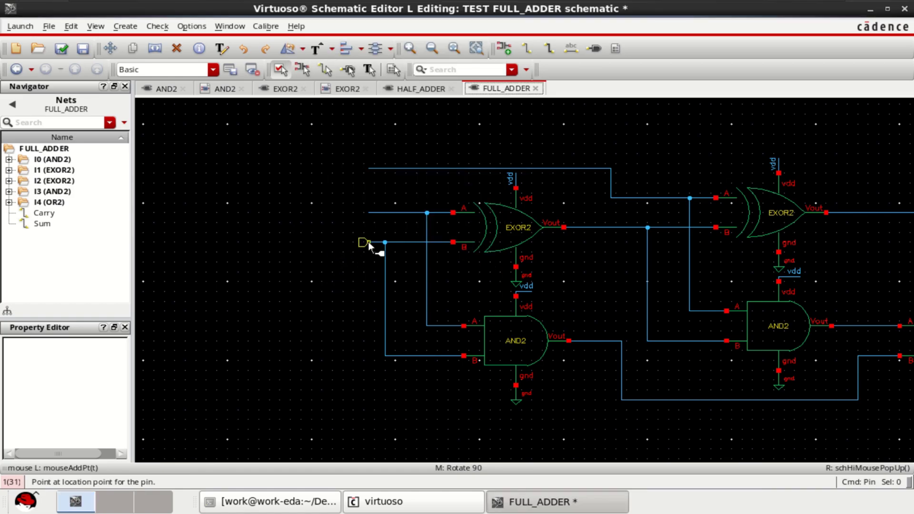
pyautogui.click(368, 213)
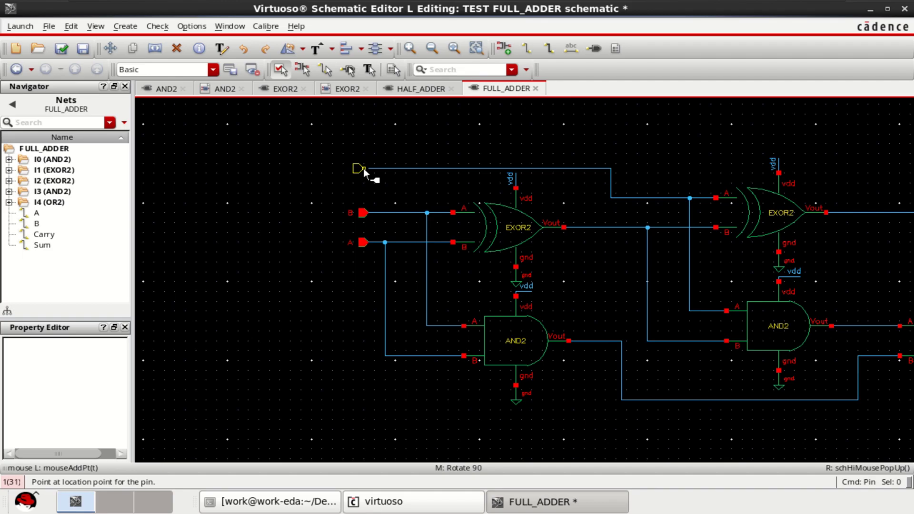
pyautogui.click(365, 170)
pyautogui.press('Escape')
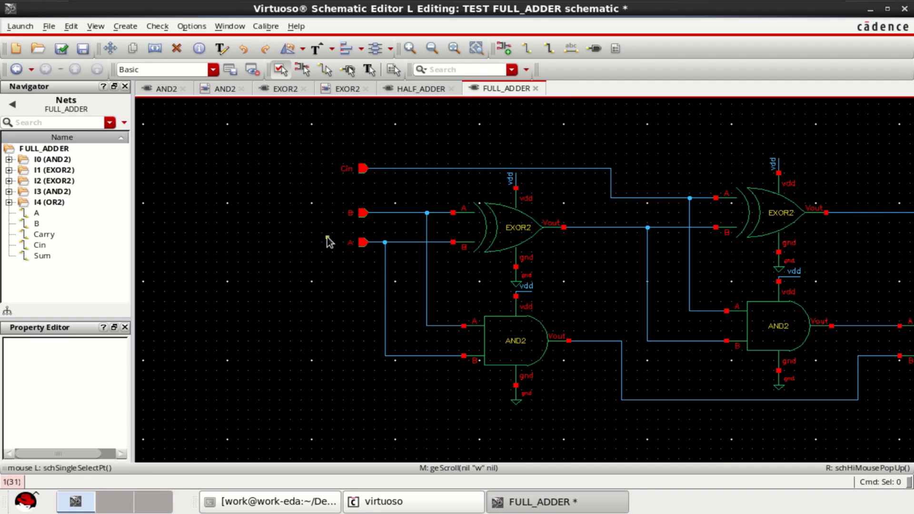
# Check and save the full adder schematic.
pyautogui.press('f')
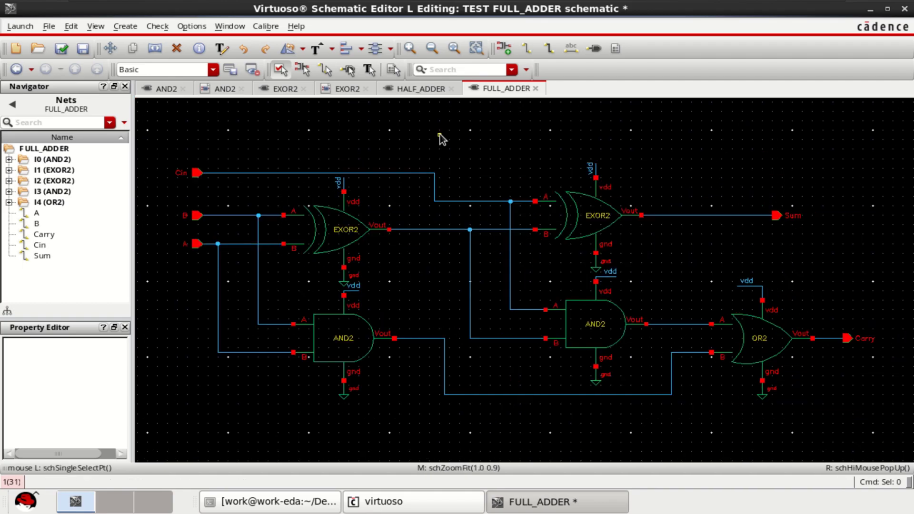
pyautogui.click(60, 50)
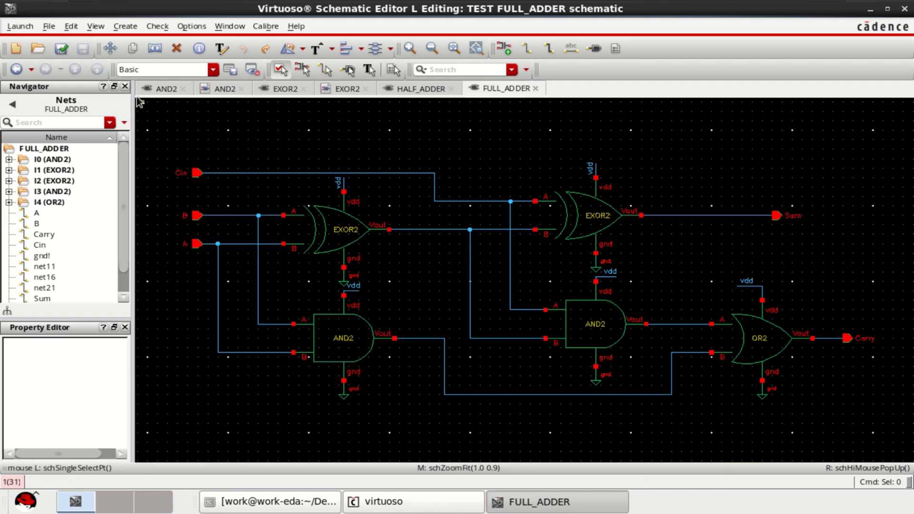
pyautogui.moveTo(285, 198)
pyautogui.moveTo(339, 188)
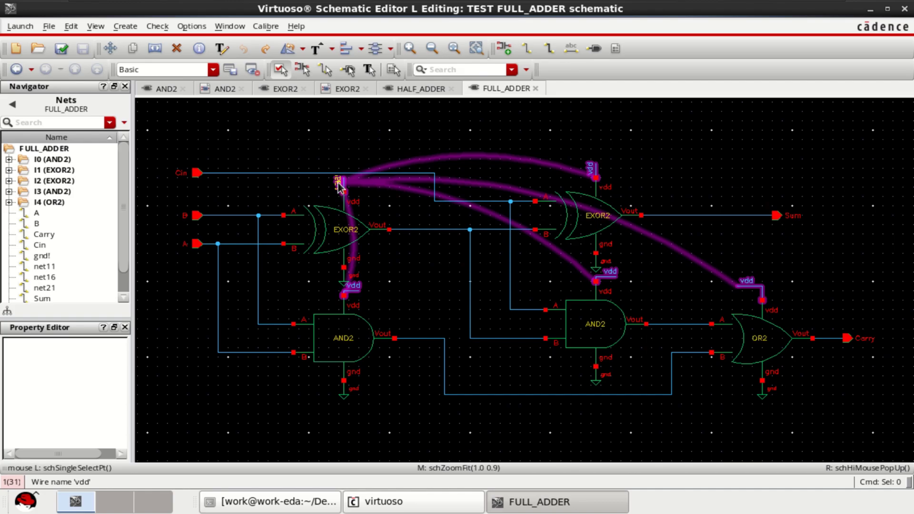
# Place a vdc source symbol from analogLib in the empty area above the Sum output wire.
pyautogui.click(503, 48)
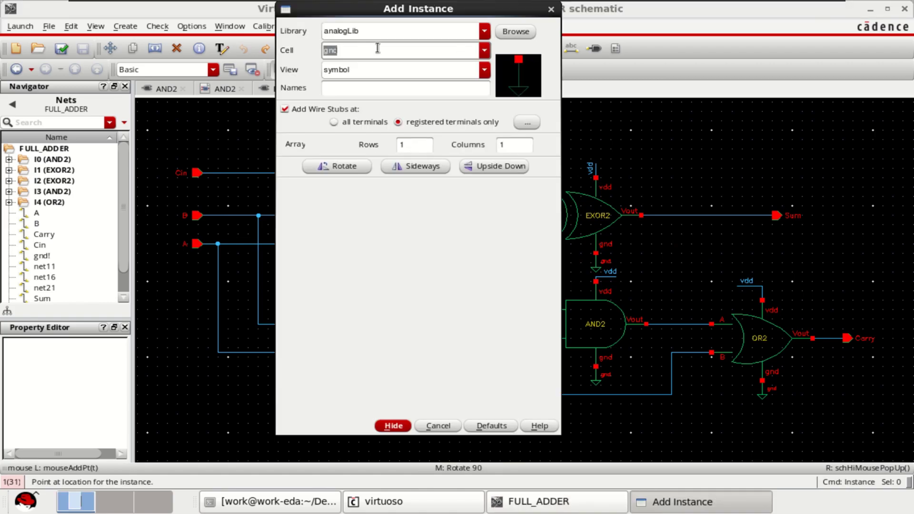
pyautogui.click(349, 50)
pyautogui.moveTo(348, 50); pyautogui.dragTo(309, 50)
pyautogui.write('vdc')
pyautogui.click(335, 64)
pyautogui.click(398, 426)
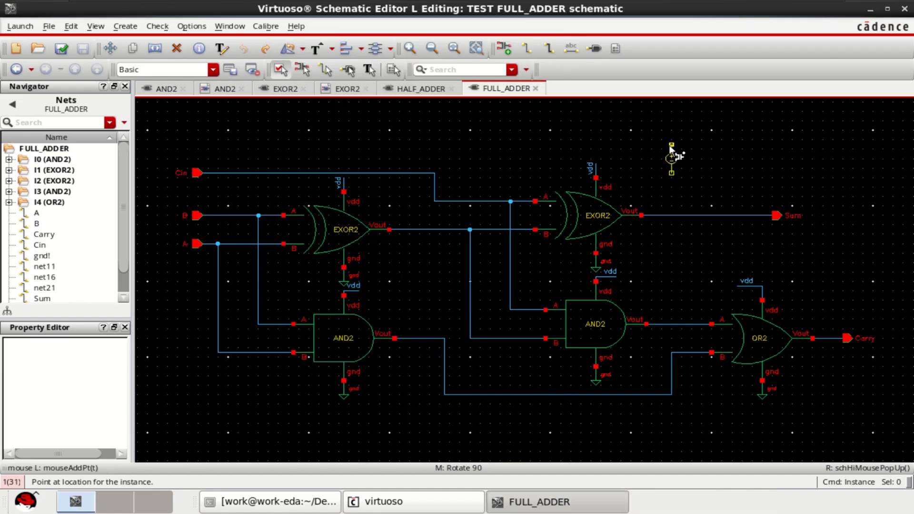
pyautogui.click(686, 157)
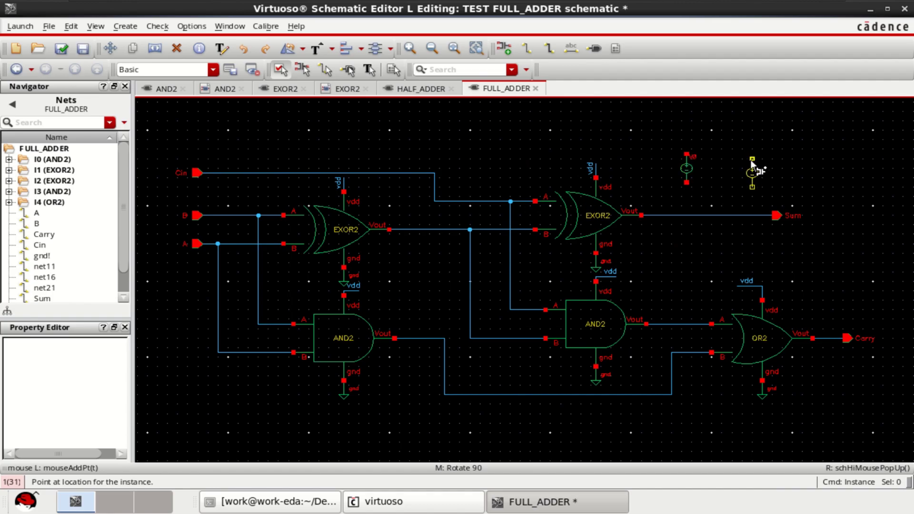
pyautogui.press('Escape')
# Copy the second EXOR2 gate's gnd symbol onto the lower terminal of the vdc source.
pyautogui.press('c')
pyautogui.click(597, 266)
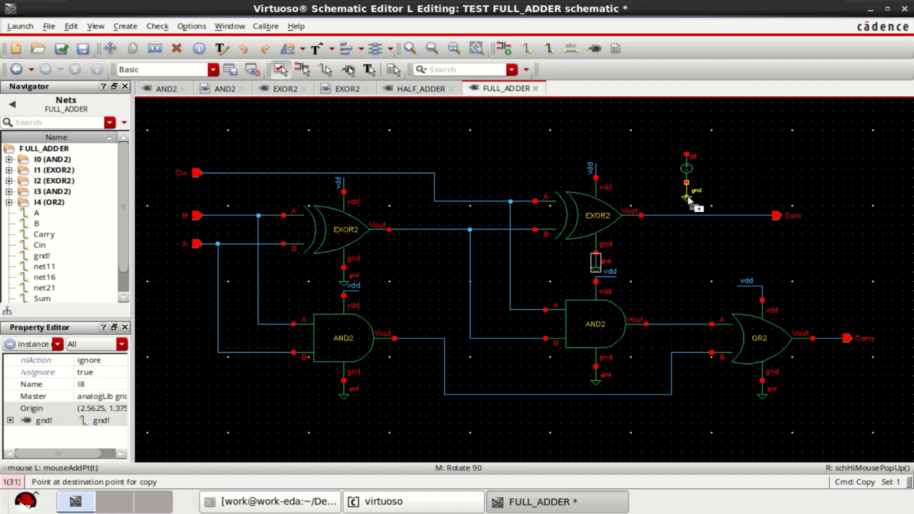
pyautogui.click(688, 196)
# Draw a short wire stub from the vdc source's upper terminal and label it with the wire name vdd.
pyautogui.click(526, 48)
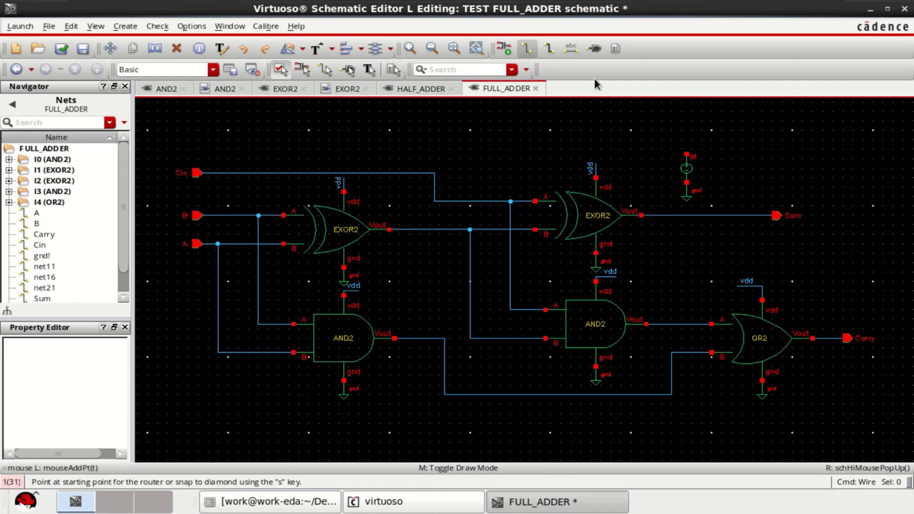
pyautogui.click(686, 155)
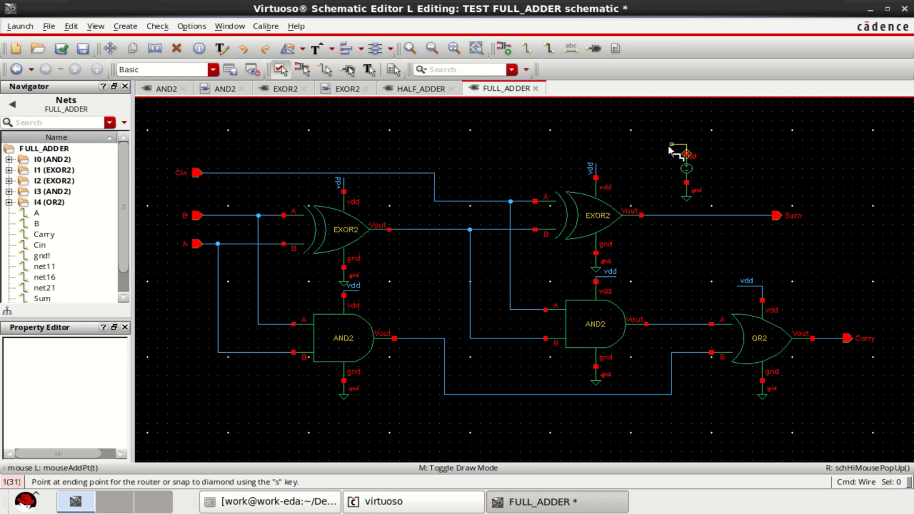
pyautogui.click(671, 144)
pyautogui.press('Escape')
pyautogui.press('l')
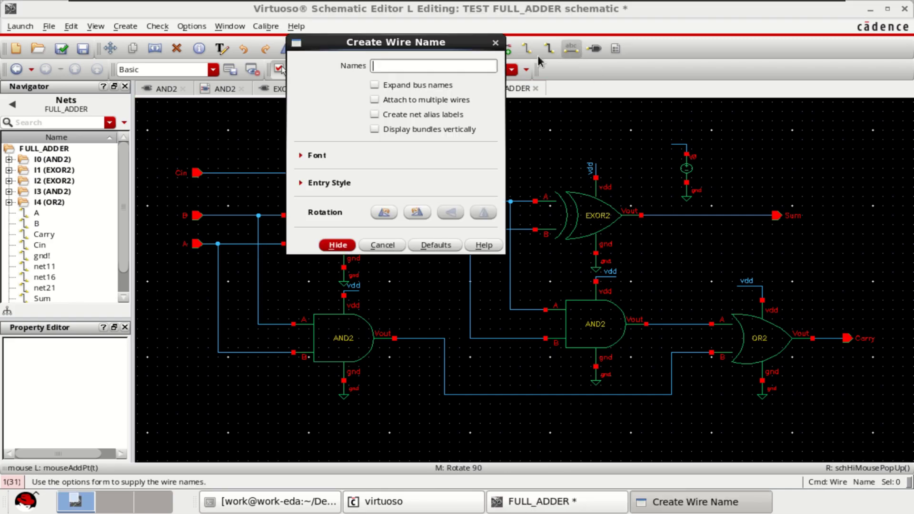
pyautogui.write('vdd')
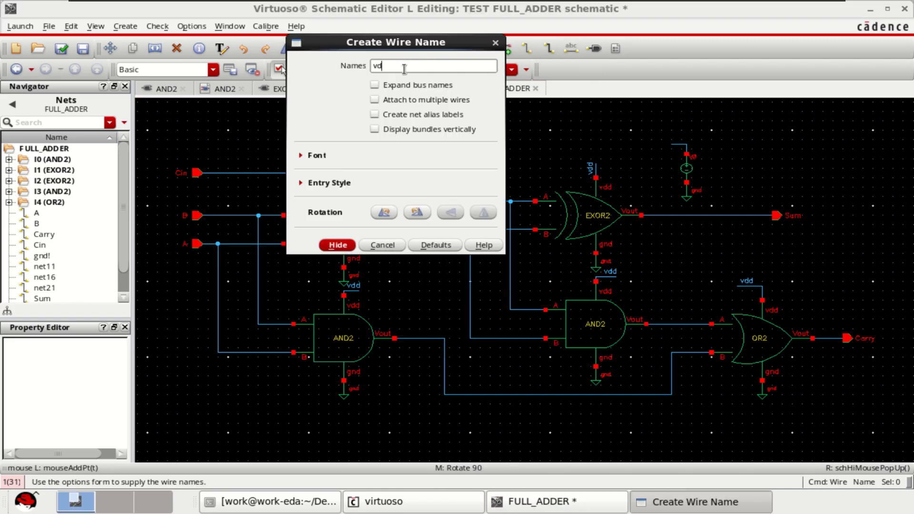
pyautogui.click(339, 245)
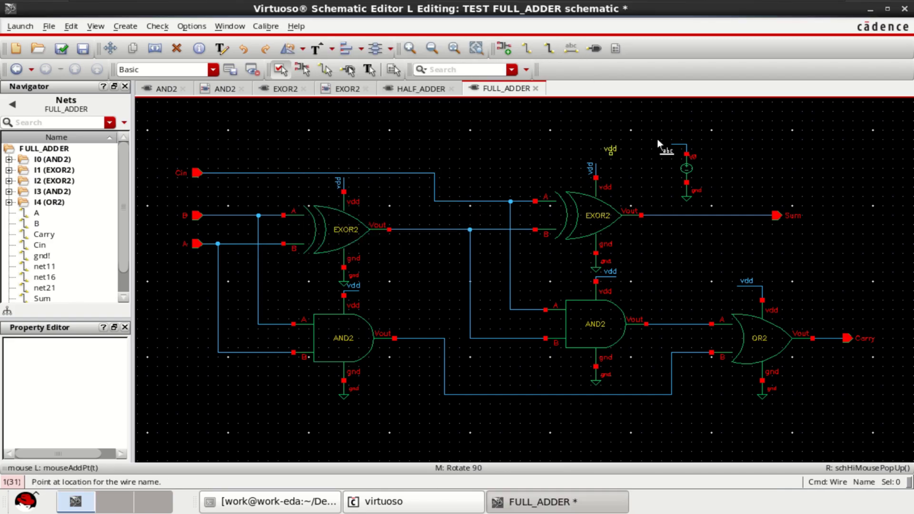
pyautogui.click(682, 142)
pyautogui.press('Escape')
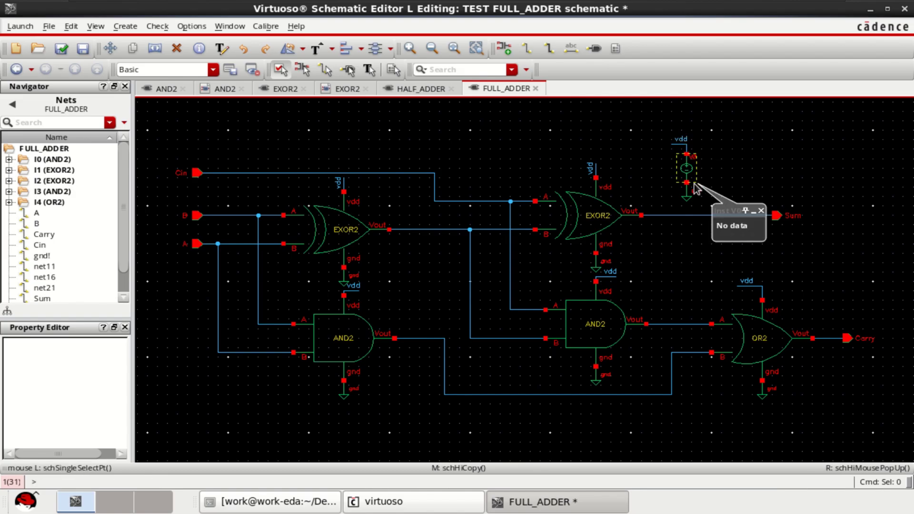
# Set the vdc source's DC voltage to 1 V, then check and save the schematic.
pyautogui.click(686, 168)
pyautogui.press('q')
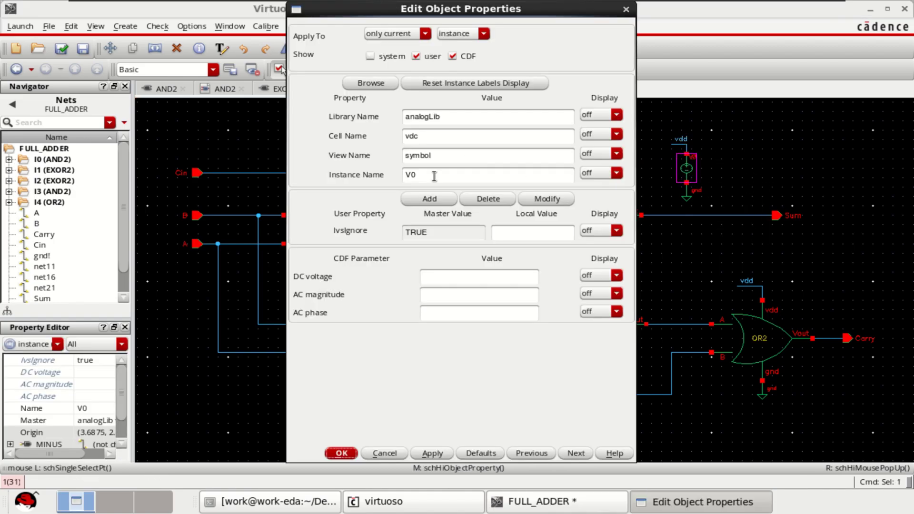
pyautogui.click(443, 279)
pyautogui.write('1')
pyautogui.click(342, 454)
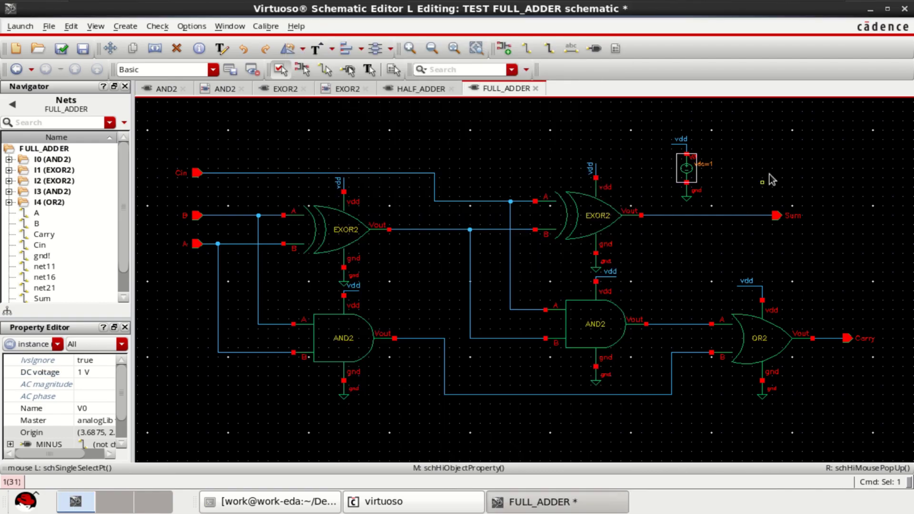
pyautogui.click(770, 169)
pyautogui.click(61, 50)
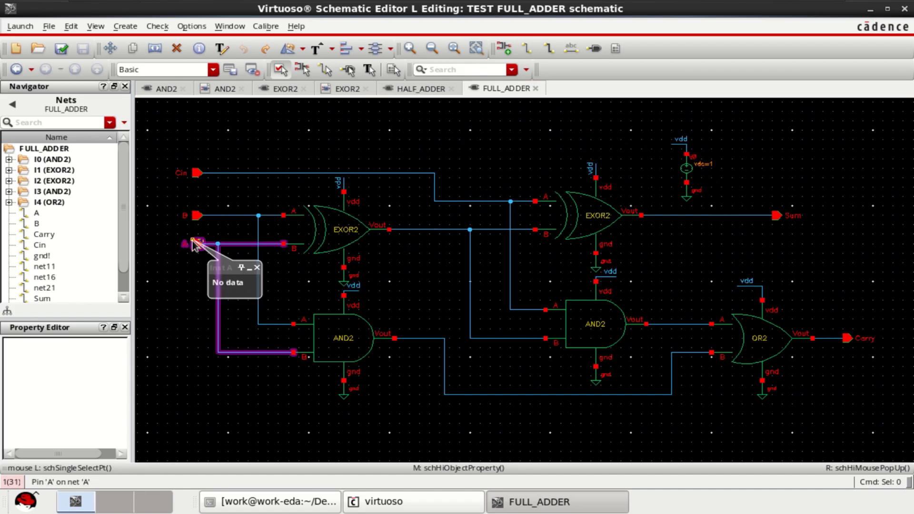
# Move the Cin, B and A input pins together farther from the gates, stretching their wires.
pyautogui.keyDown('shift'); pyautogui.hscroll(-3, 196, 262); pyautogui.keyUp('shift')
pyautogui.moveTo(327, 134); pyautogui.dragTo(401, 287)
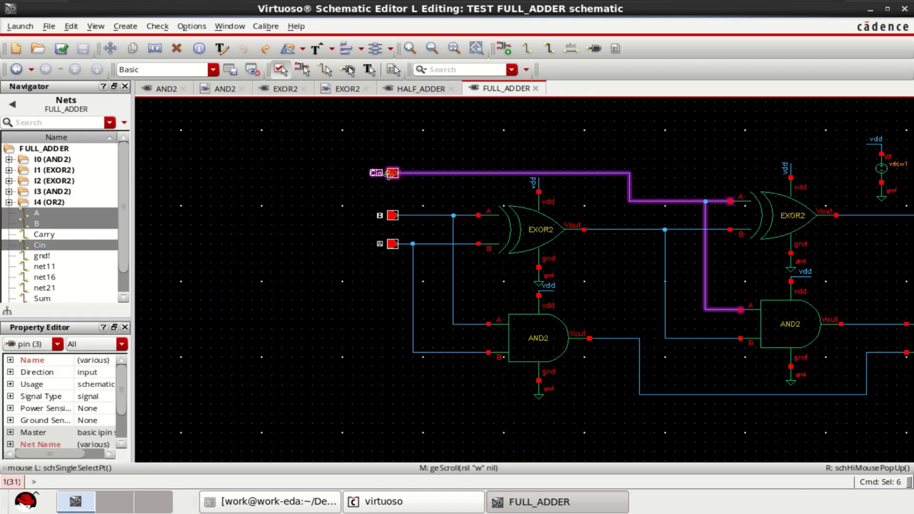
pyautogui.moveTo(389, 174); pyautogui.dragTo(343, 170)
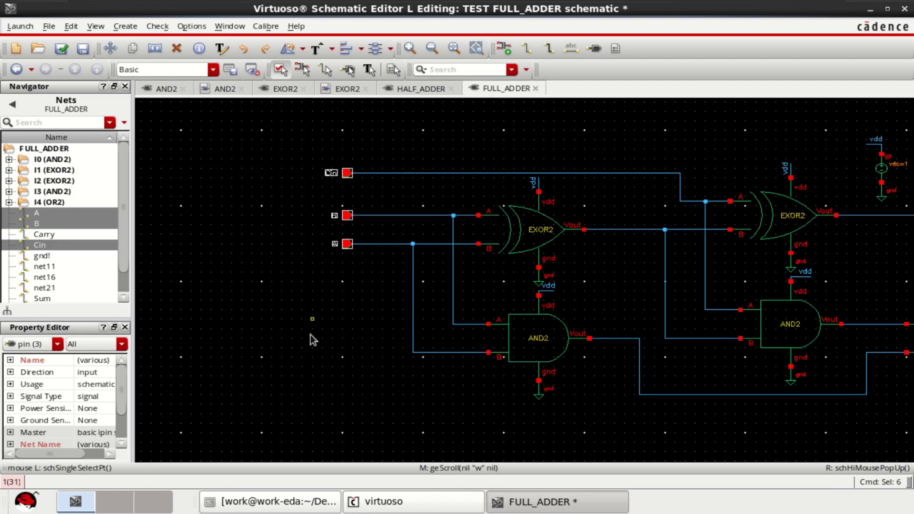
pyautogui.click(308, 344)
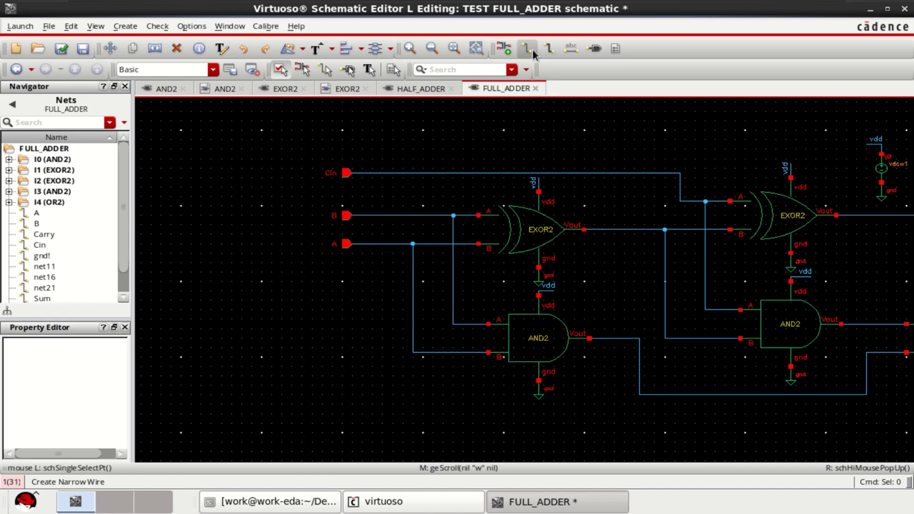
# Place a vpulse source from analogLib with its upper terminal on the input A wire and select it.
pyautogui.click(504, 48)
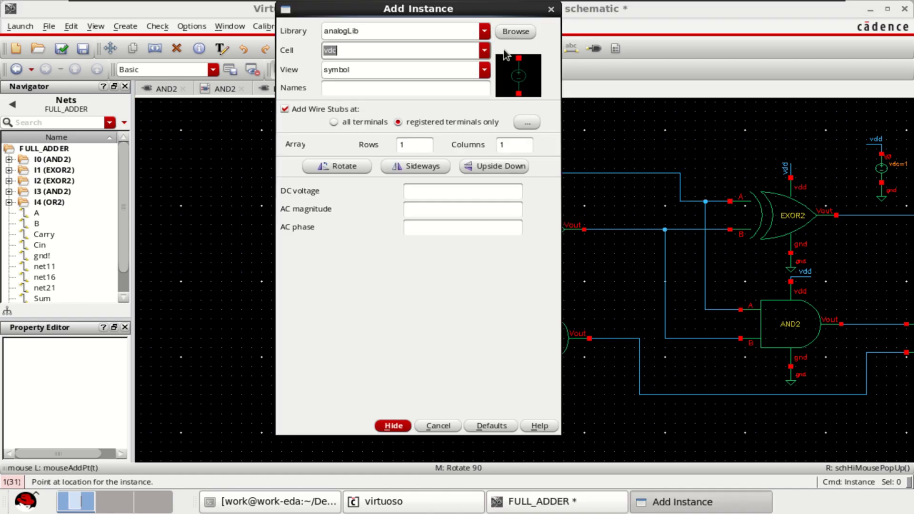
pyautogui.click(351, 47)
pyautogui.moveTo(346, 50); pyautogui.dragTo(310, 50)
pyautogui.write('vp')
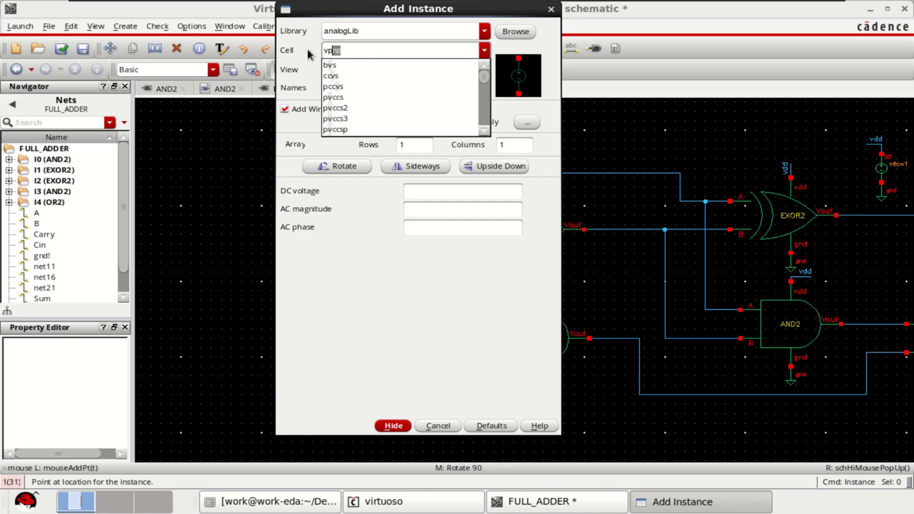
pyautogui.write('ulse')
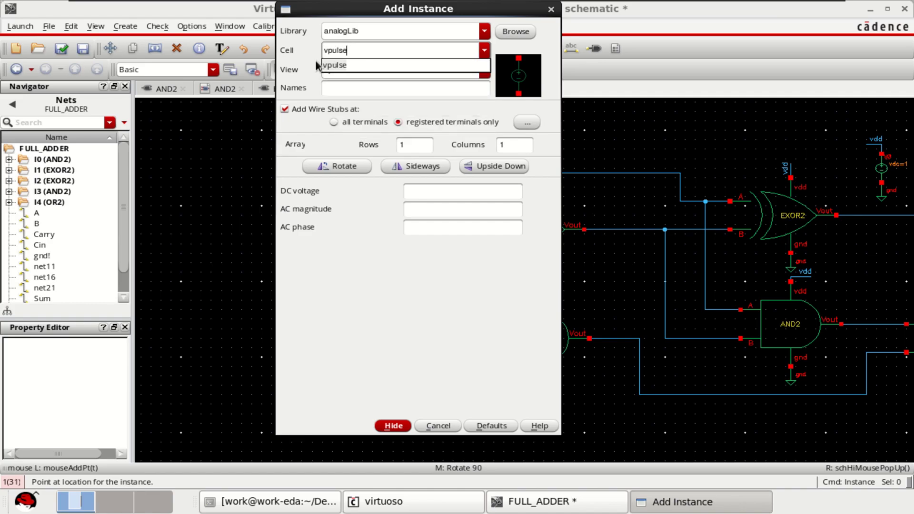
pyautogui.click(334, 65)
pyautogui.click(395, 425)
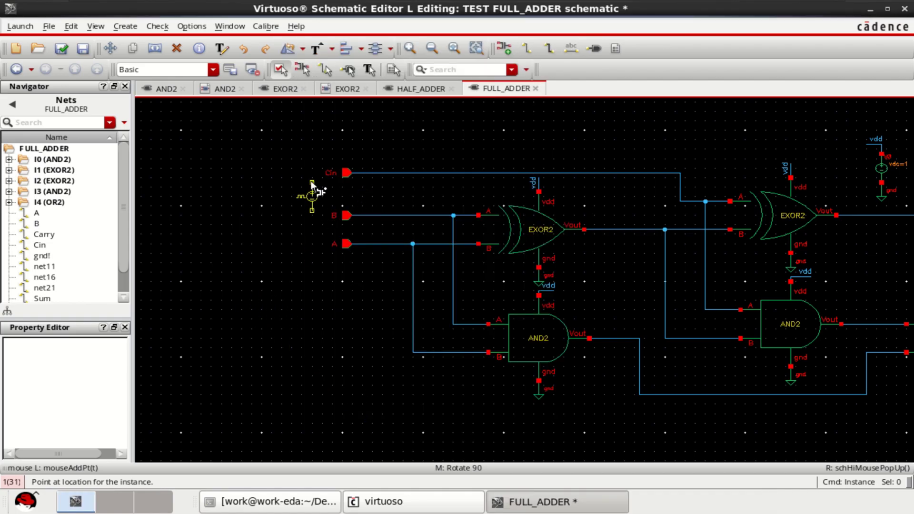
pyautogui.click(368, 243)
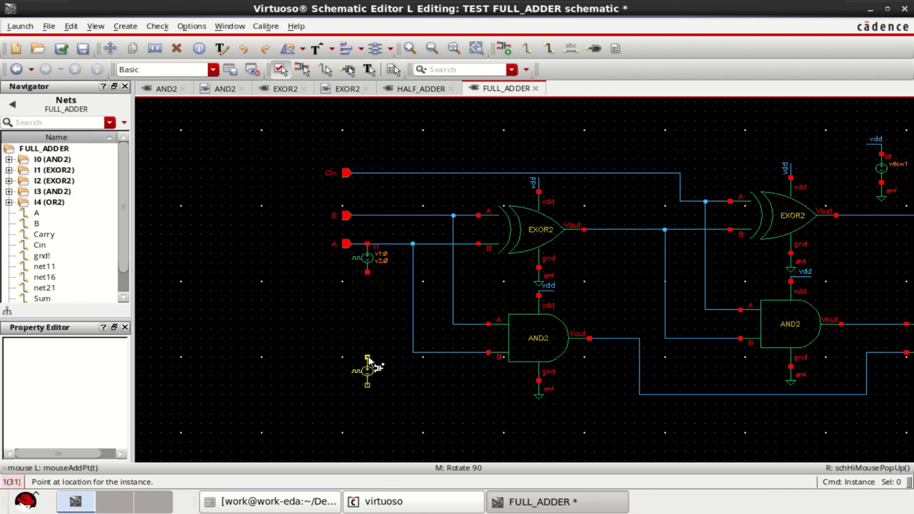
pyautogui.press('Escape')
pyautogui.click(366, 257)
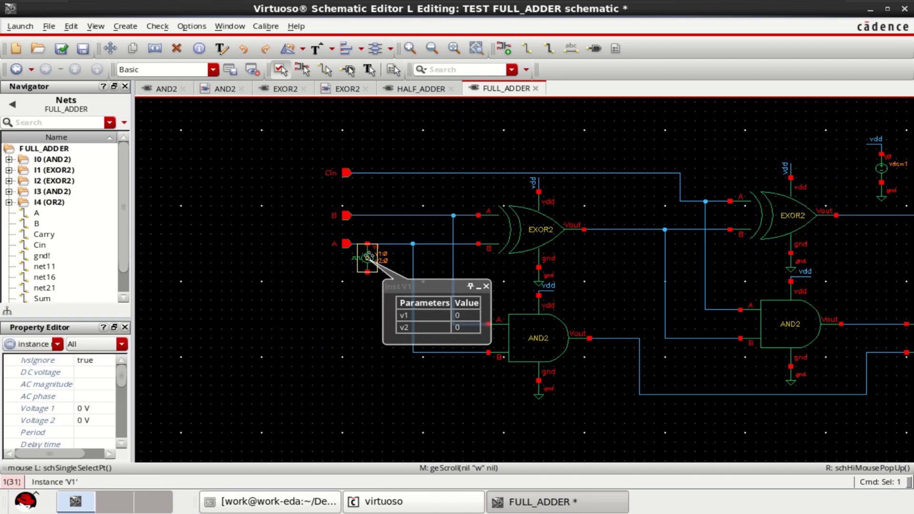
# Move the vpulse source slightly down from the input A wire, keeping its upper terminal connected by a short wire.
pyautogui.moveTo(368, 257); pyautogui.dragTo(368, 266)
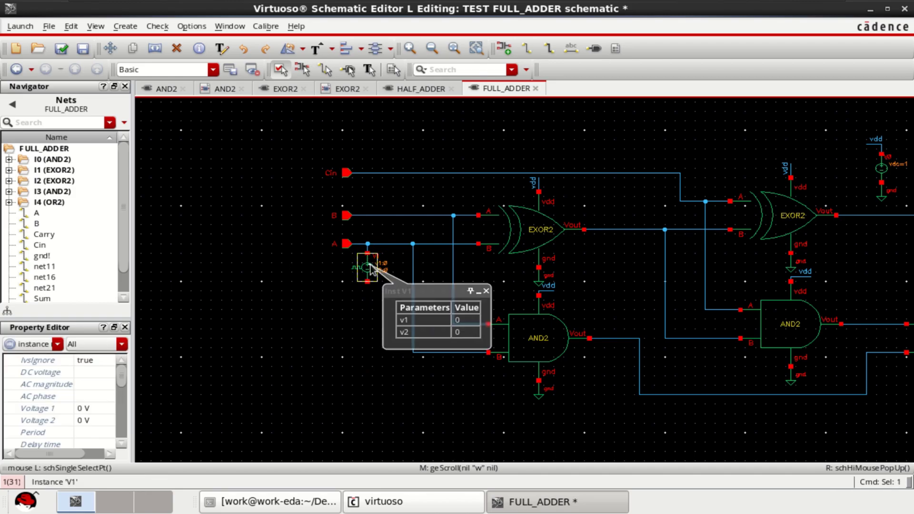
pyautogui.moveTo(368, 263)
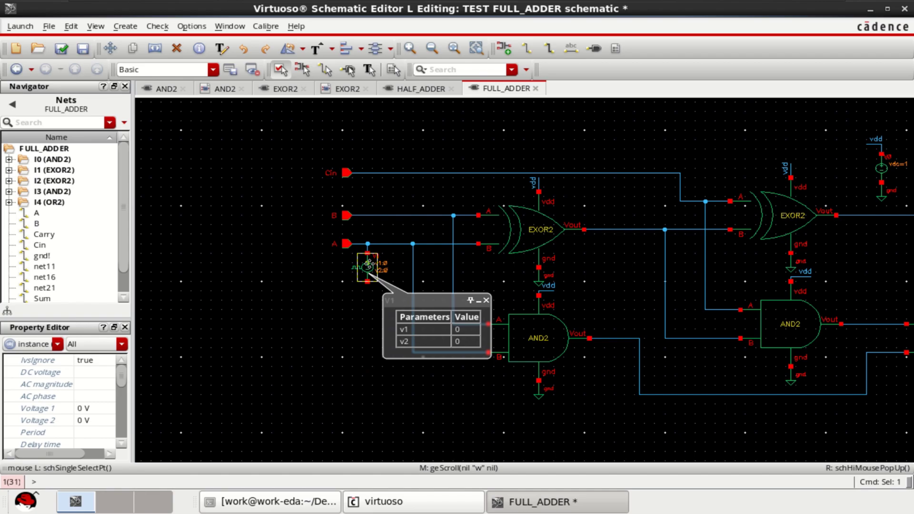
pyautogui.click(362, 334)
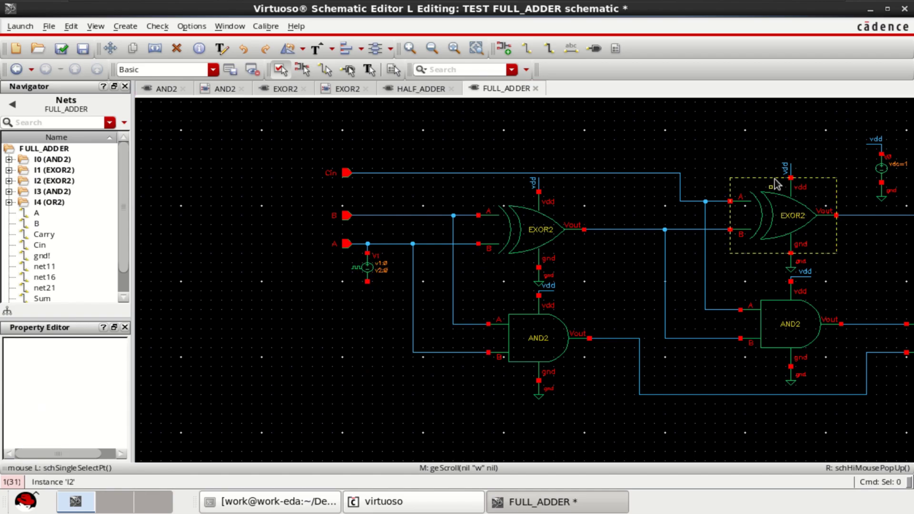
# Copy the vdc source's gnd symbol onto the lower terminal of the vpulse source on input A.
pyautogui.click(880, 195)
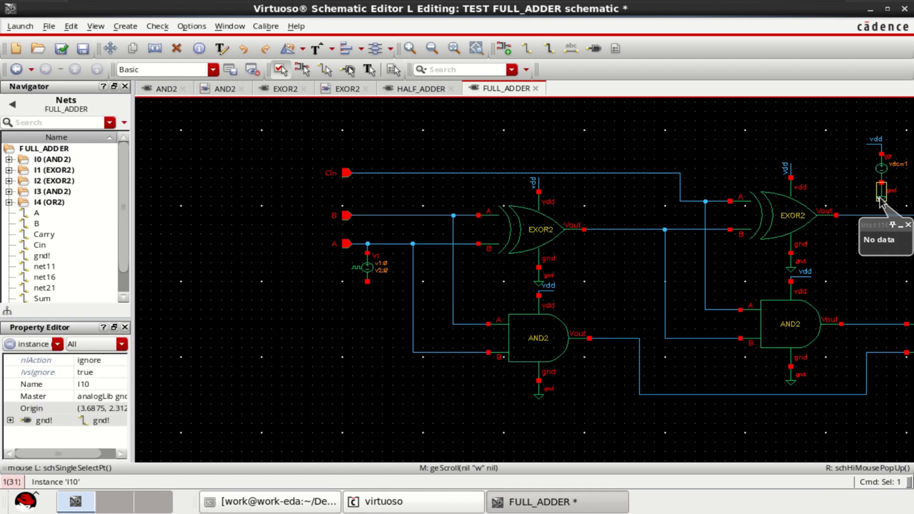
pyautogui.press('c')
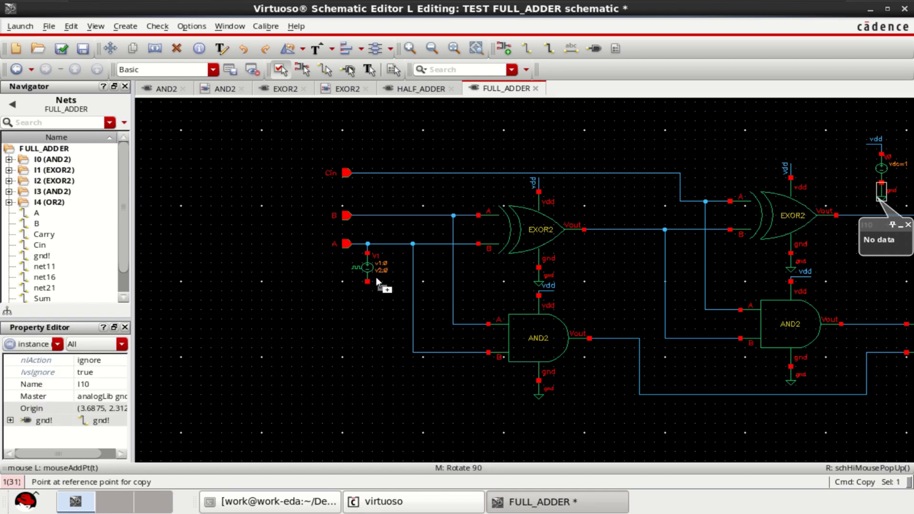
pyautogui.click(878, 196)
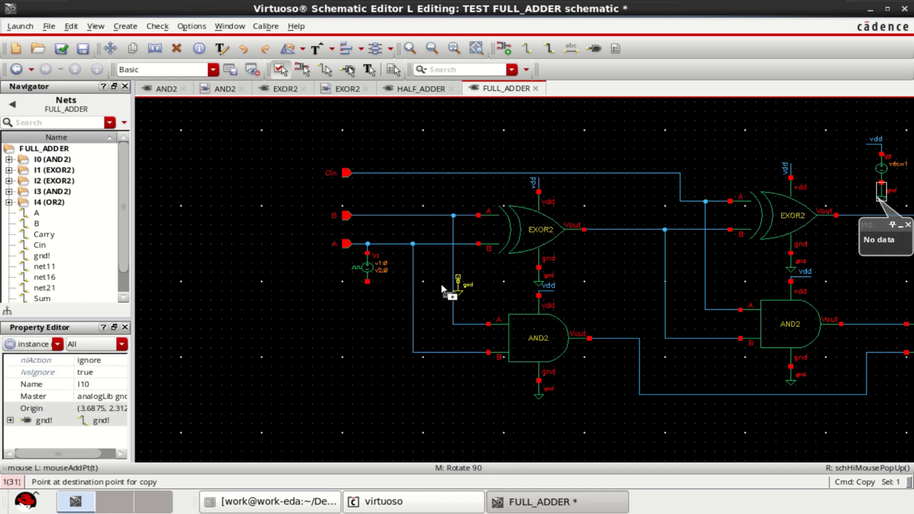
pyautogui.click(367, 287)
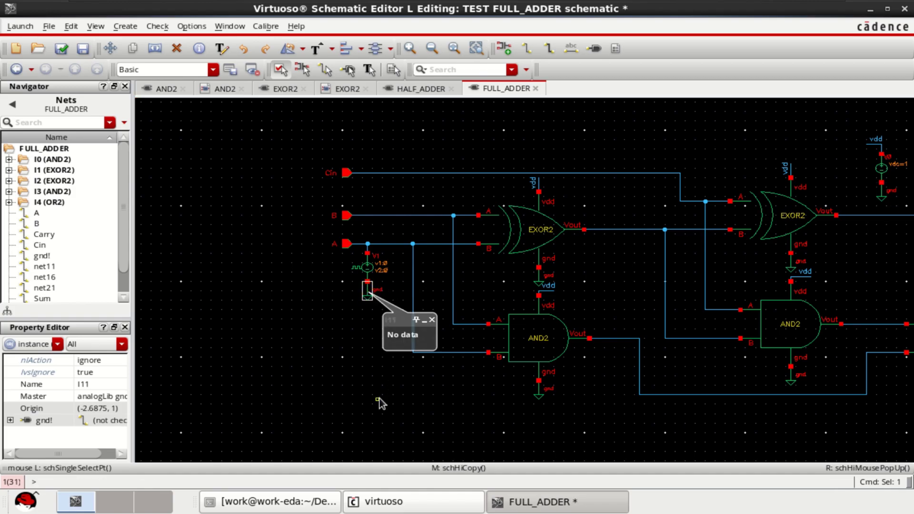
pyautogui.click(338, 384)
# In the input A vpulse source's properties, set Voltage 2 to 1 V and the period to 100p s.
pyautogui.click(367, 267)
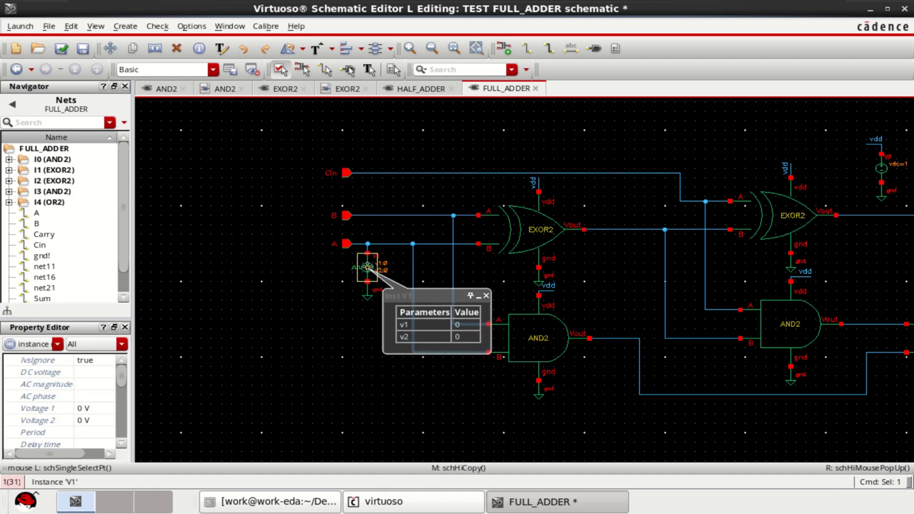
pyautogui.press('q')
pyautogui.scroll(-3, 428, 362)
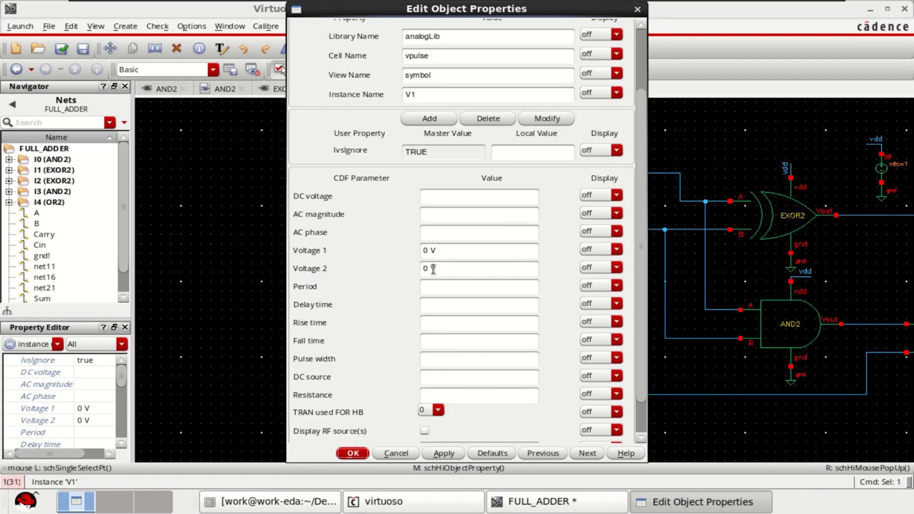
pyautogui.doubleClick(419, 269)
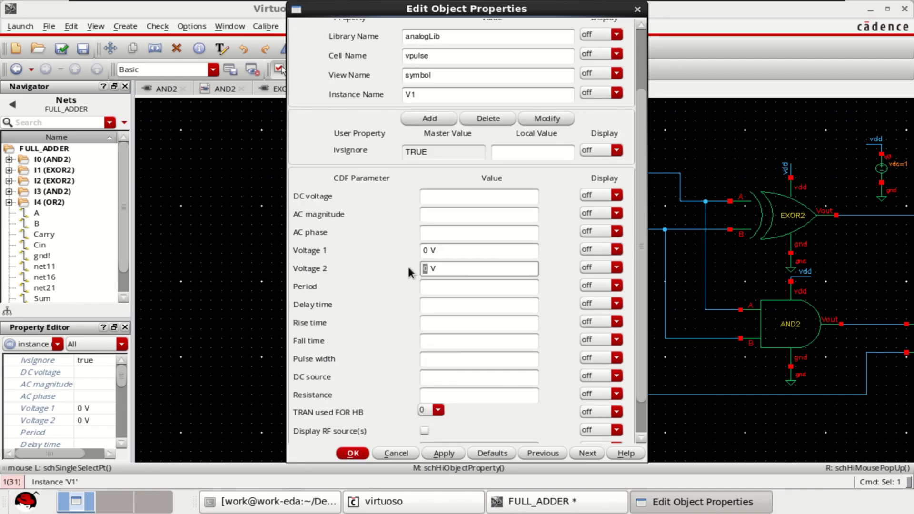
pyautogui.write('1')
pyautogui.click(491, 289)
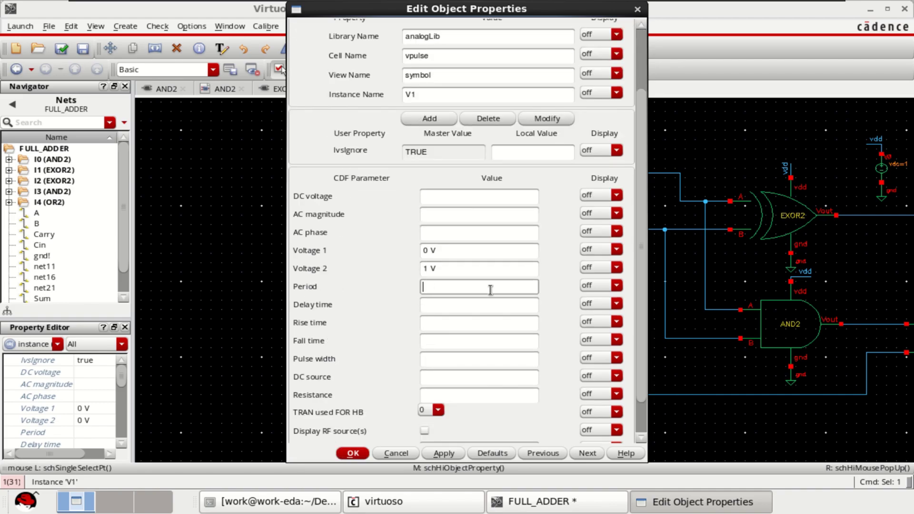
pyautogui.write('100p')
# Set the input A source's pulse width to 50p s and its rise and fall times to 2p s, and apply the properties.
pyautogui.click(447, 361)
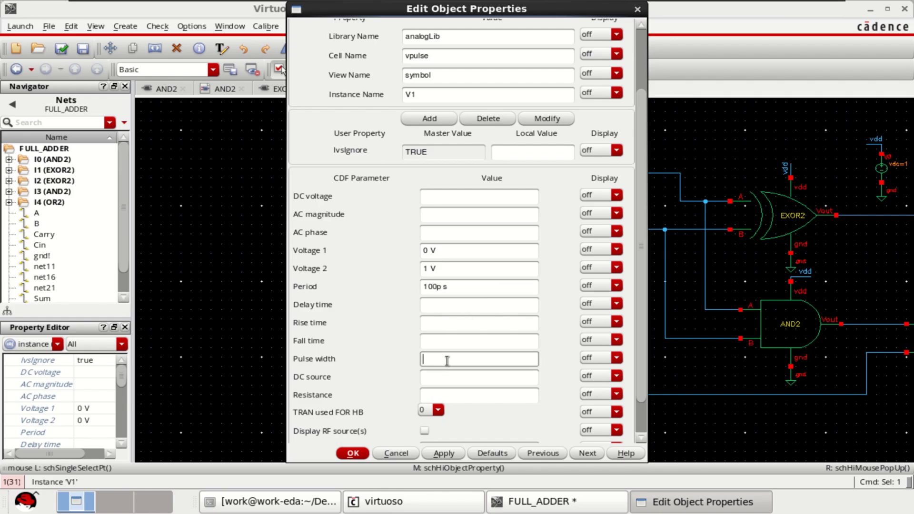
pyautogui.write('50p')
pyautogui.click(433, 323)
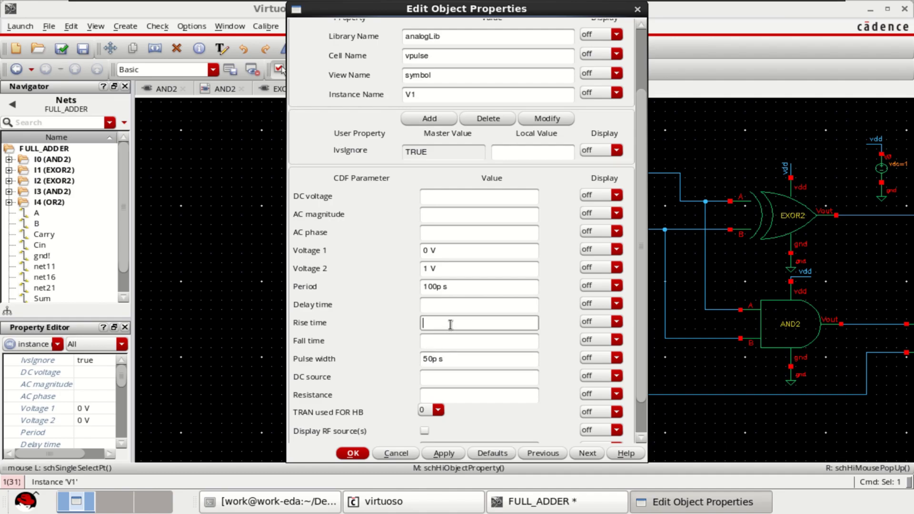
pyautogui.write('2p')
pyautogui.click(438, 342)
pyautogui.write('2p s')
pyautogui.click(463, 361)
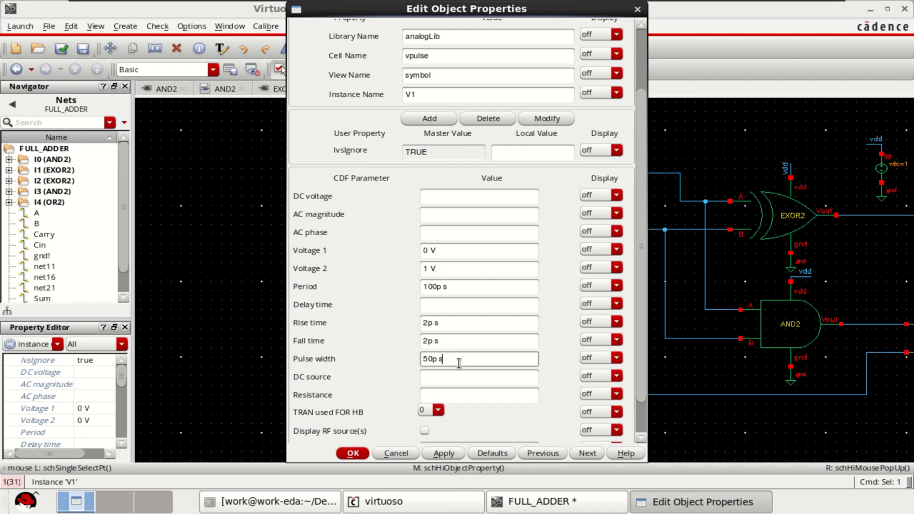
pyautogui.click(353, 454)
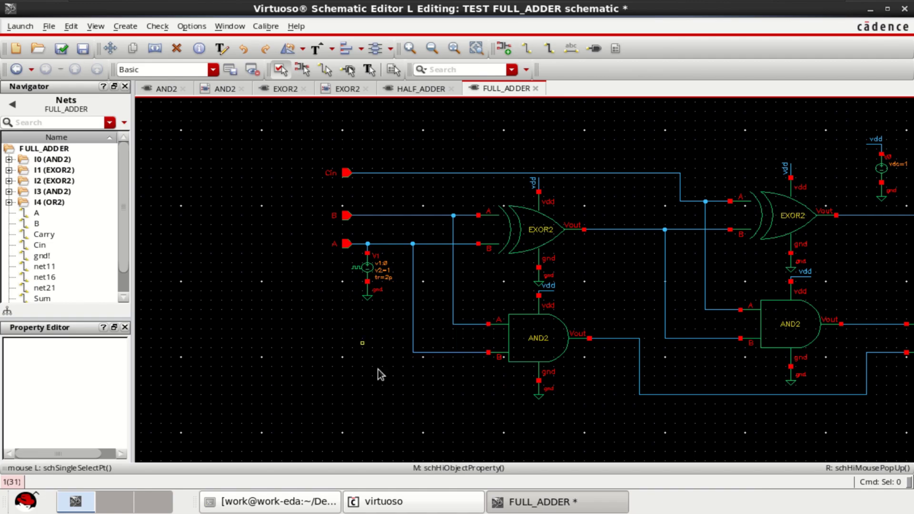
# Copy the input A vpulse source with its ground and wire stub to the empty area beyond the A pin.
pyautogui.moveTo(399, 329); pyautogui.dragTo(358, 231)
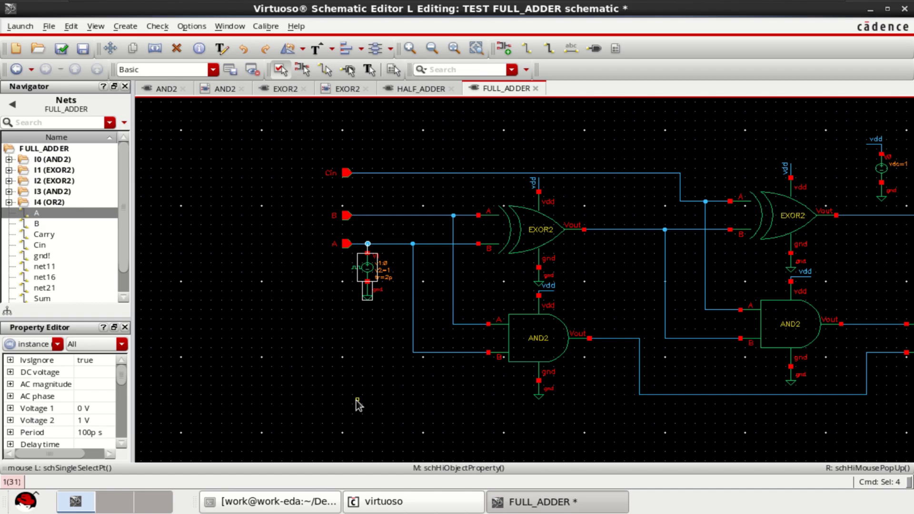
pyautogui.press('c')
pyautogui.click(368, 269)
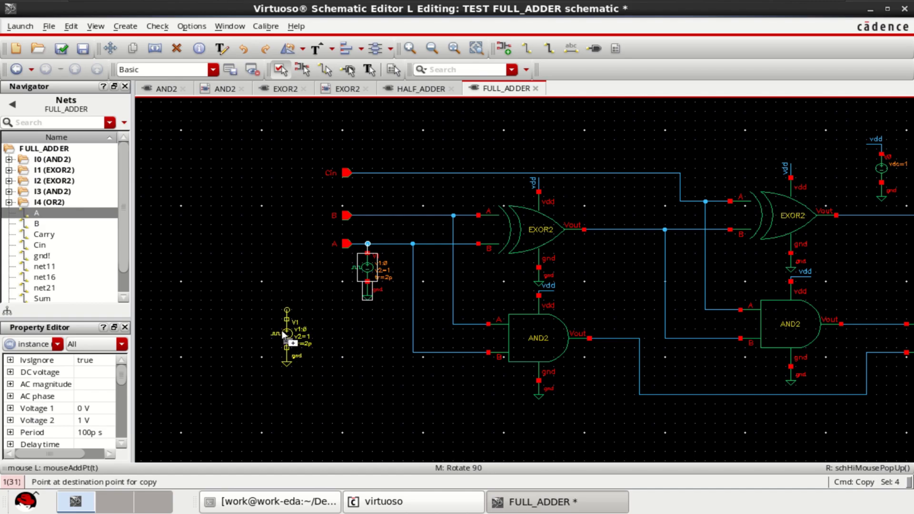
pyautogui.click(278, 294)
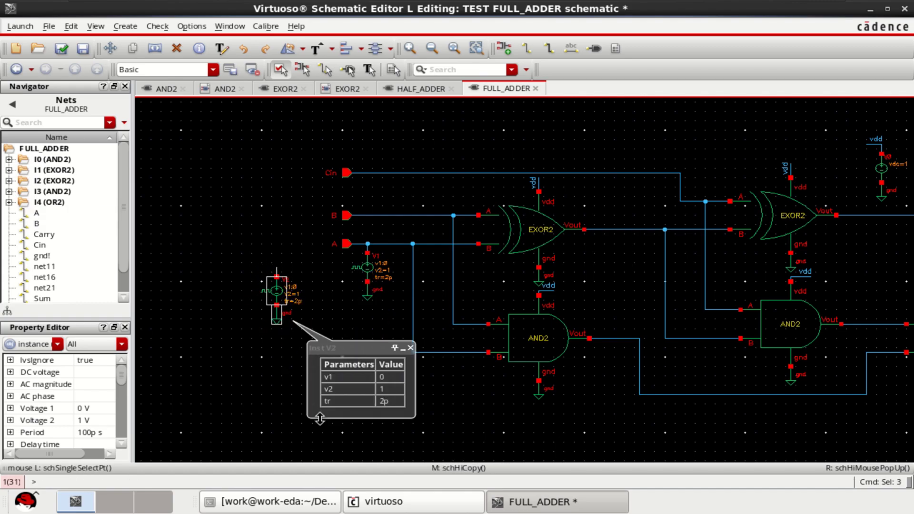
pyautogui.click(222, 419)
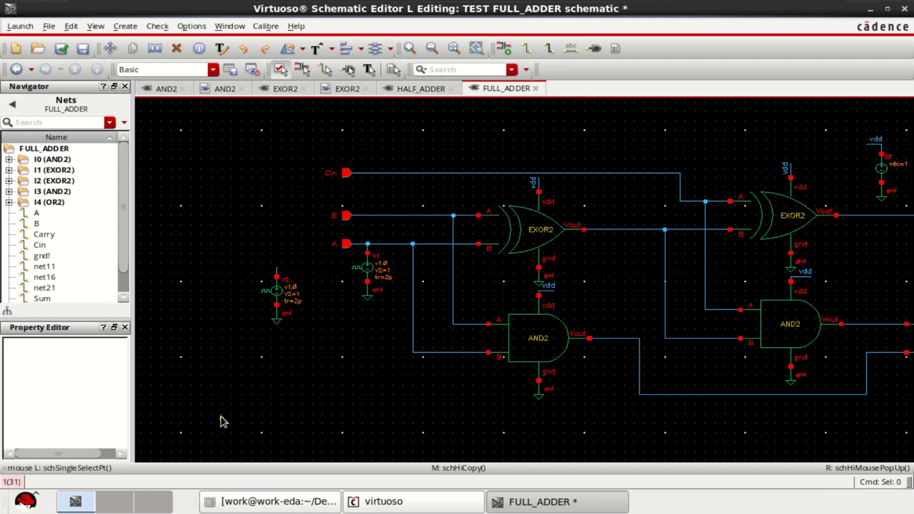
# Stretch the B input pin away from the gates so its wire extends over the copied vpulse source.
pyautogui.press('f')
pyautogui.moveTo(247, 226); pyautogui.dragTo(312, 246)
pyautogui.press('s')
pyautogui.click(280, 236)
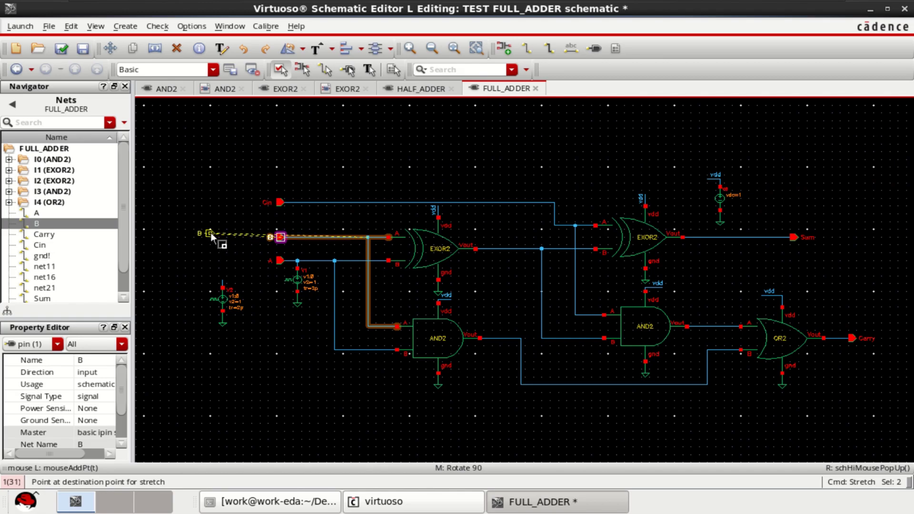
pyautogui.click(210, 232)
pyautogui.click(368, 130)
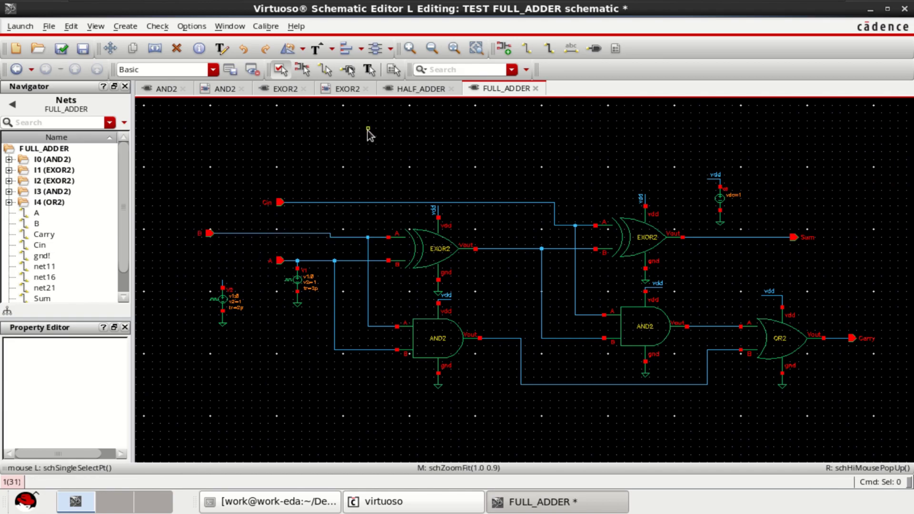
# Wire the copied vpulse source's upper terminal straight up to the input B wire.
pyautogui.click(527, 50)
pyautogui.click(222, 286)
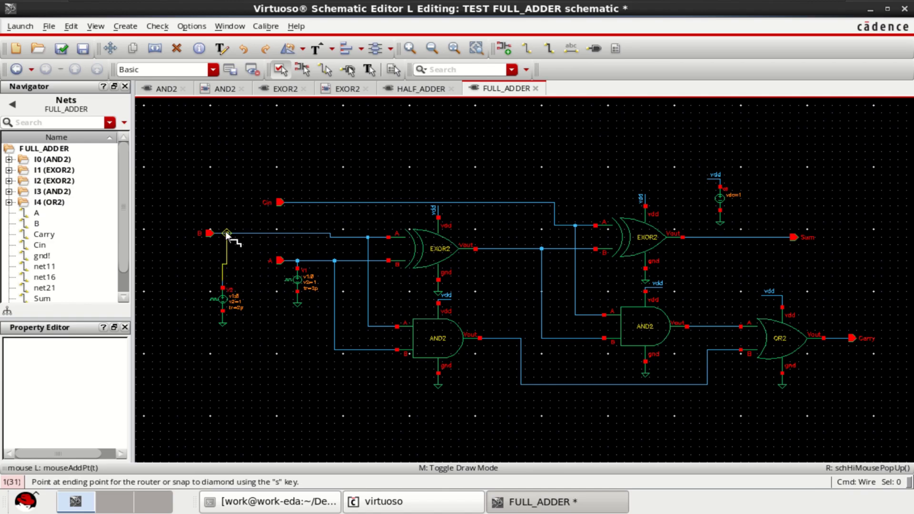
pyautogui.click(223, 235)
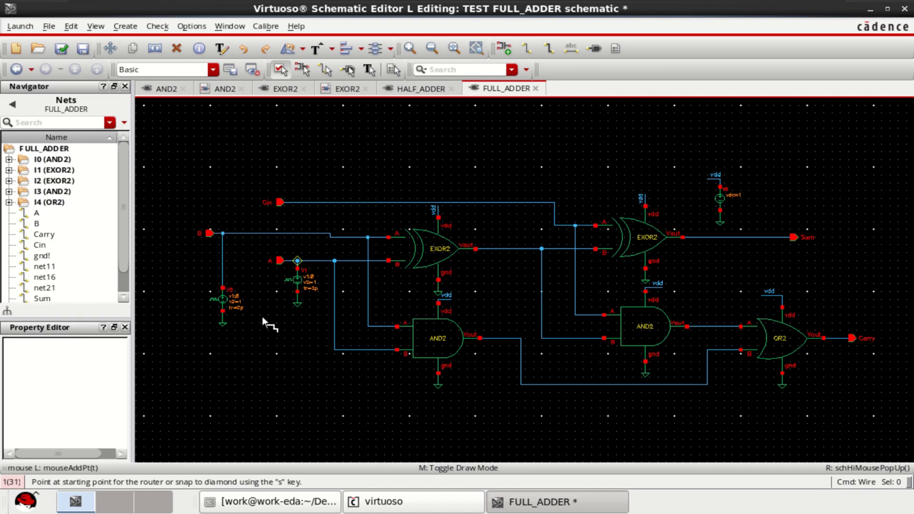
pyautogui.press('Escape')
# Set the input B vpulse source's pulse width to 100p s and its period to 200p s.
pyautogui.moveTo(228, 332)
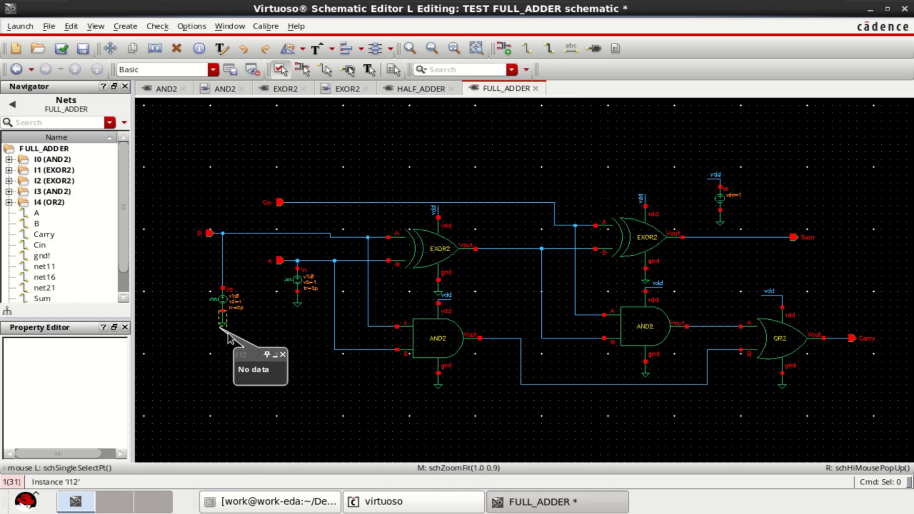
pyautogui.click(222, 300)
pyautogui.press('q')
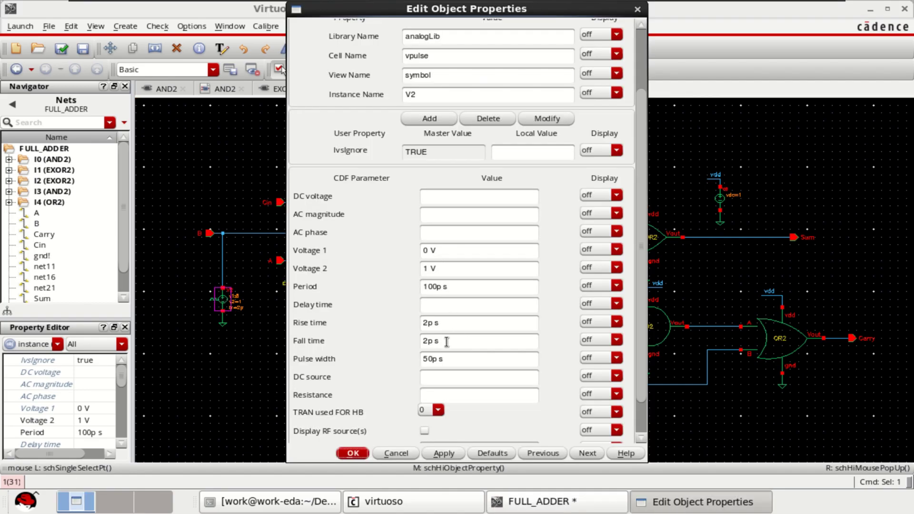
pyautogui.click(427, 362)
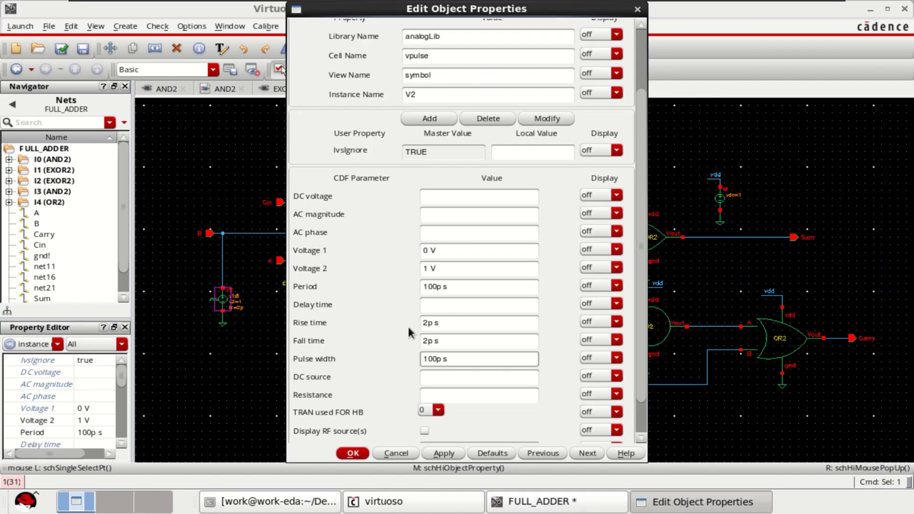
pyautogui.click(425, 286)
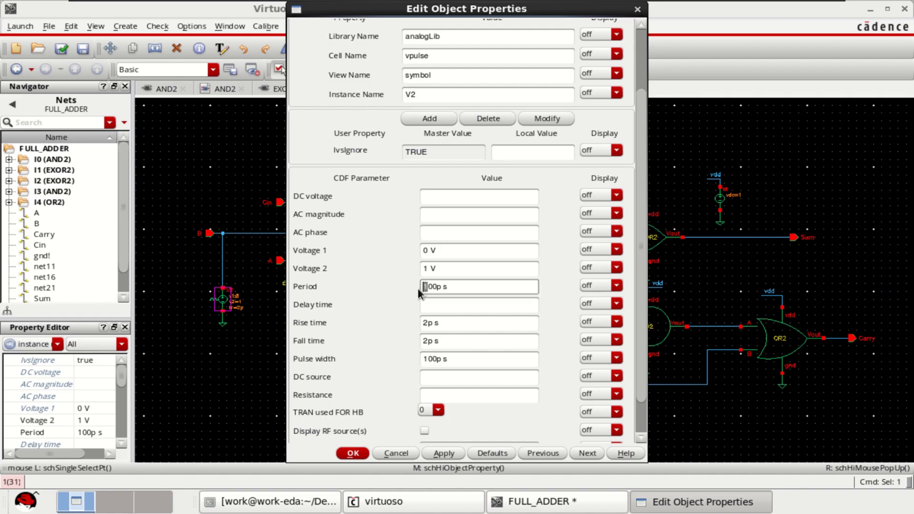
pyautogui.write('2')
pyautogui.click(353, 452)
pyautogui.click(270, 381)
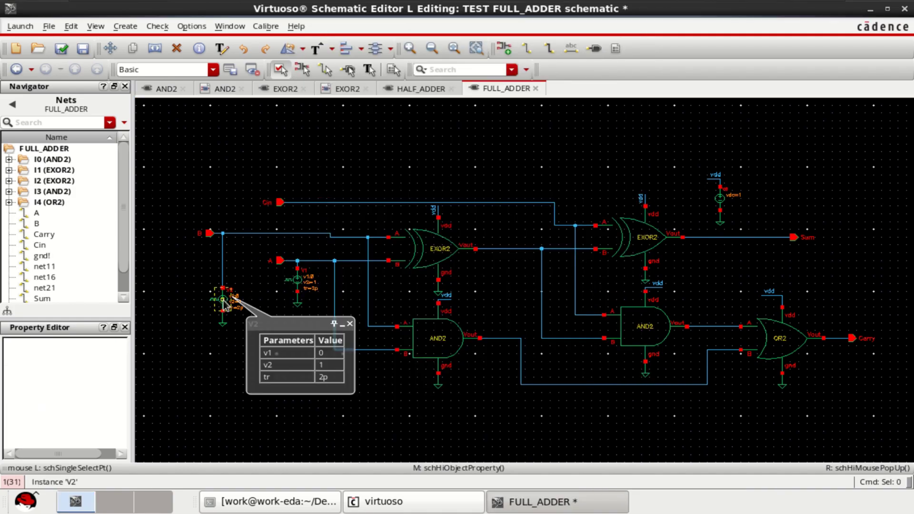
# Copy the input B vpulse source together with its ground to the empty area above the Cin wire.
pyautogui.moveTo(185, 274); pyautogui.dragTo(248, 347)
pyautogui.press('c')
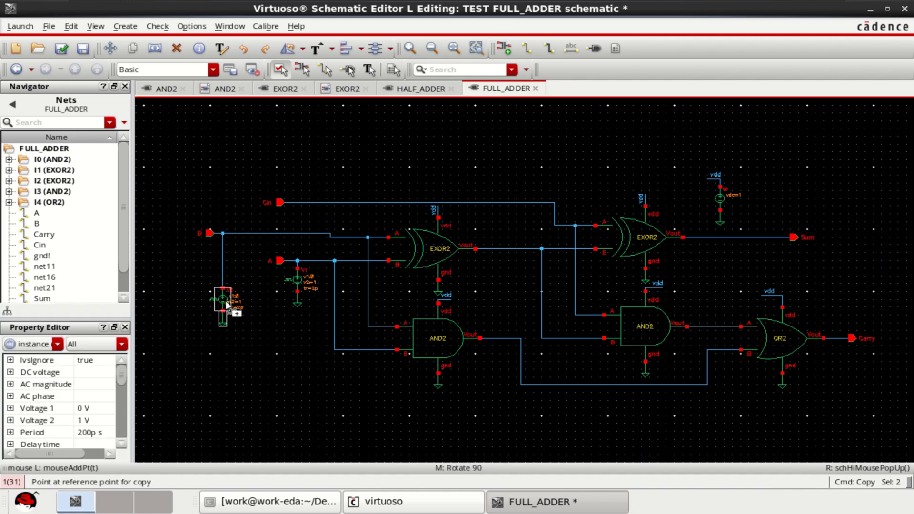
pyautogui.click(234, 297)
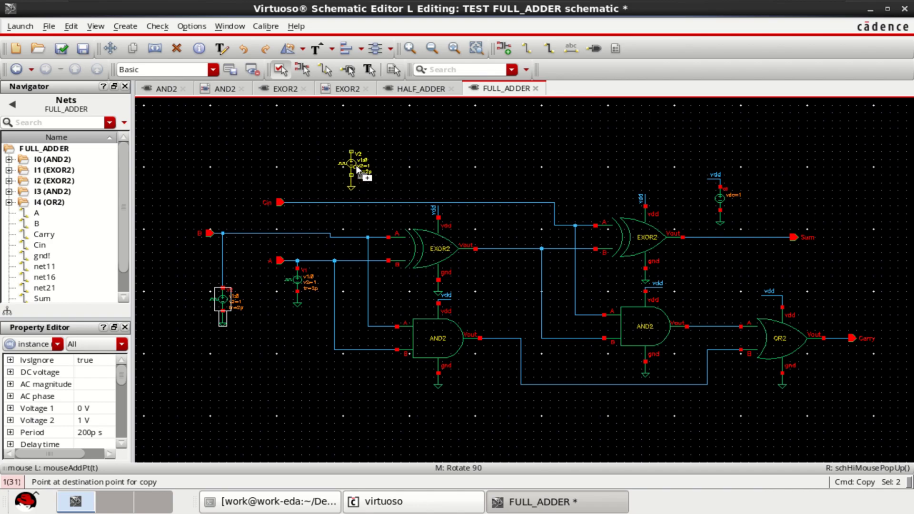
pyautogui.click(358, 170)
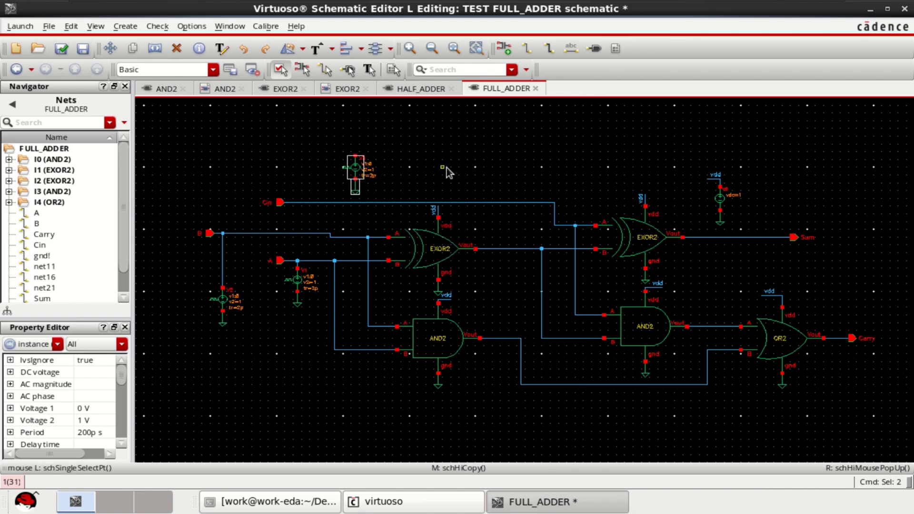
pyautogui.click(515, 164)
# Wire the upper terminal of the vpulse source above Cin around its side and down to the Cin wire.
pyautogui.click(526, 48)
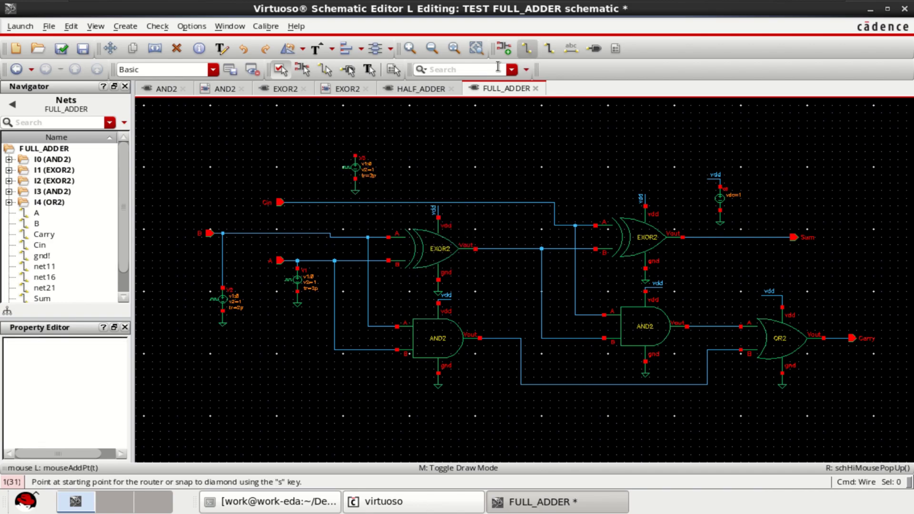
pyautogui.click(356, 156)
pyautogui.click(310, 152)
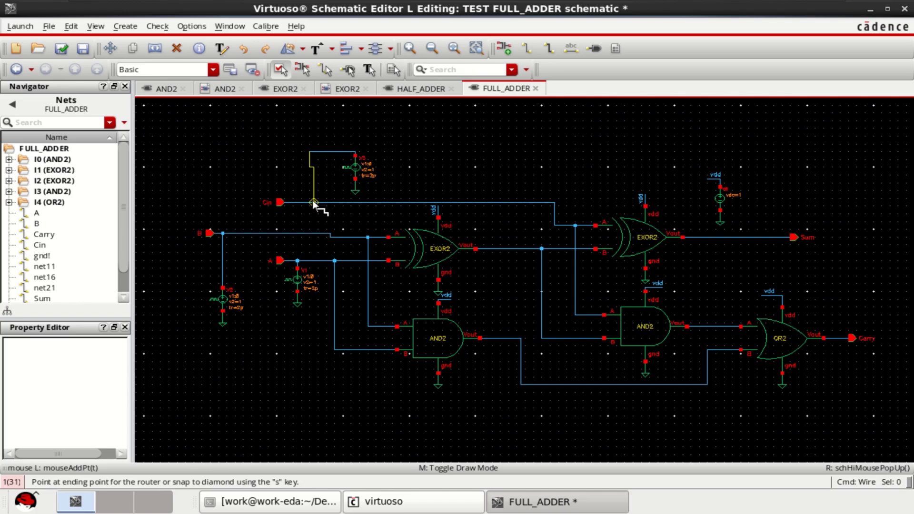
pyautogui.click(310, 202)
pyautogui.press('Escape')
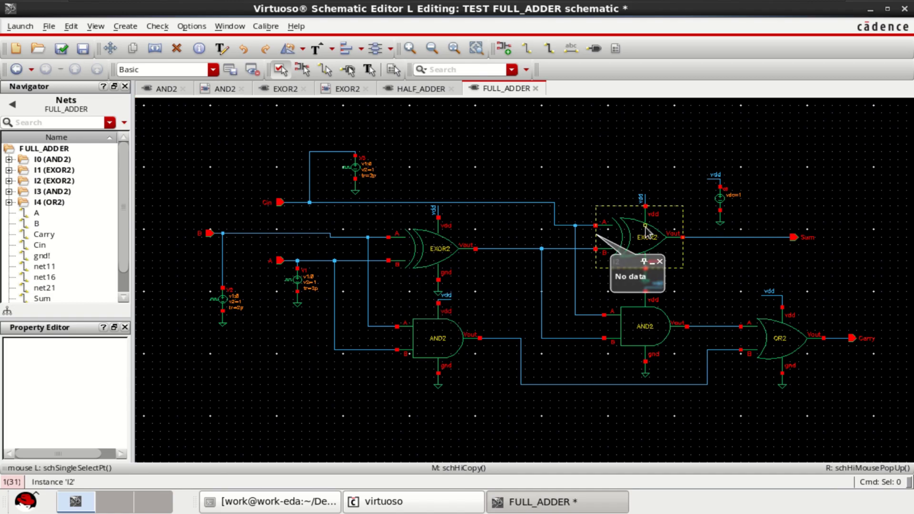
# Stretch the first EXOR2 and AND2 gates, together with the input pins and pulse sources, closer to the second gate pair.
pyautogui.moveTo(178, 115); pyautogui.dragTo(495, 456)
pyautogui.press('s')
pyautogui.click(437, 251)
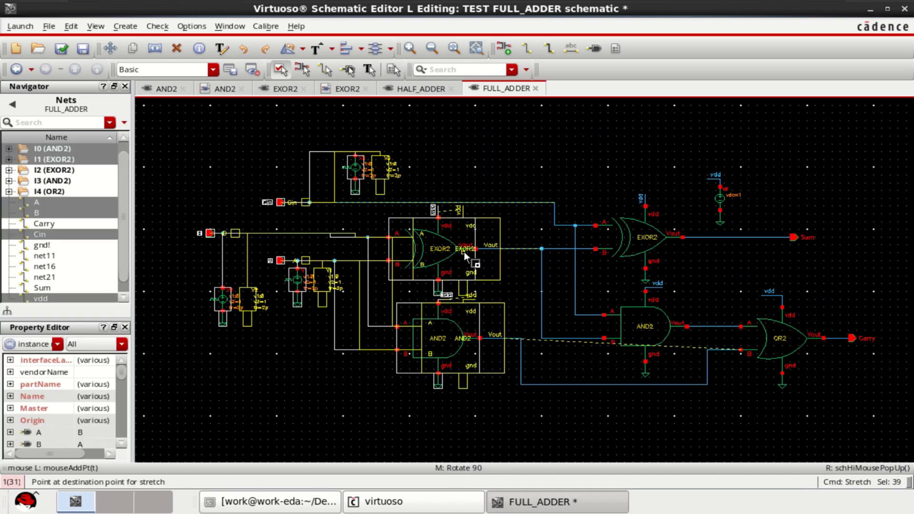
pyautogui.click(482, 252)
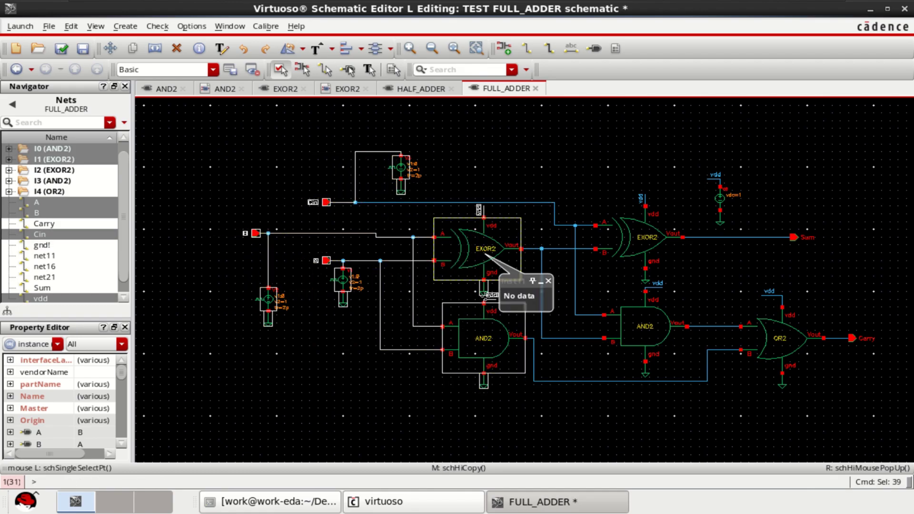
pyautogui.click(571, 413)
pyautogui.press('f')
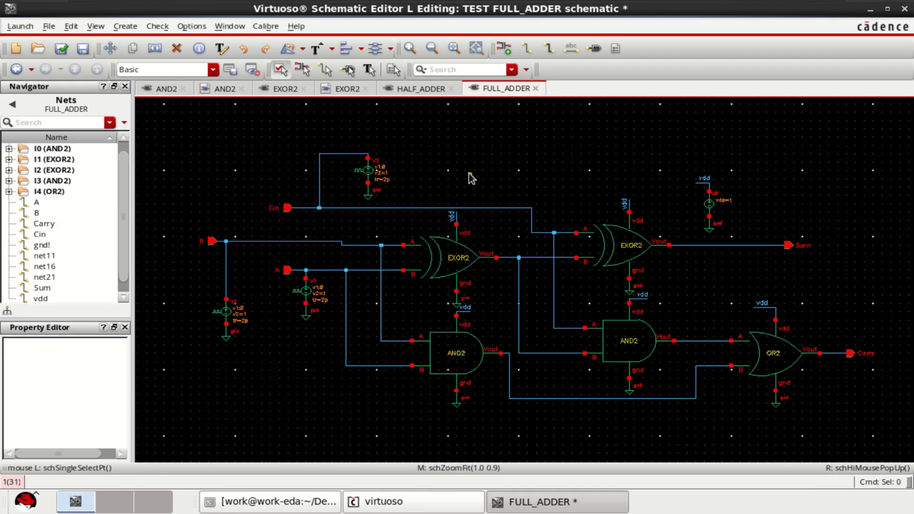
# Set the Cin vpulse source's pulse width to 200p s and its period to 400p s.
pyautogui.click(368, 171)
pyautogui.press('q')
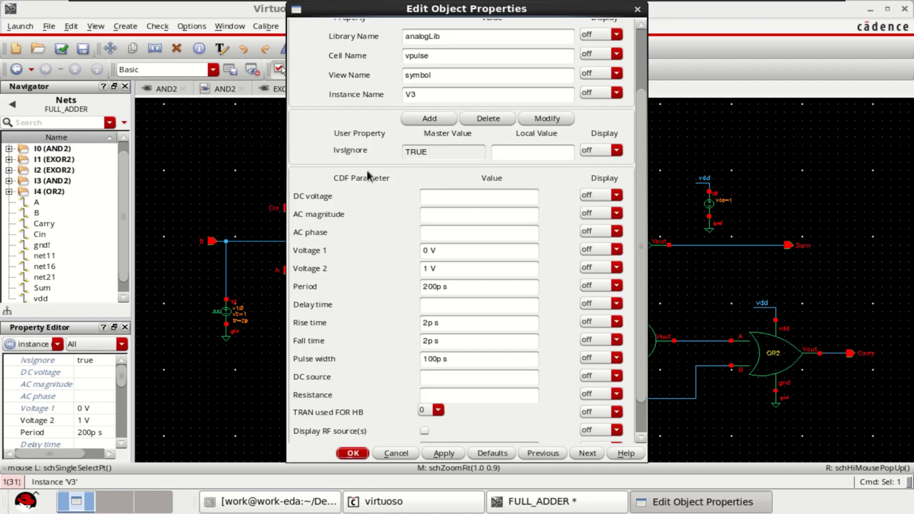
pyautogui.click(423, 359)
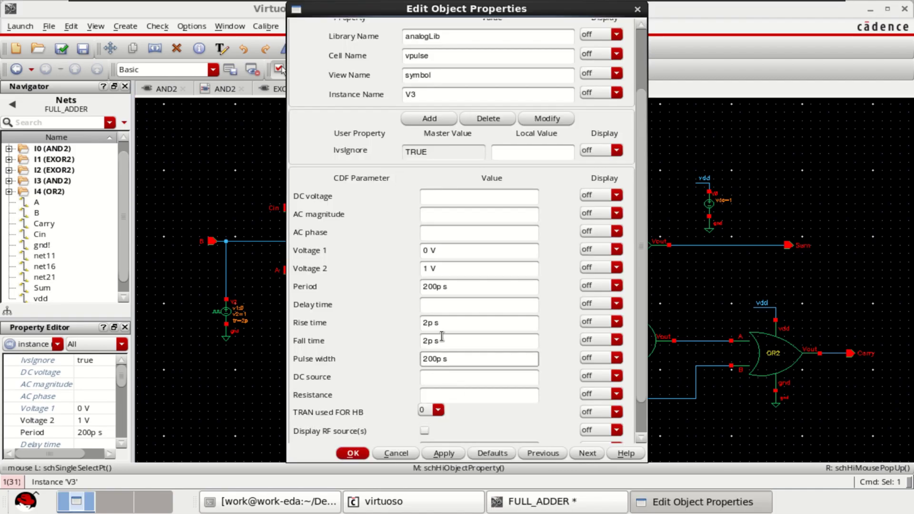
pyautogui.click(429, 286)
pyautogui.press('BackSpace')
pyautogui.write('4')
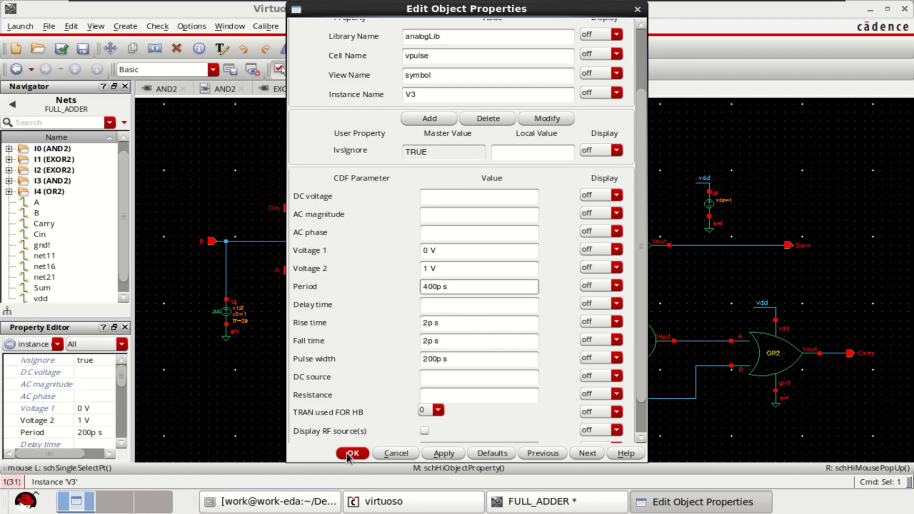
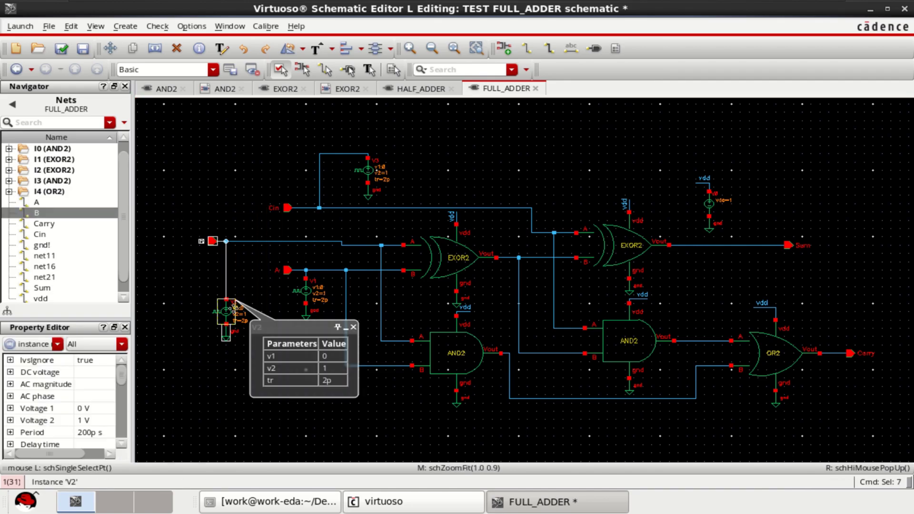
# Shift the input B pin with its vpulse source and ground slightly closer to the gates.
pyautogui.moveTo(231, 306); pyautogui.dragTo(258, 311)
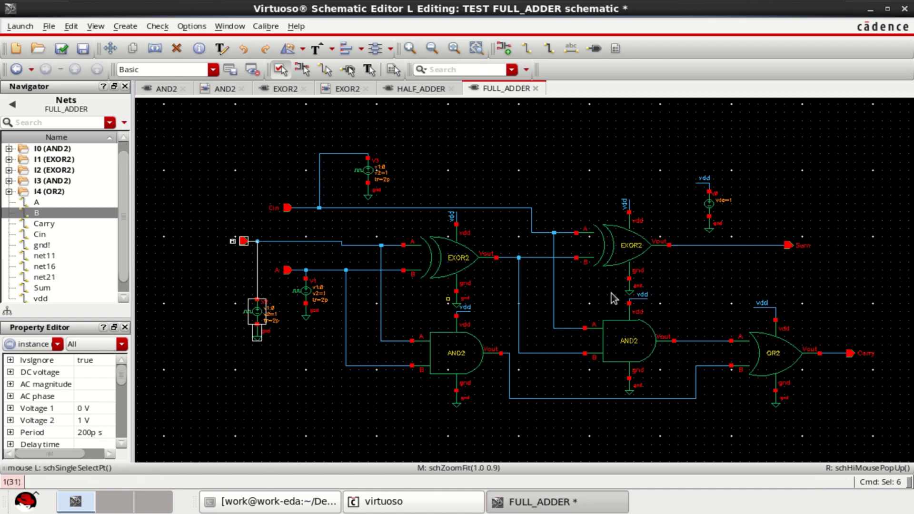
pyautogui.click(863, 234)
pyautogui.press('f')
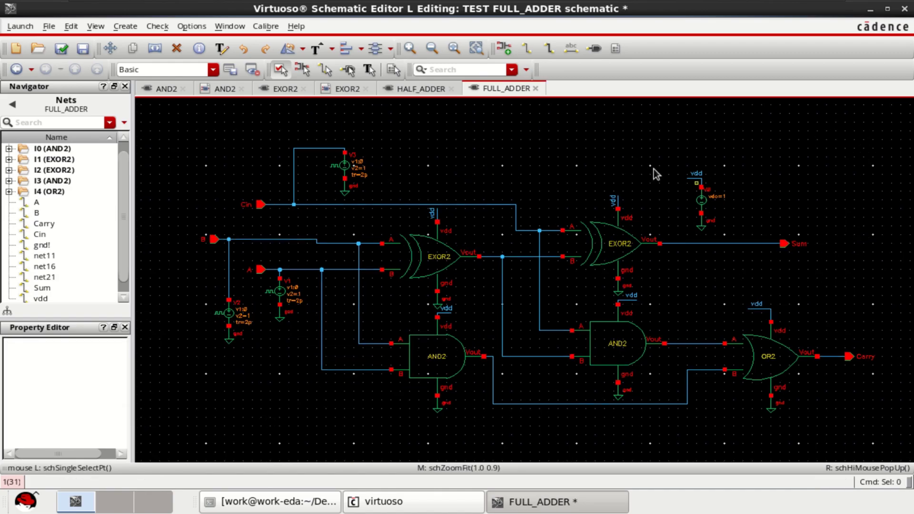
# Check and save the full adder schematic and launch ADE L for it.
pyautogui.click(61, 49)
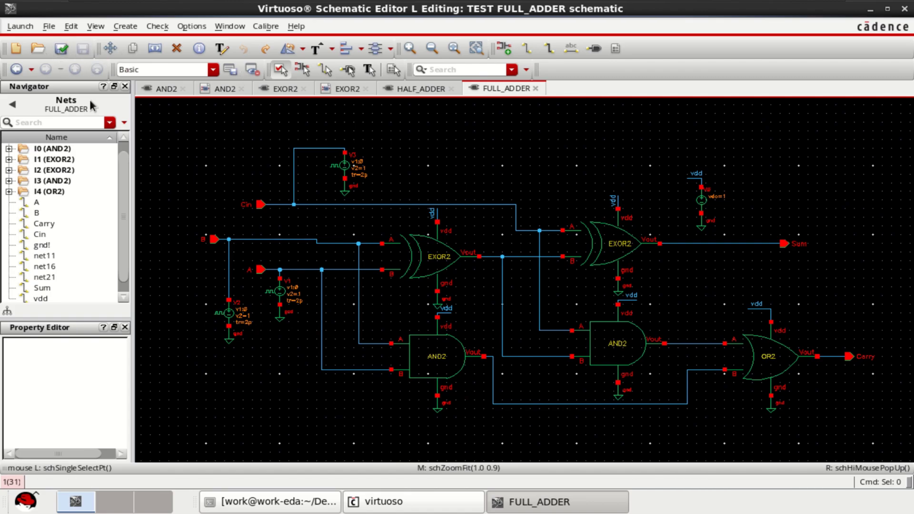
pyautogui.click(19, 26)
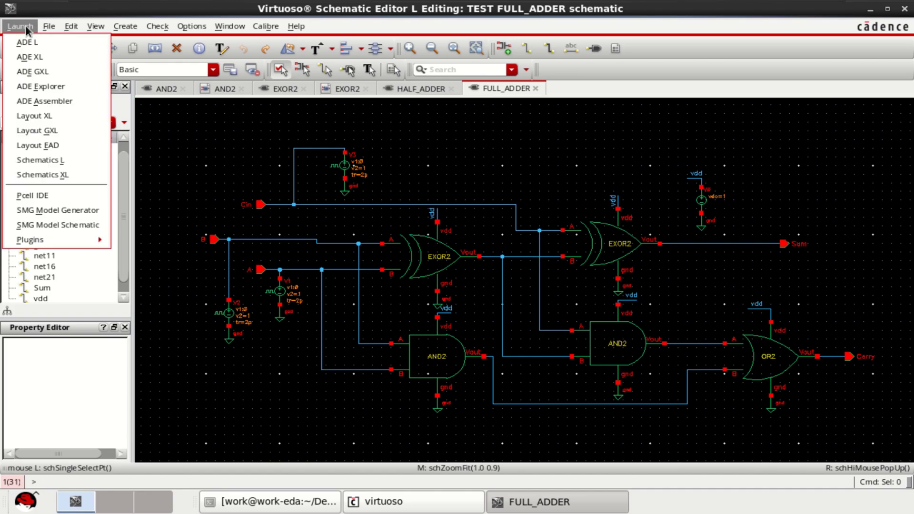
pyautogui.click(41, 42)
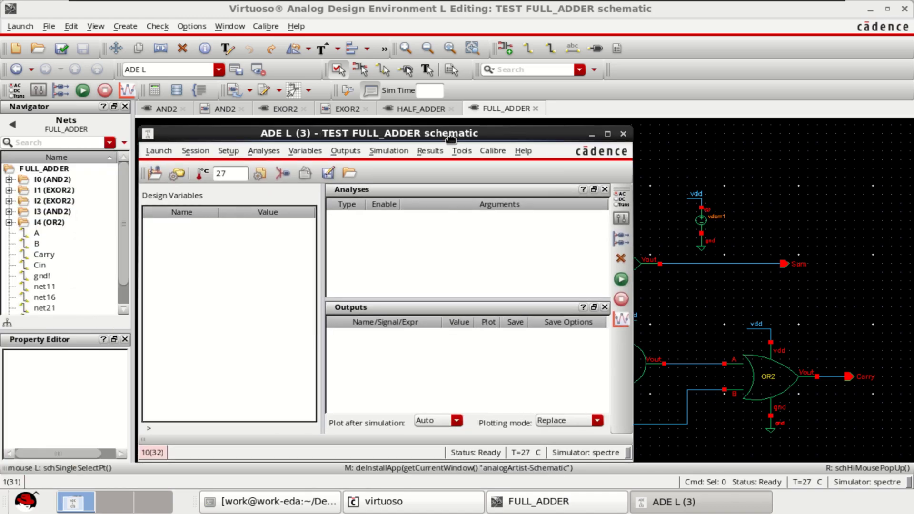
# Add nfet14nm.sp and pfet14nm.sp as global model files in the simulation's model library setup.
pyautogui.click(201, 148)
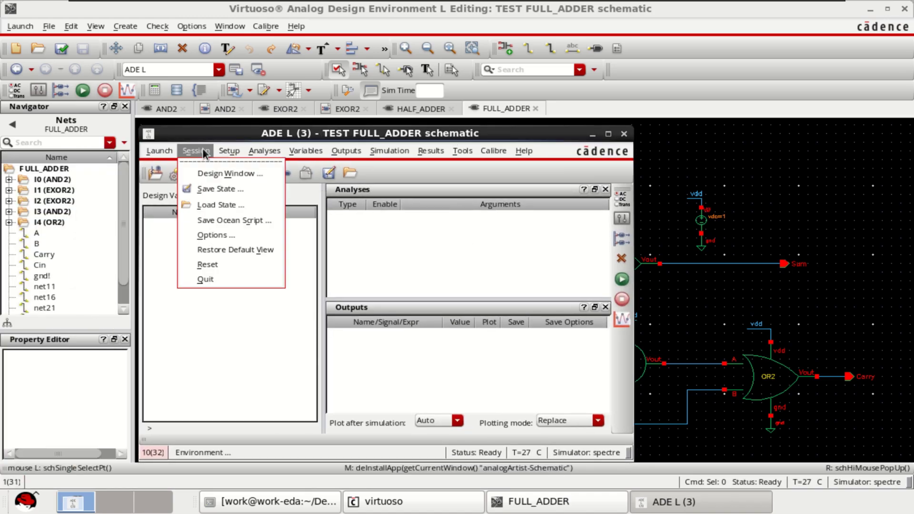
pyautogui.moveTo(227, 151)
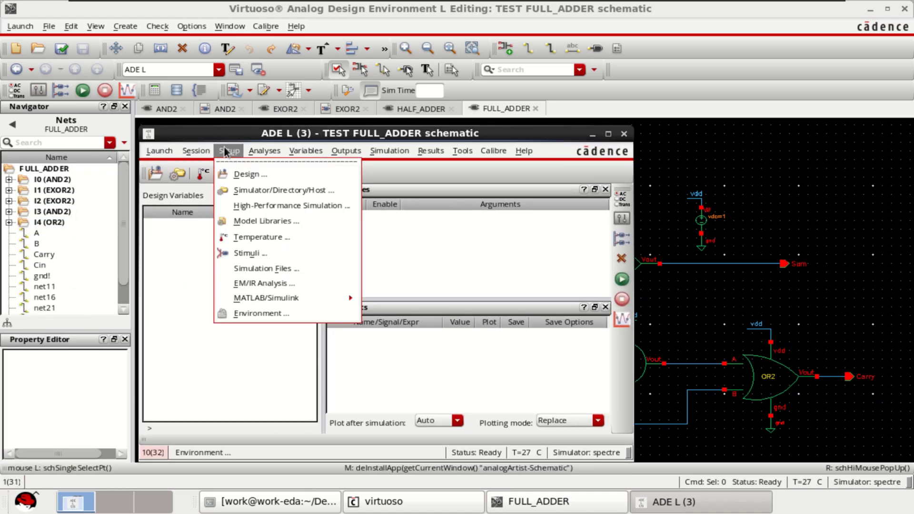
pyautogui.click(264, 222)
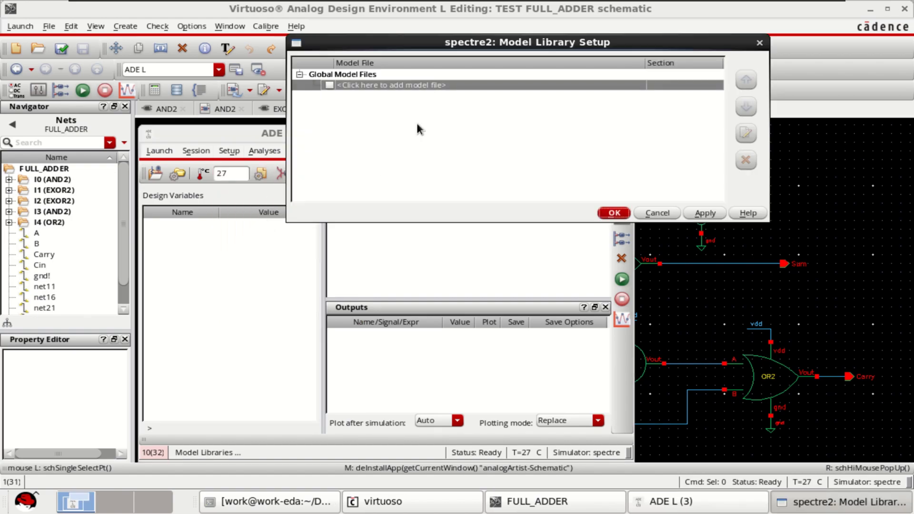
pyautogui.click(452, 85)
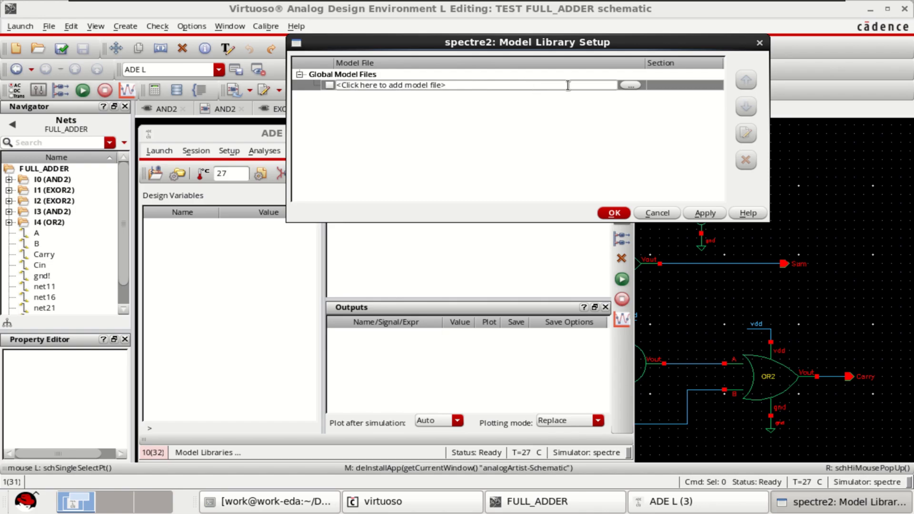
pyautogui.click(631, 84)
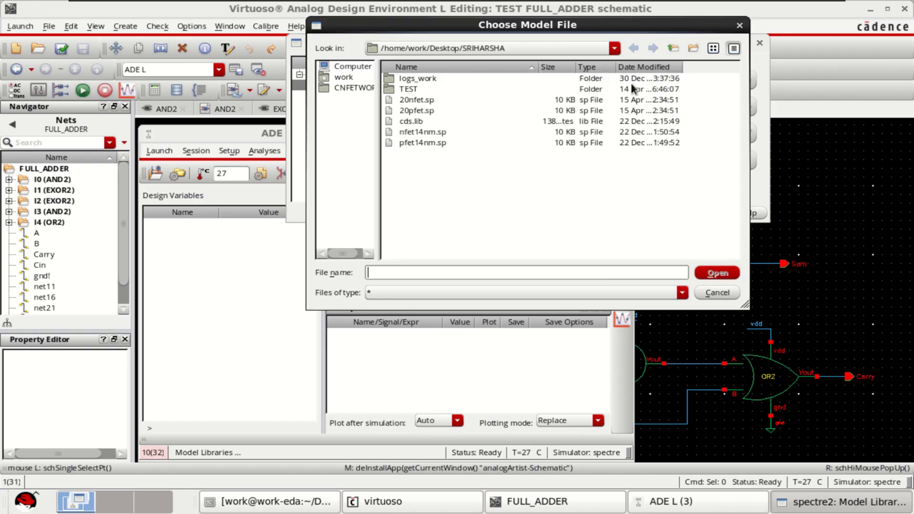
pyautogui.click(419, 134)
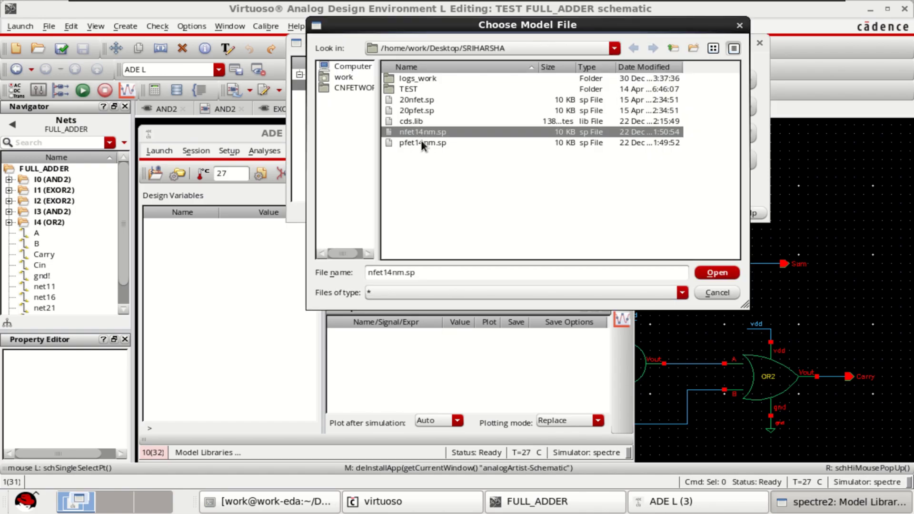
pyautogui.keyDown('ctrl'); pyautogui.click(421, 142); pyautogui.keyUp('ctrl')
pyautogui.click(720, 273)
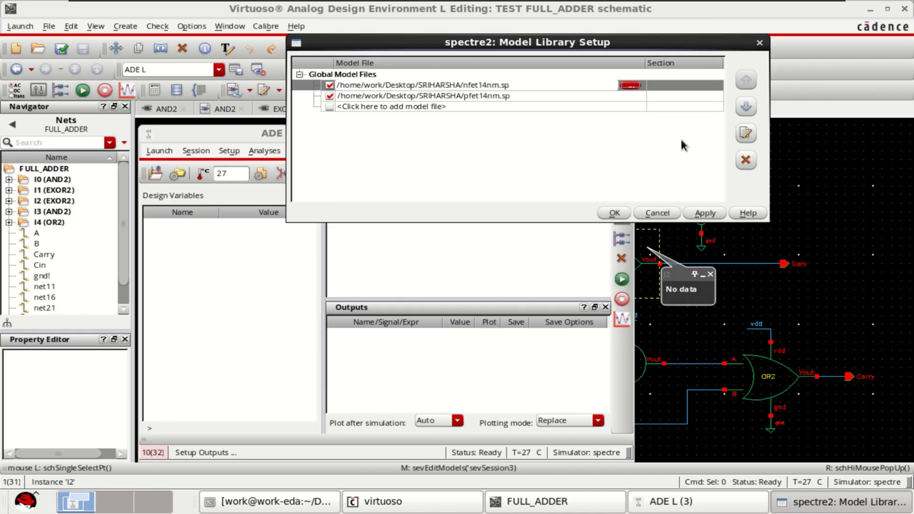
pyautogui.click(615, 213)
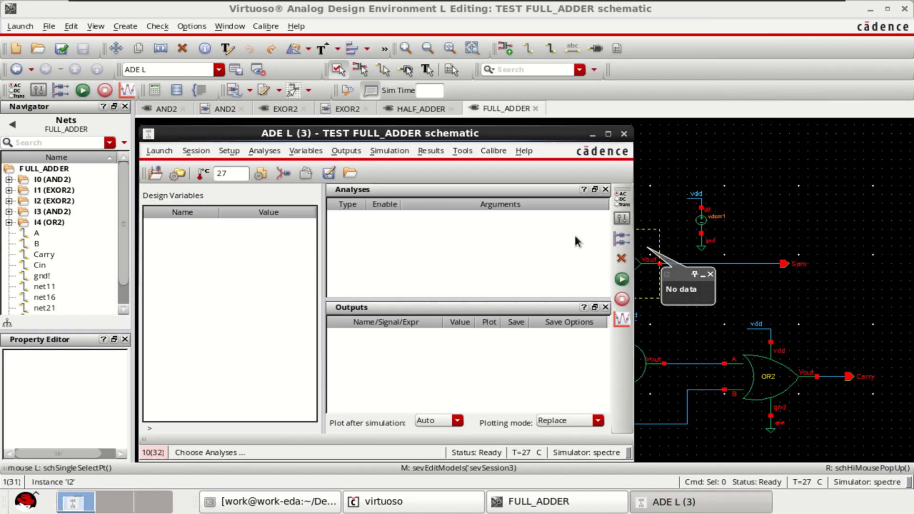
# Set up a transient analysis with a stop time of 600p and liberal accuracy defaults.
pyautogui.rightClick(444, 241)
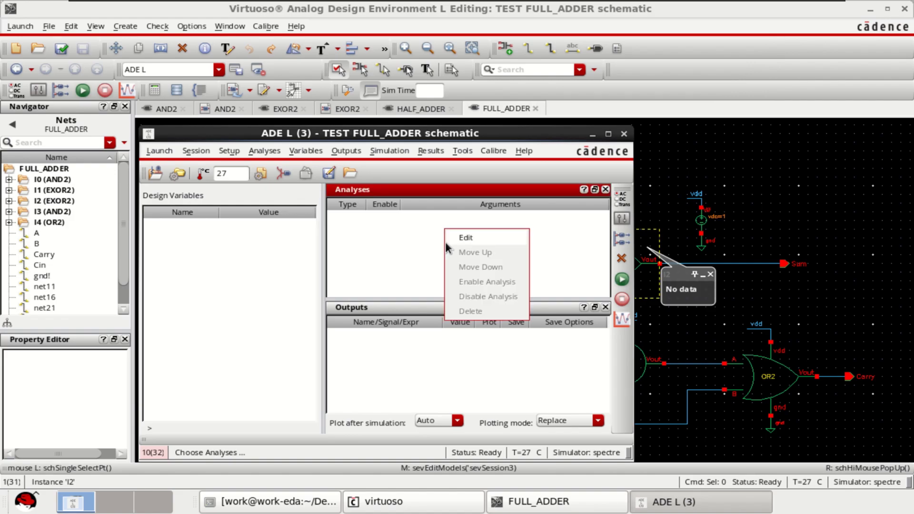
pyautogui.click(484, 239)
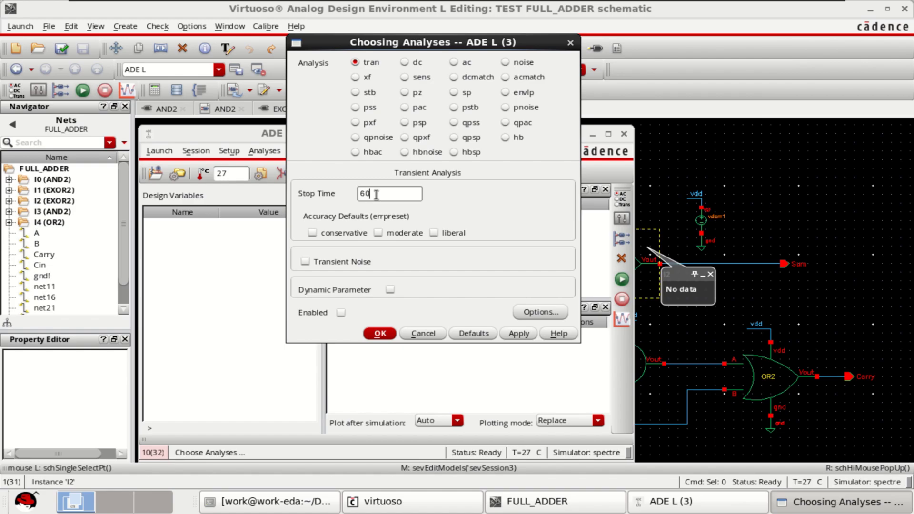
pyautogui.click(433, 234)
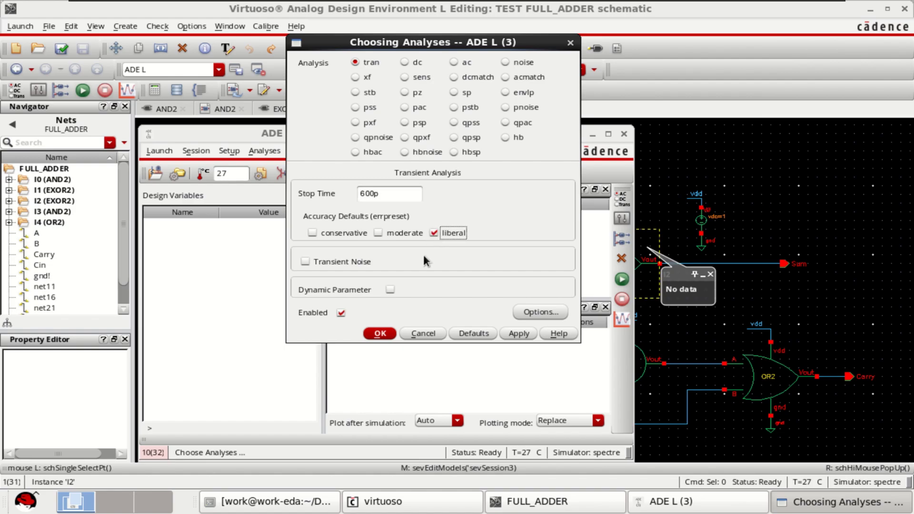
pyautogui.click(379, 334)
# Add the A, B, Cin, Sum and Carry nets from the schematic as plotted outputs.
pyautogui.rightClick(445, 359)
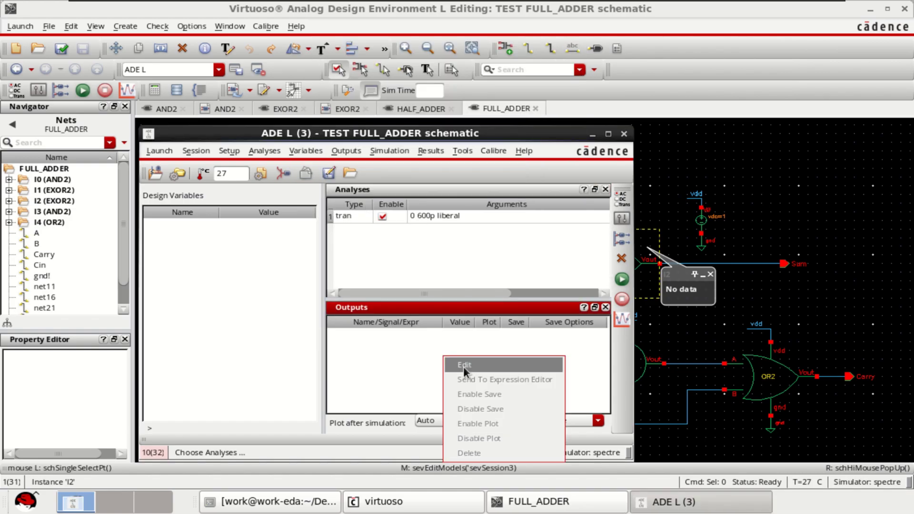
pyautogui.click(464, 365)
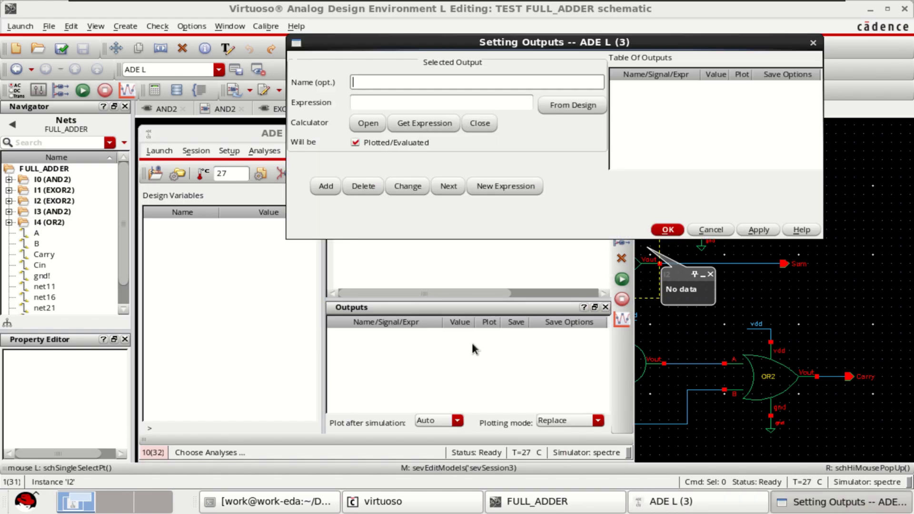
pyautogui.click(576, 105)
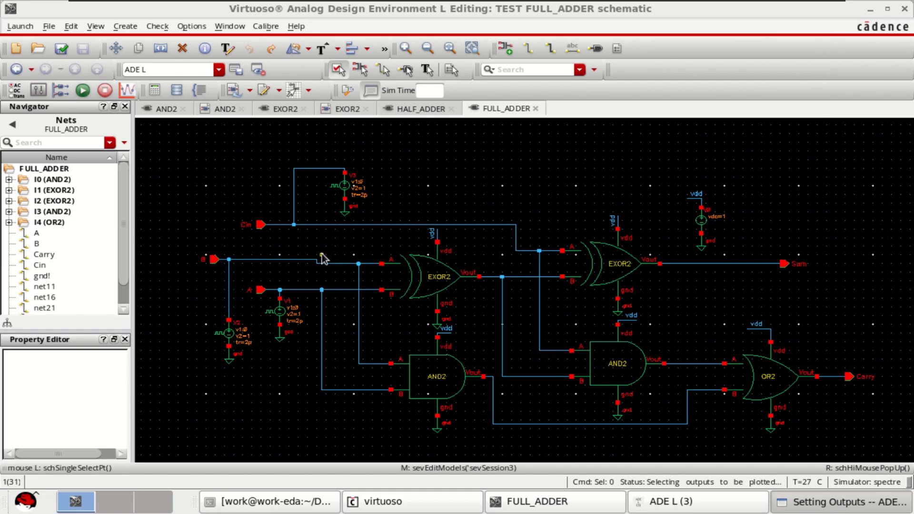
pyautogui.click(286, 290)
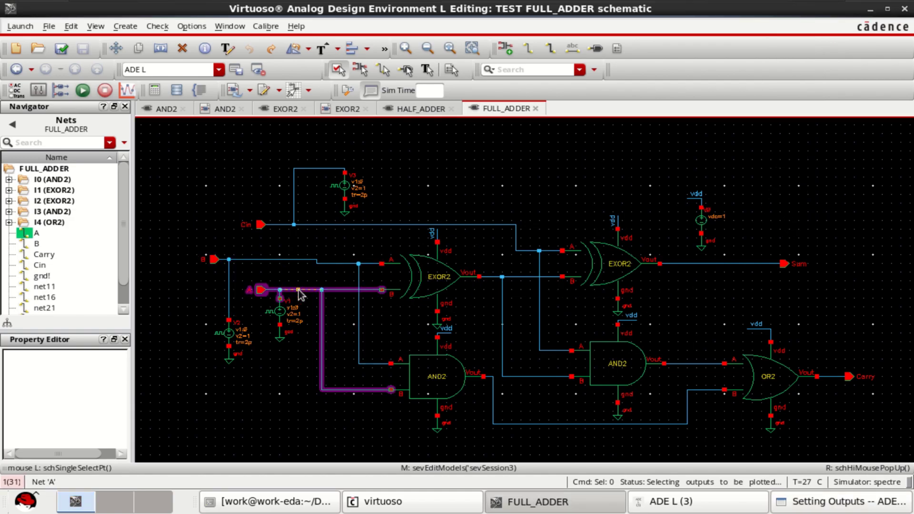
pyautogui.click(276, 262)
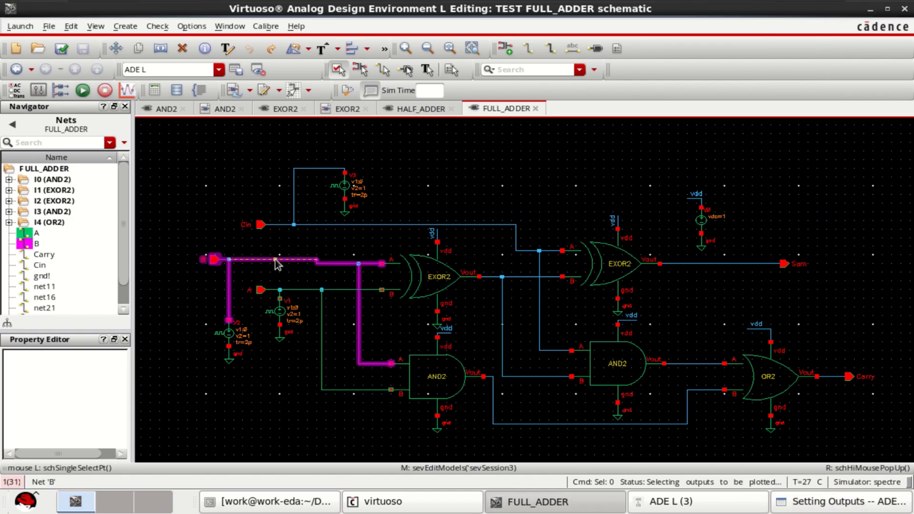
pyautogui.click(314, 227)
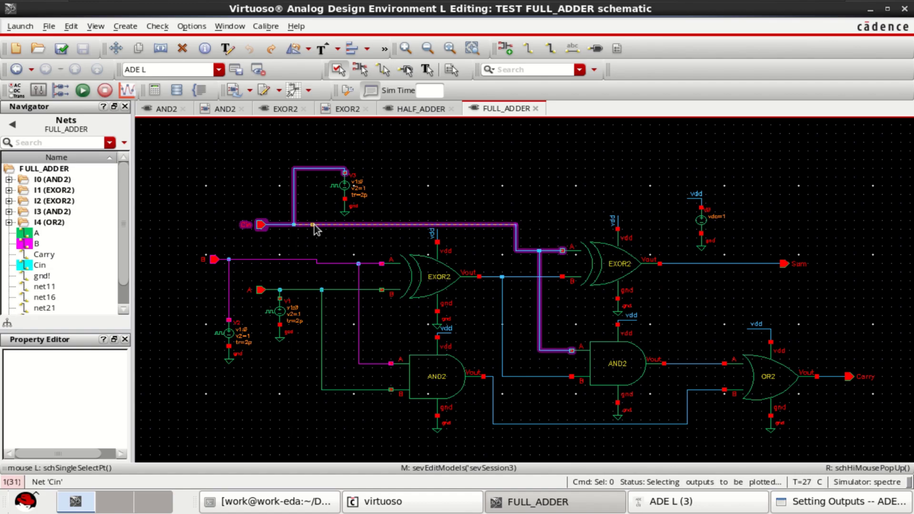
pyautogui.click(753, 264)
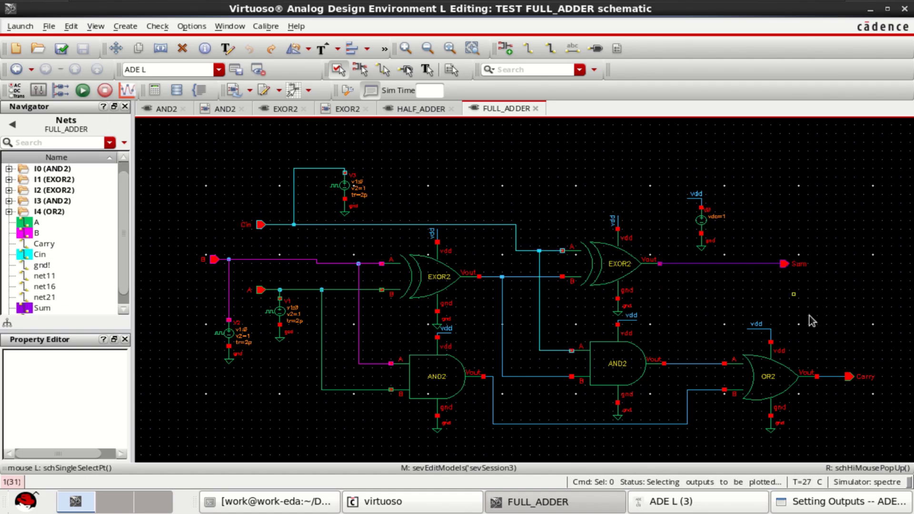
pyautogui.click(831, 378)
pyautogui.press('Escape')
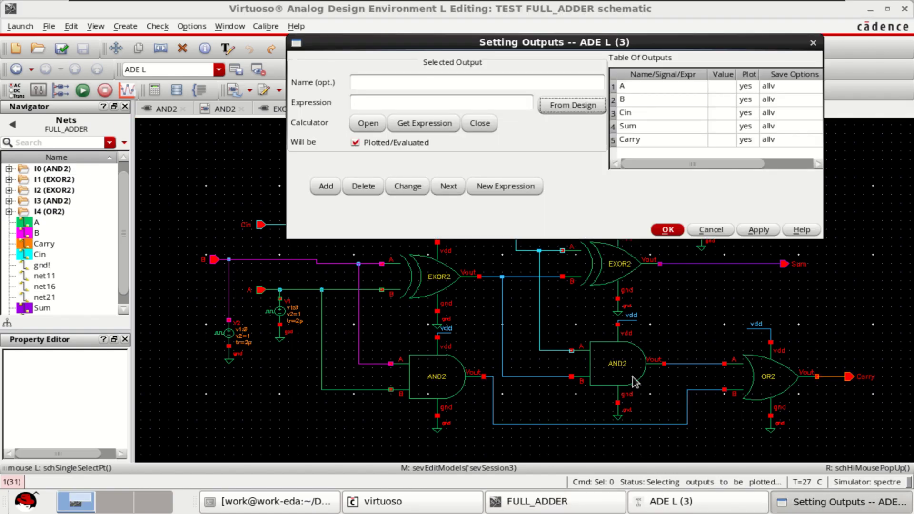
pyautogui.click(667, 230)
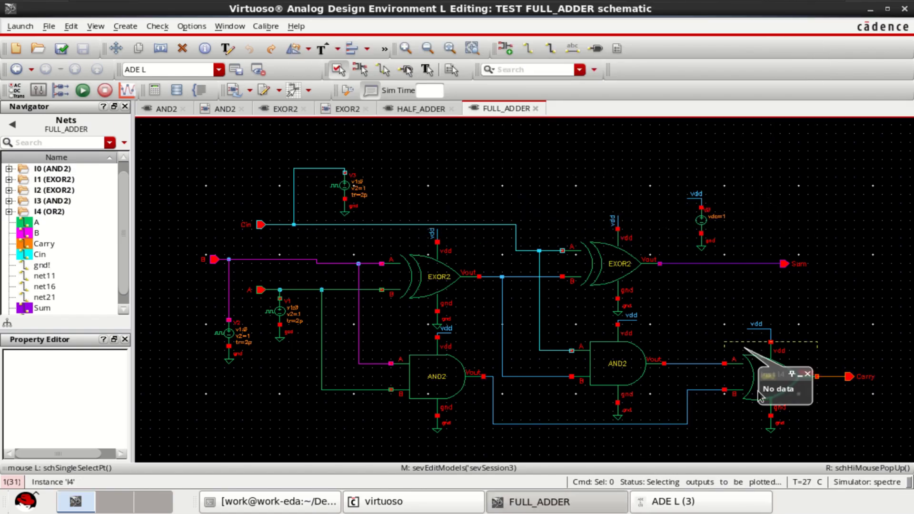
# Return to the ADE L window and run the transient simulation to plot the full adder's waveforms.
pyautogui.click(727, 493)
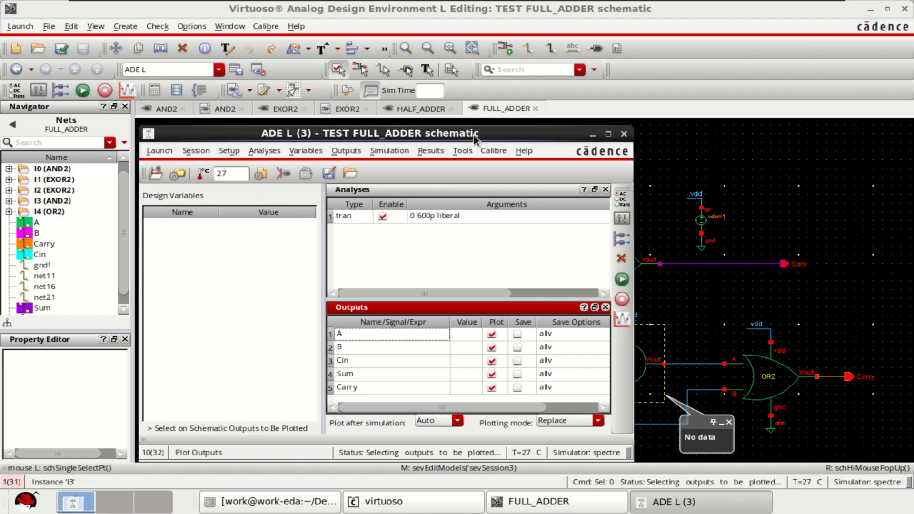
pyautogui.moveTo(473, 135); pyautogui.dragTo(480, 92)
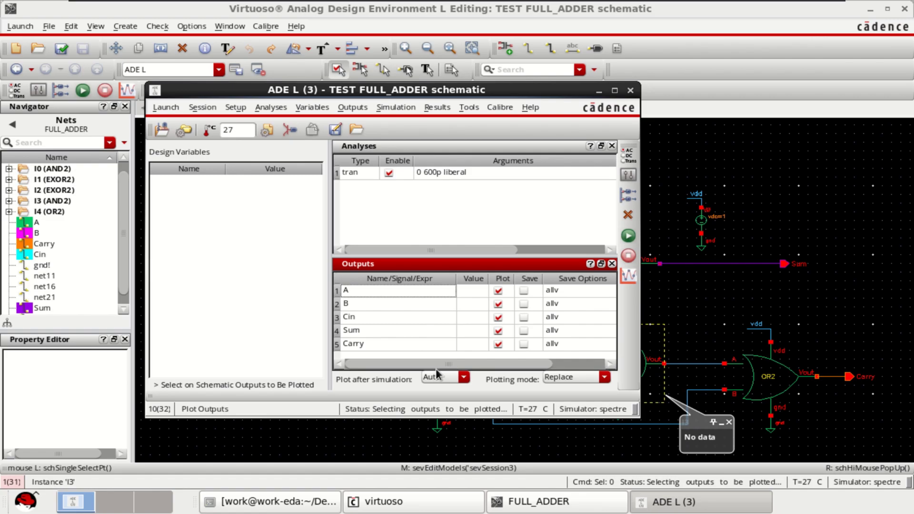
pyautogui.click(627, 238)
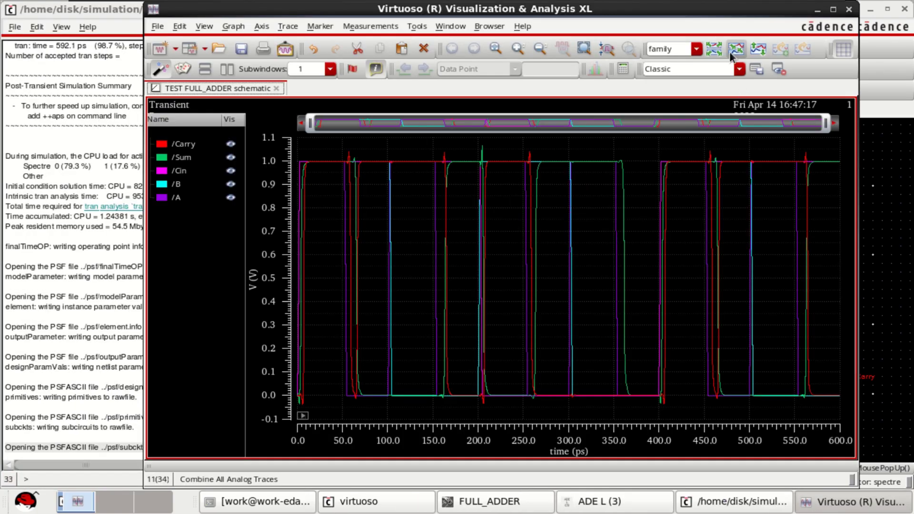
# Split the transient traces into separate strips in a maximized waveform window and highlight Cin, B, A, Sum and Carry.
pyautogui.click(714, 50)
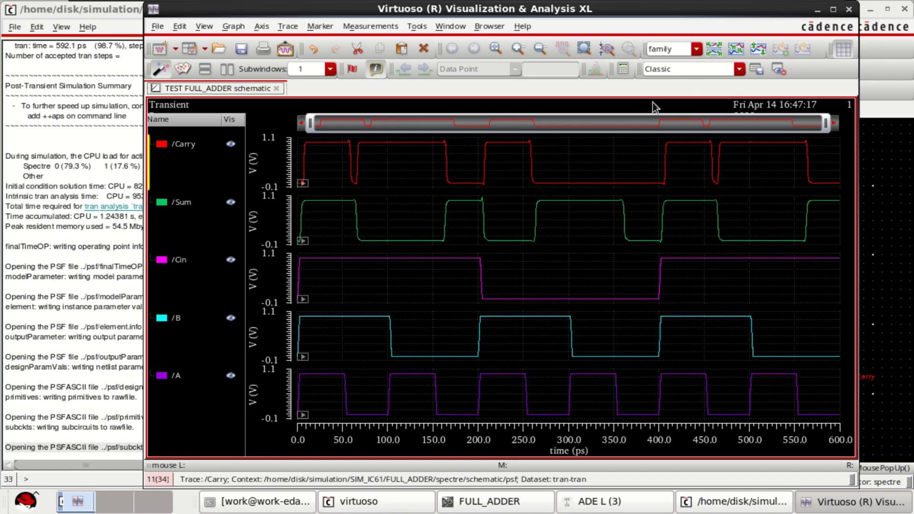
pyautogui.click(834, 9)
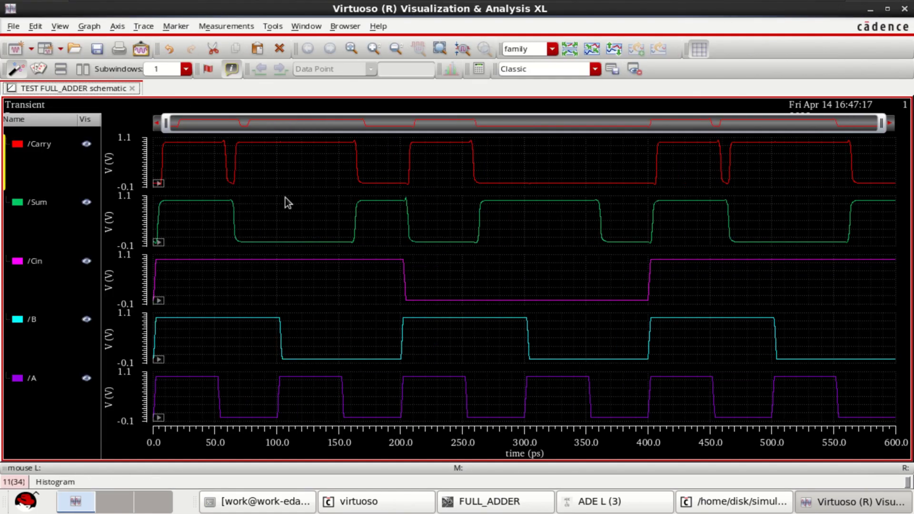
pyautogui.click(24, 263)
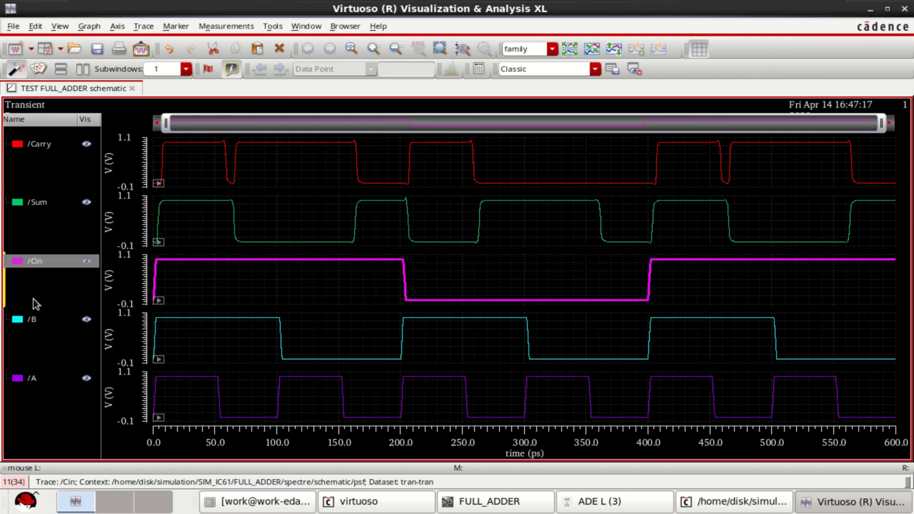
pyautogui.keyDown('ctrl'); pyautogui.click(29, 320); pyautogui.keyUp('ctrl')
pyautogui.keyDown('ctrl'); pyautogui.click(30, 379); pyautogui.keyUp('ctrl')
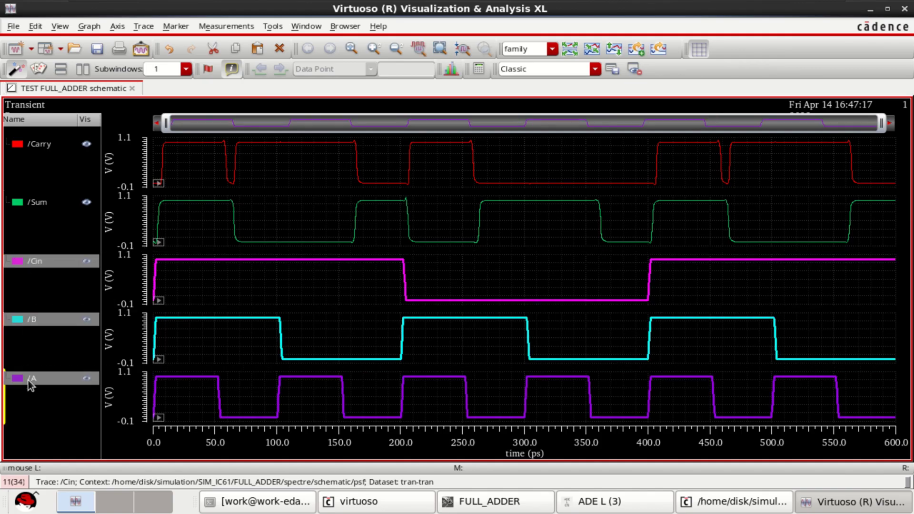
pyautogui.keyDown('ctrl'); pyautogui.click(34, 204); pyautogui.keyUp('ctrl')
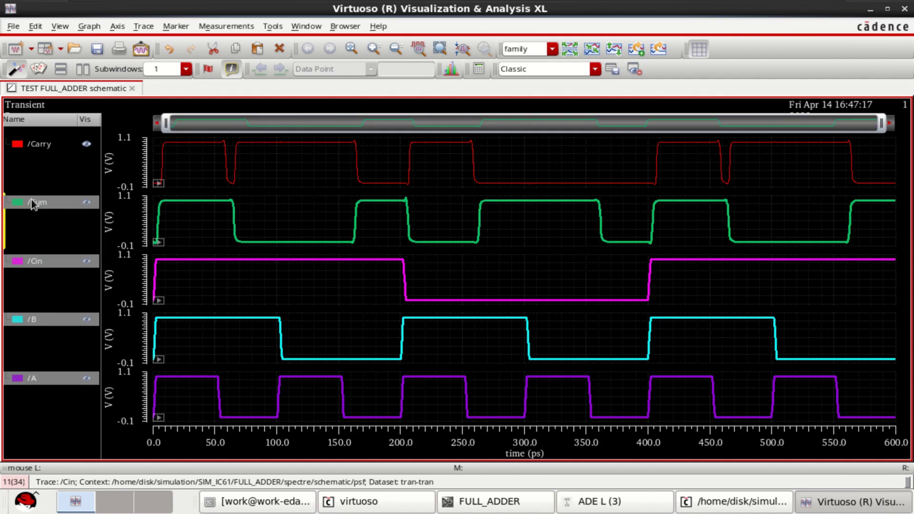
pyautogui.keyDown('ctrl'); pyautogui.click(45, 148); pyautogui.keyUp('ctrl')
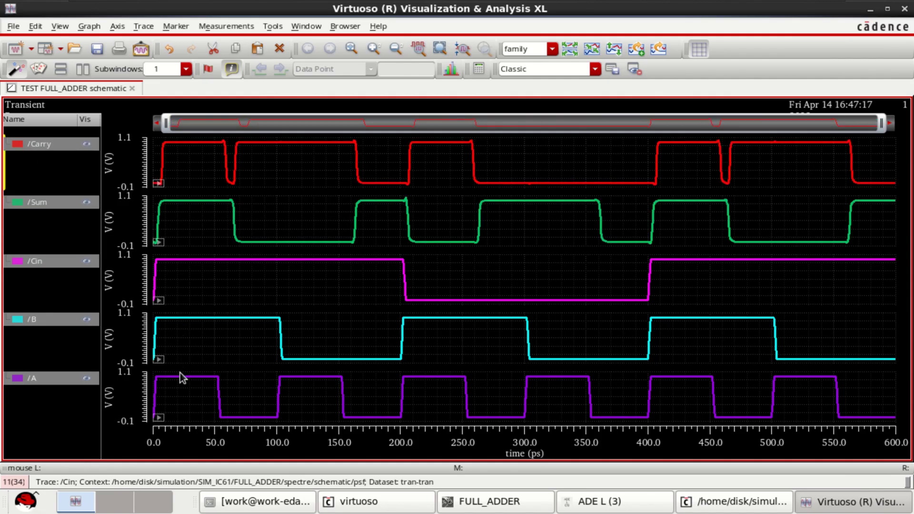
# Place a vertical marker across all traces and move it to about 112.7 ps to read the signal levels.
pyautogui.click(228, 296)
pyautogui.press('v')
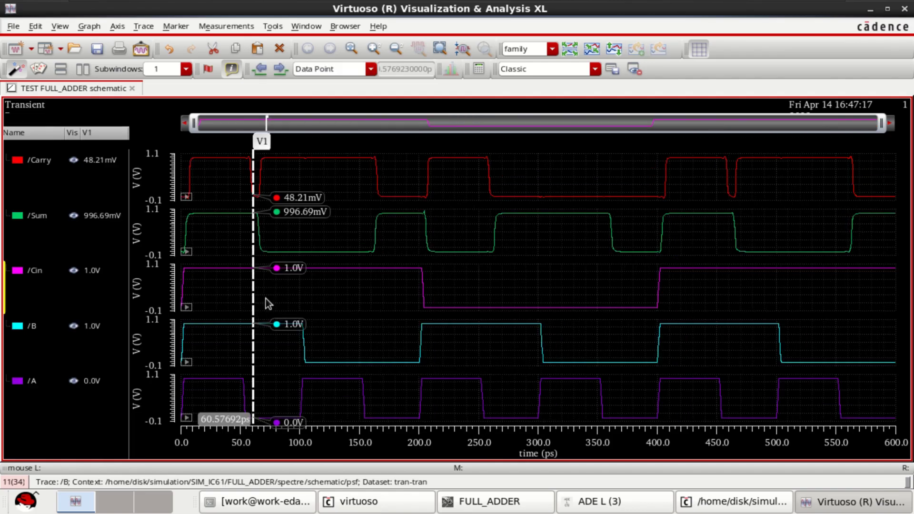
pyautogui.moveTo(253, 299)
pyautogui.mouseDown()
pyautogui.moveTo(218, 300)
pyautogui.moveTo(655, 333)
pyautogui.moveTo(767, 353)
pyautogui.moveTo(578, 375)
pyautogui.moveTo(316, 368)
pyautogui.mouseUp()
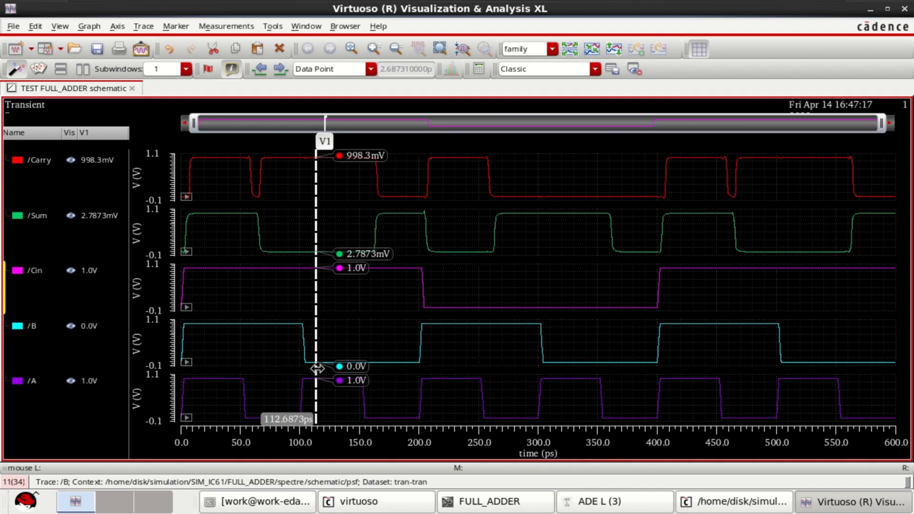
# Place a horizontal marker on the Carry trace, shift it to about 520 mV, and delete it.
pyautogui.click(212, 185)
pyautogui.press('h')
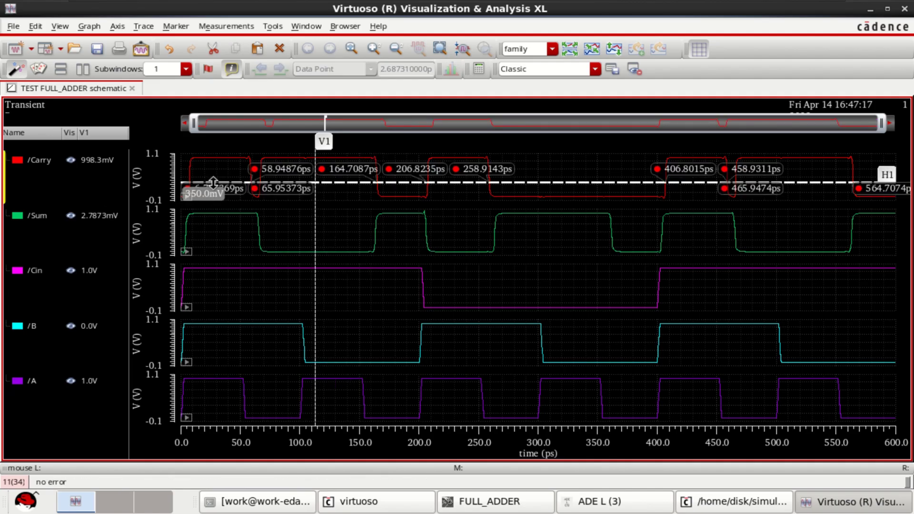
pyautogui.moveTo(509, 181)
pyautogui.mouseDown()
pyautogui.moveTo(508, 216)
pyautogui.moveTo(506, 176)
pyautogui.mouseUp()
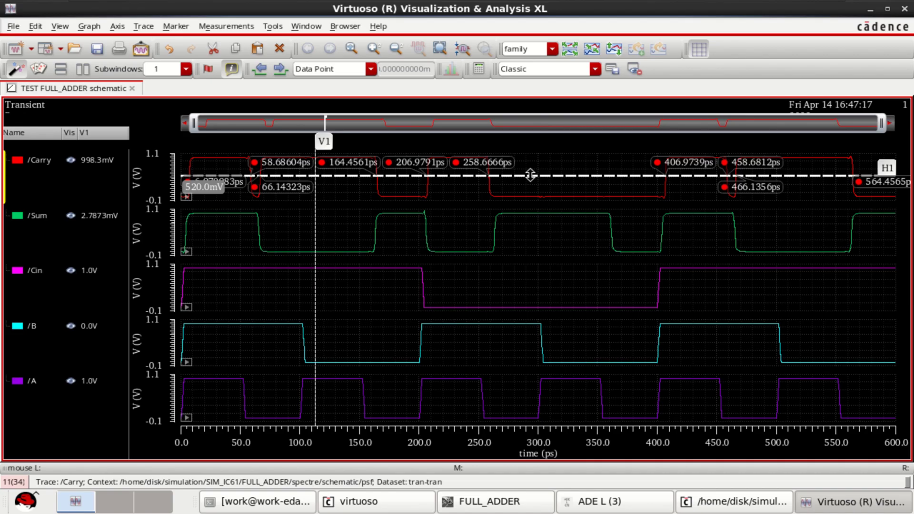
pyautogui.rightClick(529, 175)
pyautogui.click(561, 254)
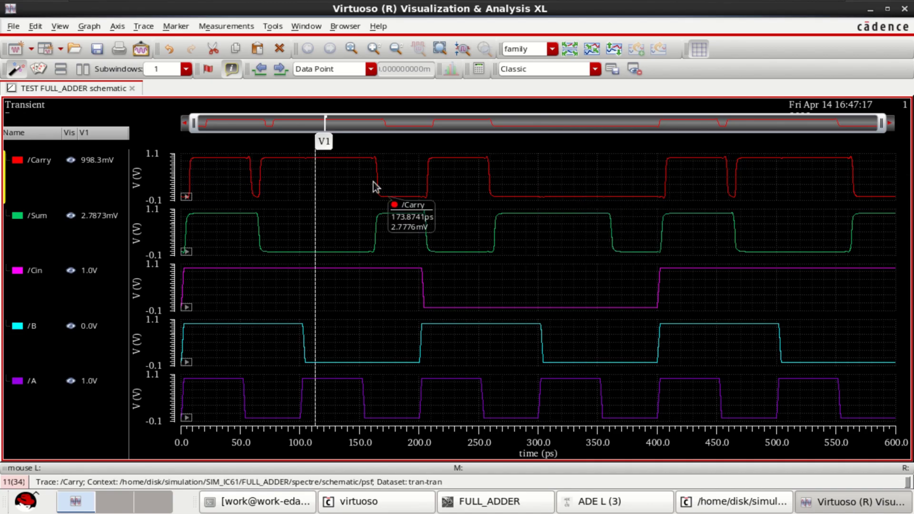
# Delete the vertical marker from the waveform graph.
pyautogui.rightClick(324, 142)
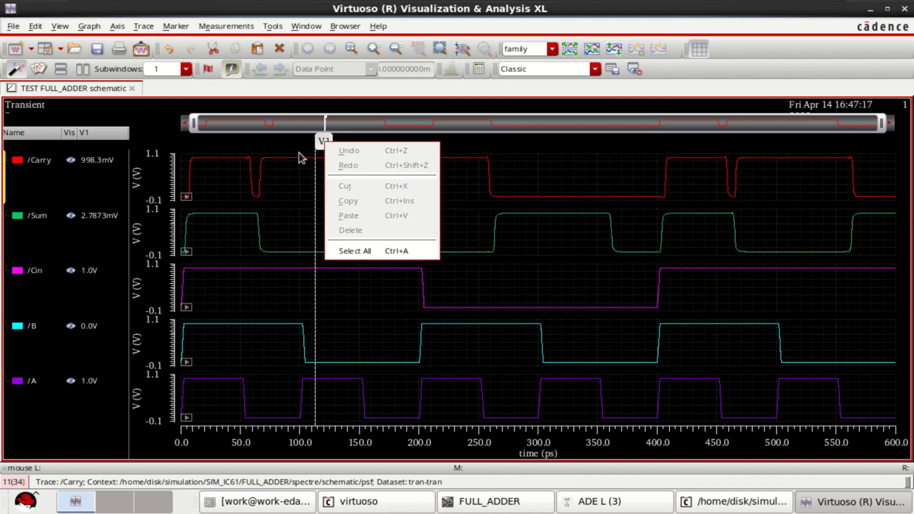
pyautogui.click(322, 142)
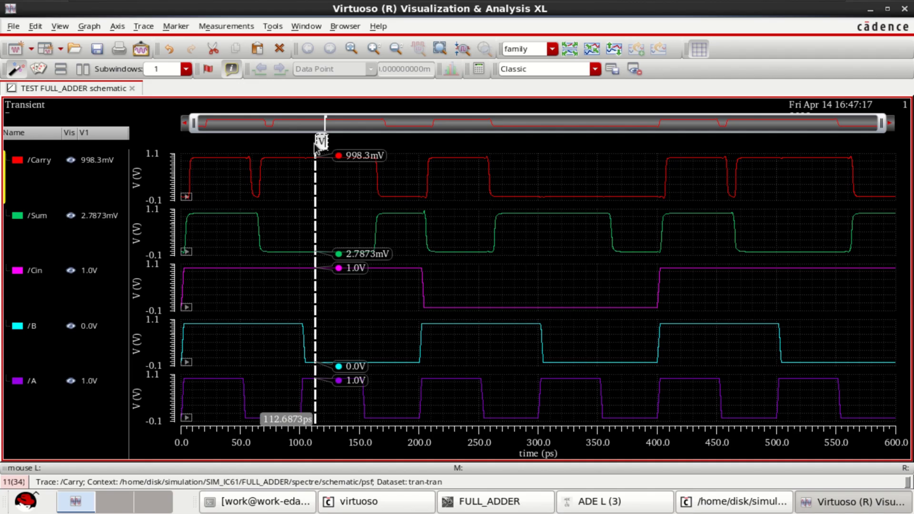
pyautogui.moveTo(315, 162); pyautogui.dragTo(313, 165)
pyautogui.rightClick(313, 168)
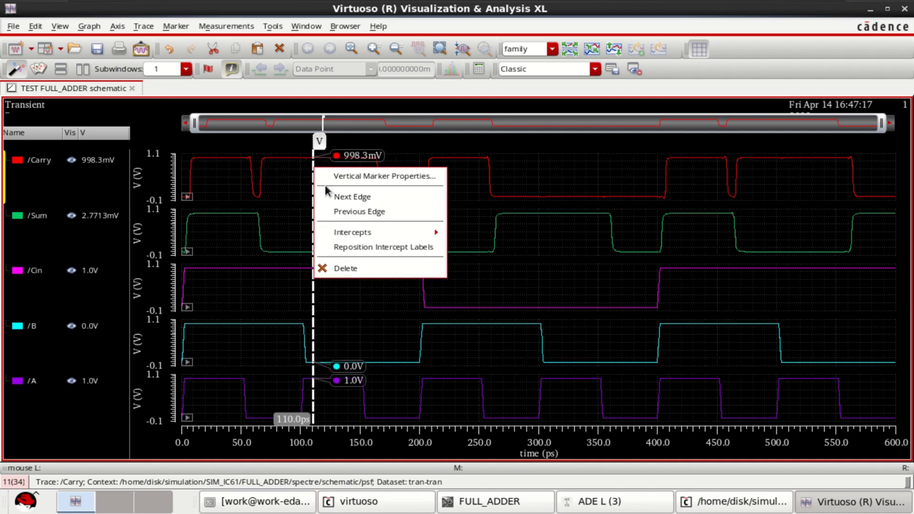
pyautogui.click(345, 269)
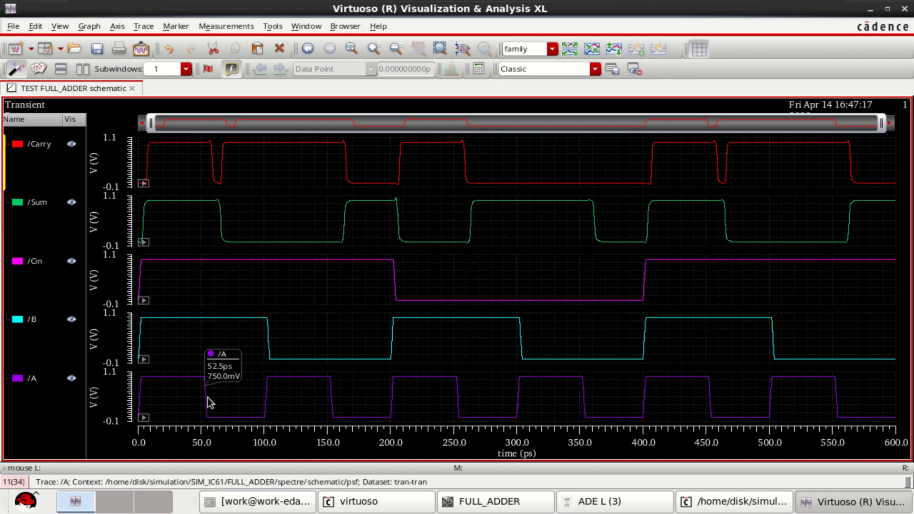
# Delete the Carry, Cin and B traces and combine the remaining Sum and A traces in one strip.
pyautogui.click(42, 149)
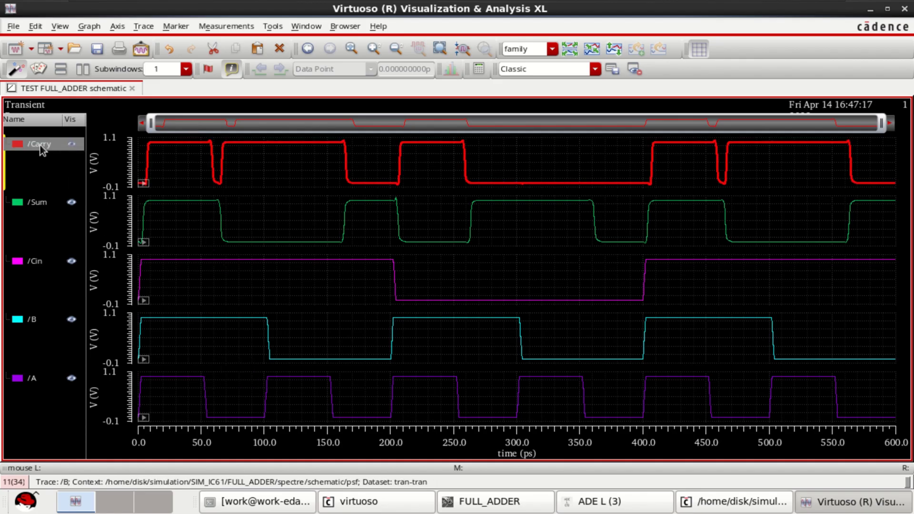
pyautogui.rightClick(42, 149)
pyautogui.click(84, 157)
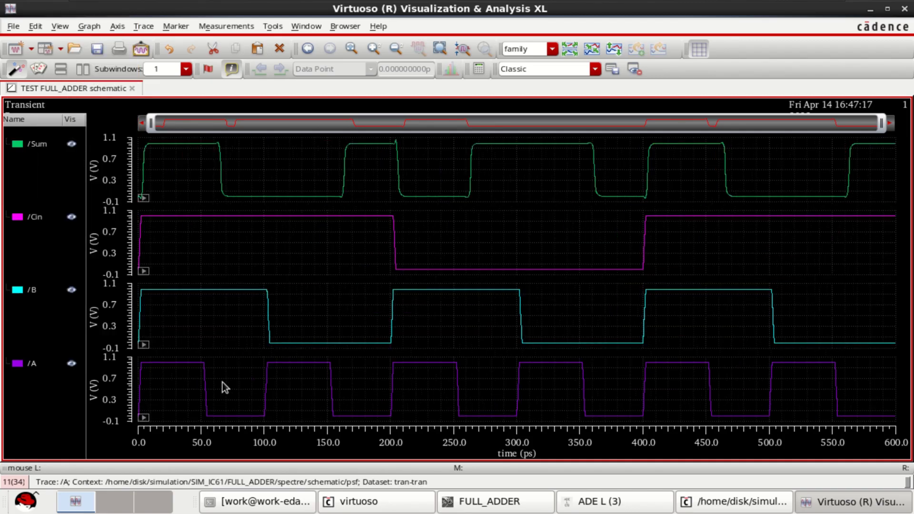
pyautogui.click(27, 218)
pyautogui.rightClick(27, 217)
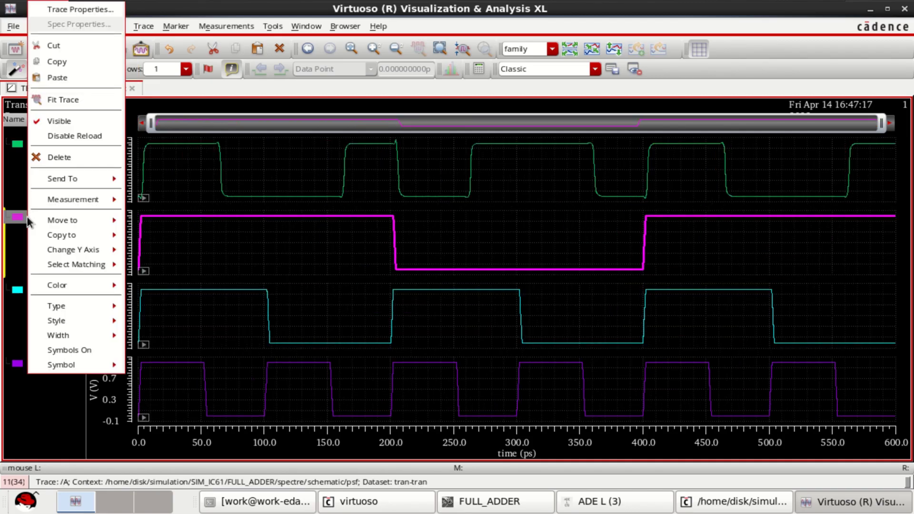
pyautogui.click(67, 165)
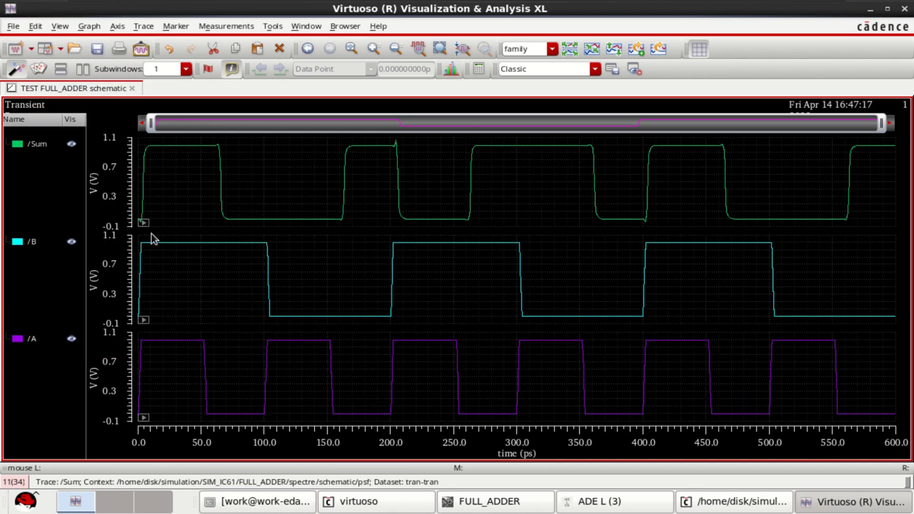
pyautogui.click(32, 243)
pyautogui.rightClick(32, 243)
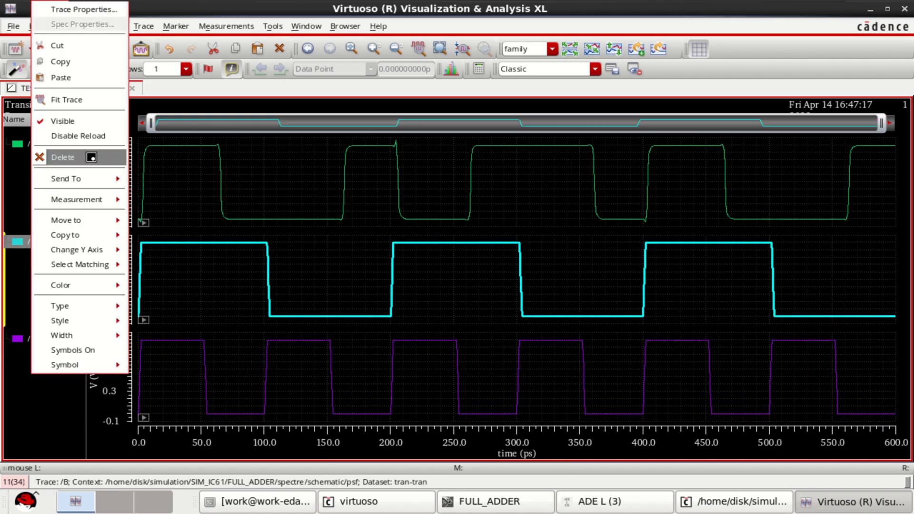
pyautogui.click(86, 158)
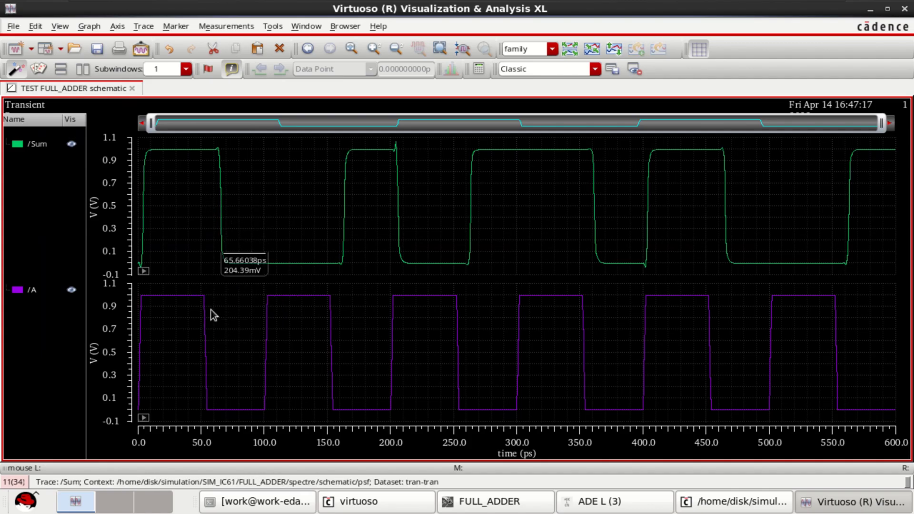
pyautogui.click(570, 49)
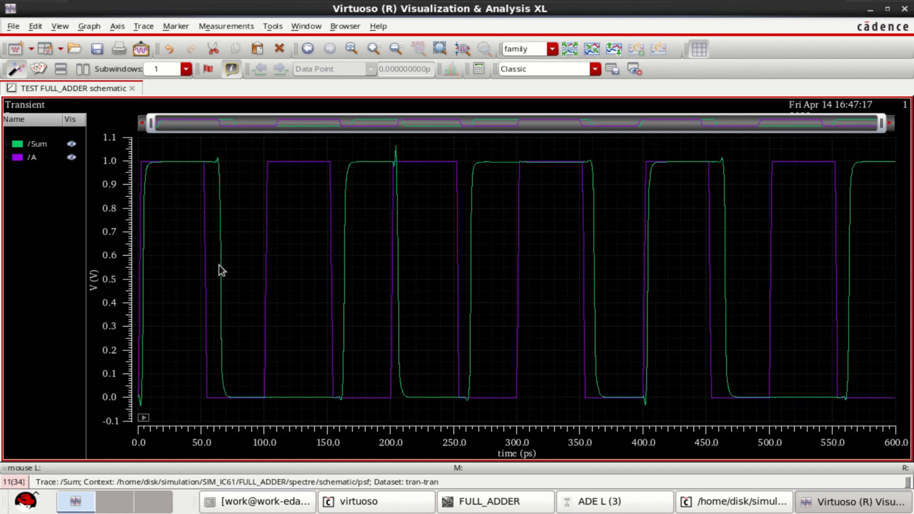
# Mark the first falling edges of A at about 53 ps and Sum at about 65.2 ps, and spread their labels apart.
pyautogui.click(206, 287)
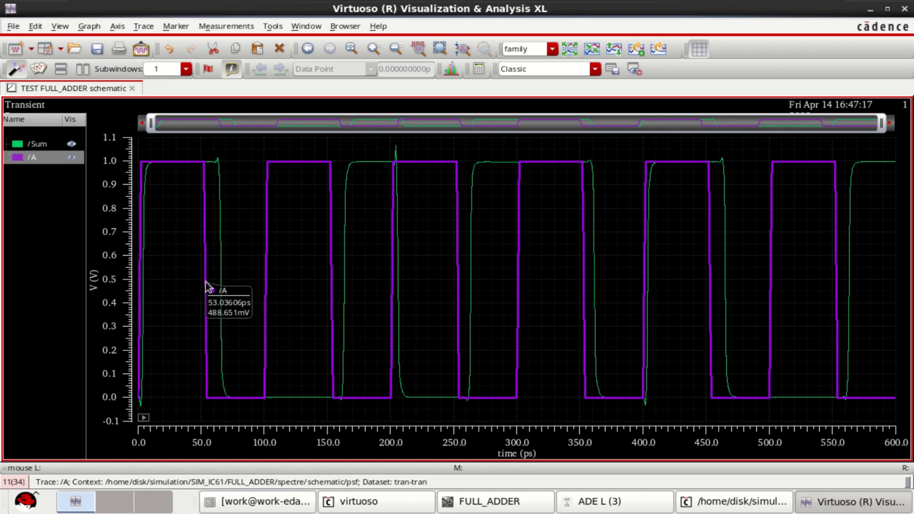
pyautogui.press('m')
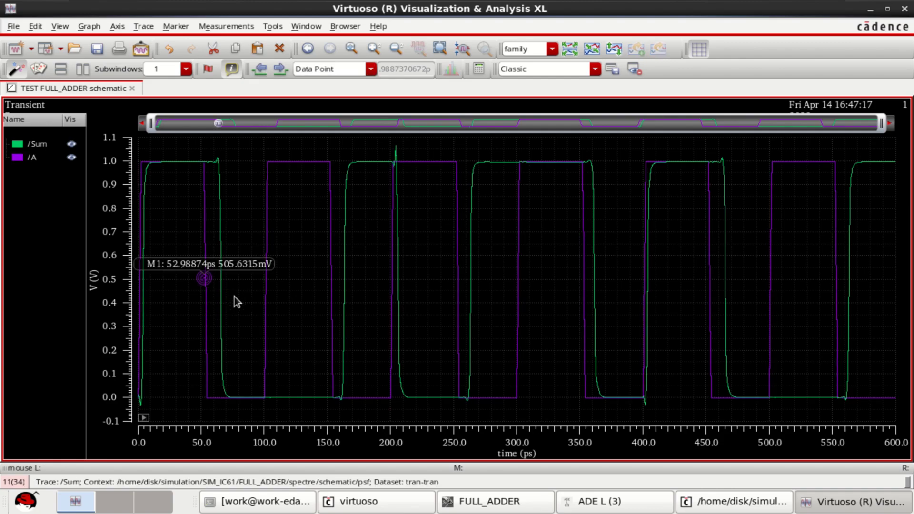
pyautogui.click(222, 285)
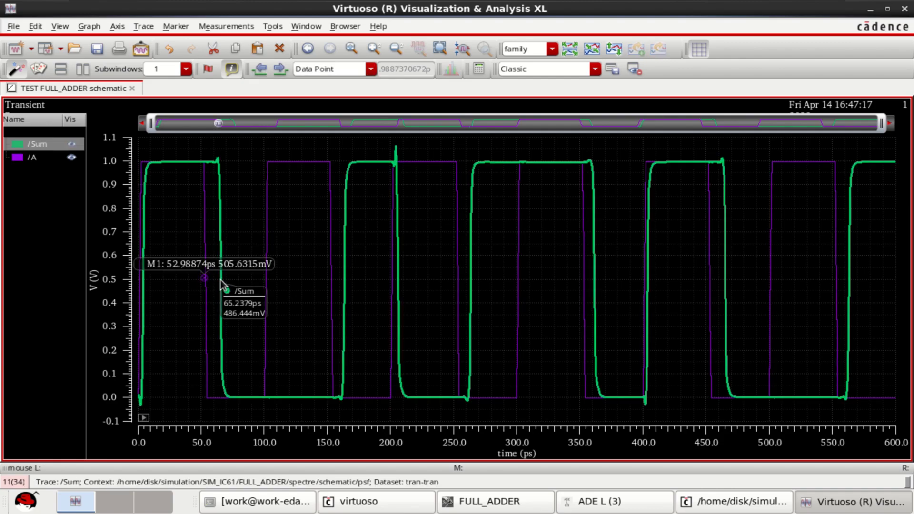
pyautogui.press('m')
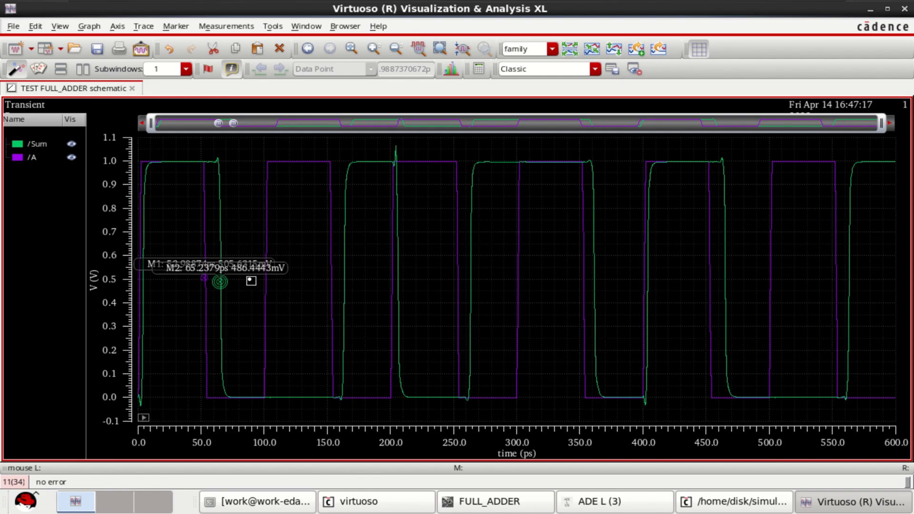
pyautogui.moveTo(252, 275)
pyautogui.mouseDown()
pyautogui.moveTo(345, 285)
pyautogui.moveTo(388, 261)
pyautogui.moveTo(384, 278)
pyautogui.mouseUp()
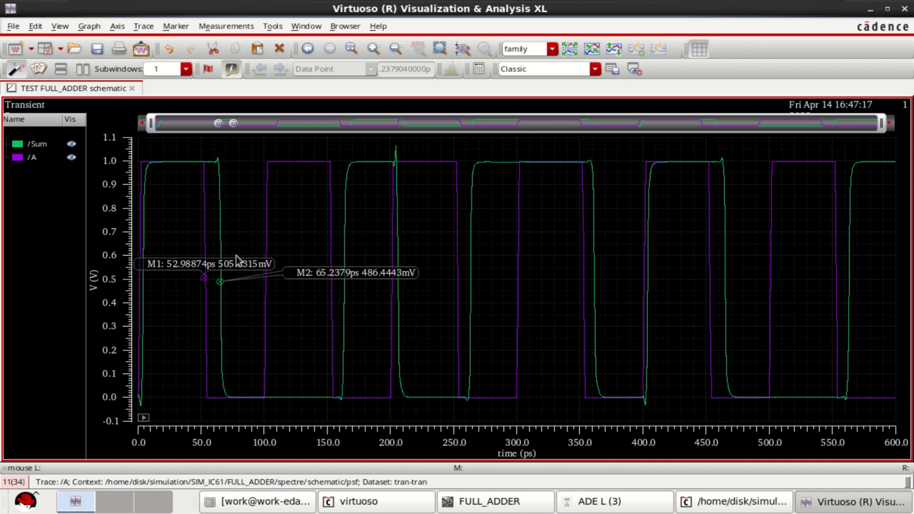
pyautogui.moveTo(234, 267); pyautogui.dragTo(241, 232)
pyautogui.moveTo(342, 273); pyautogui.dragTo(246, 257)
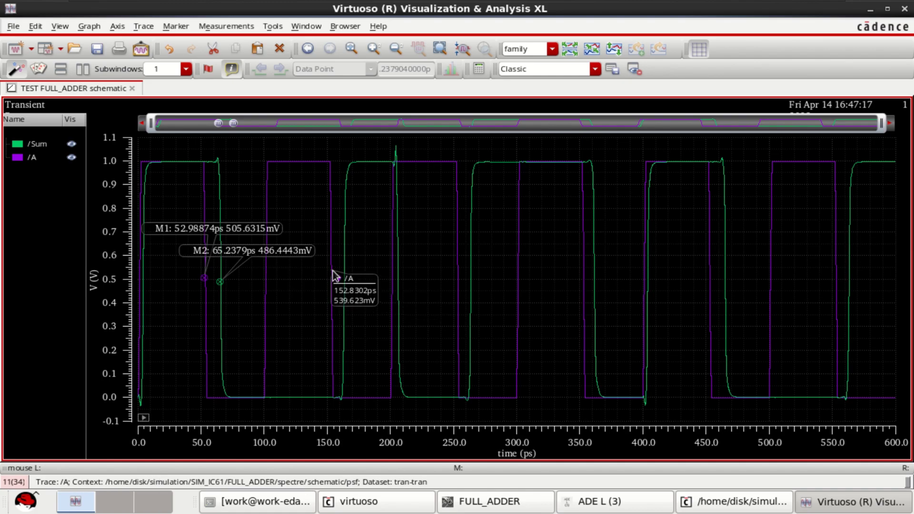
# Measure the delay from A's falling edge at about 153 ps to Sum's rising edge with a delta marker, and separate the labels.
pyautogui.click(332, 284)
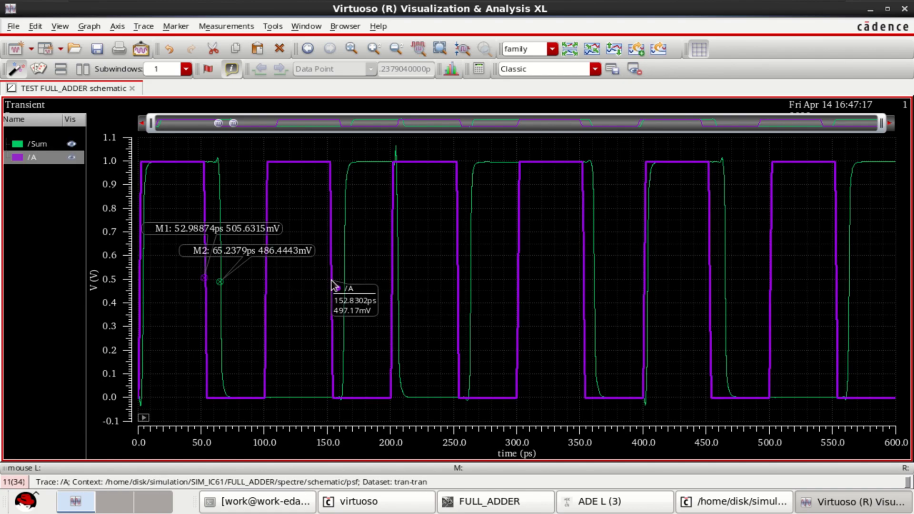
pyautogui.press('m')
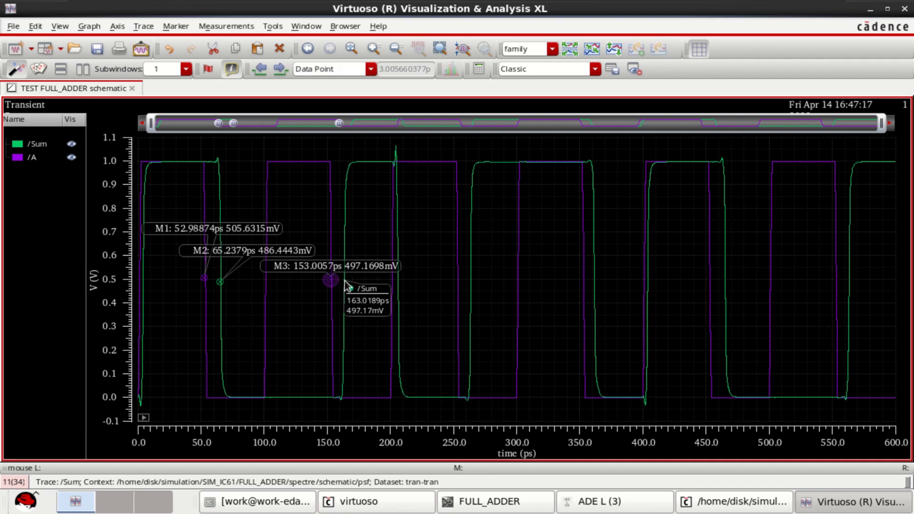
pyautogui.press('d')
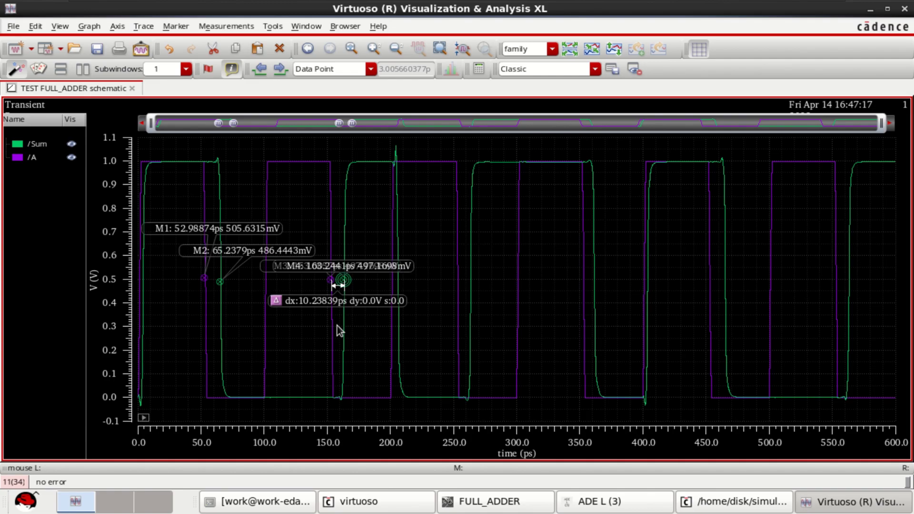
pyautogui.moveTo(325, 304); pyautogui.dragTo(429, 299)
pyautogui.moveTo(381, 269); pyautogui.dragTo(381, 208)
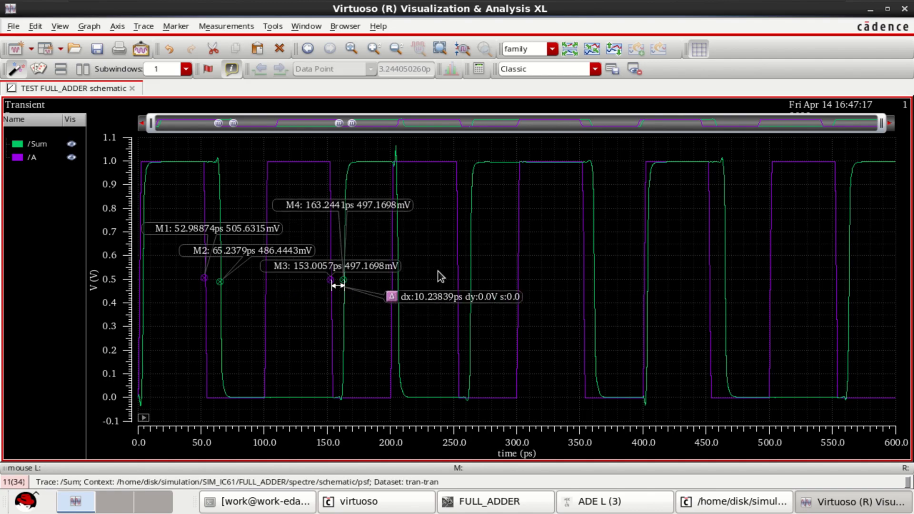
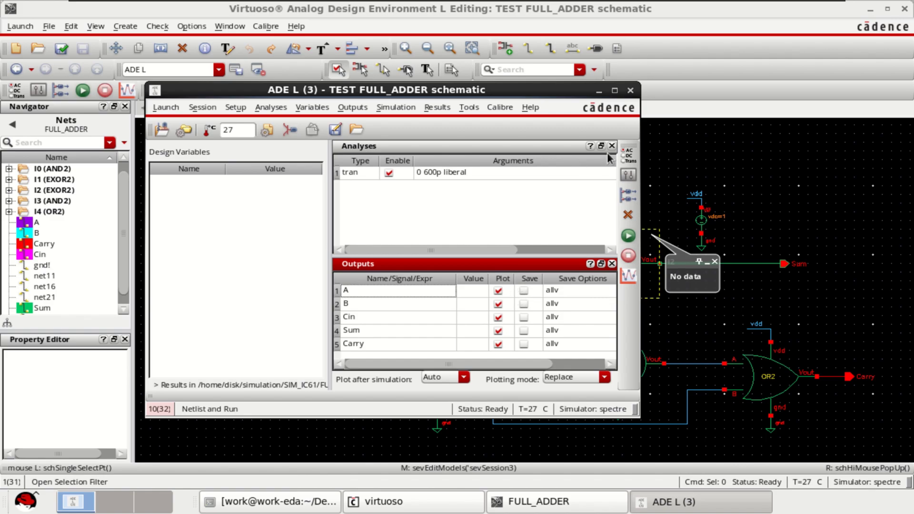
# Minimize the ADE L window to view the full adder schematic, and bring the ADE L window back.
pyautogui.click(598, 91)
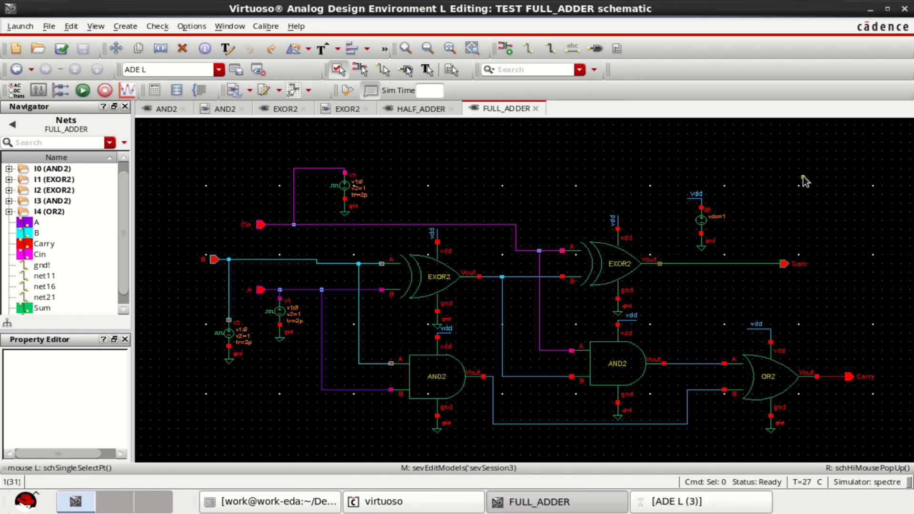
pyautogui.click(714, 501)
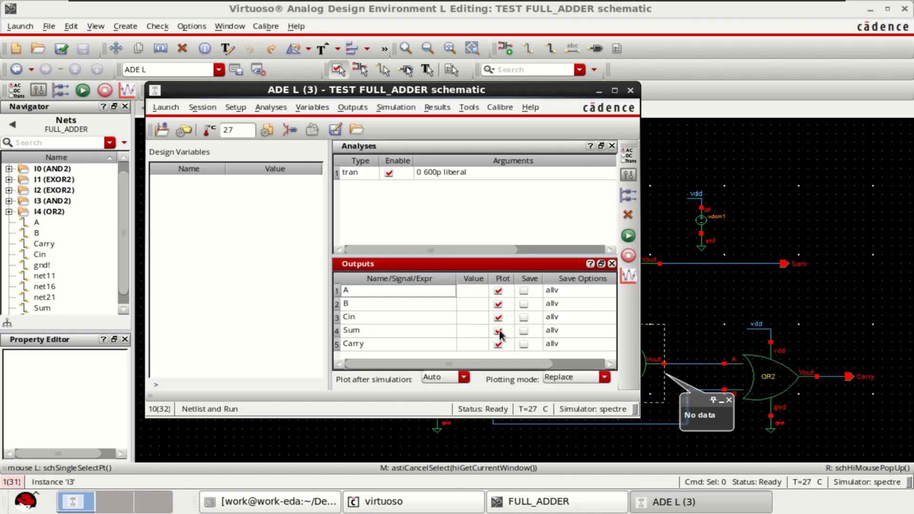
# Add the vdd net and the supply source V0's MINUS terminal current to the plotted outputs, picking both from the schematic.
pyautogui.rightClick(565, 350)
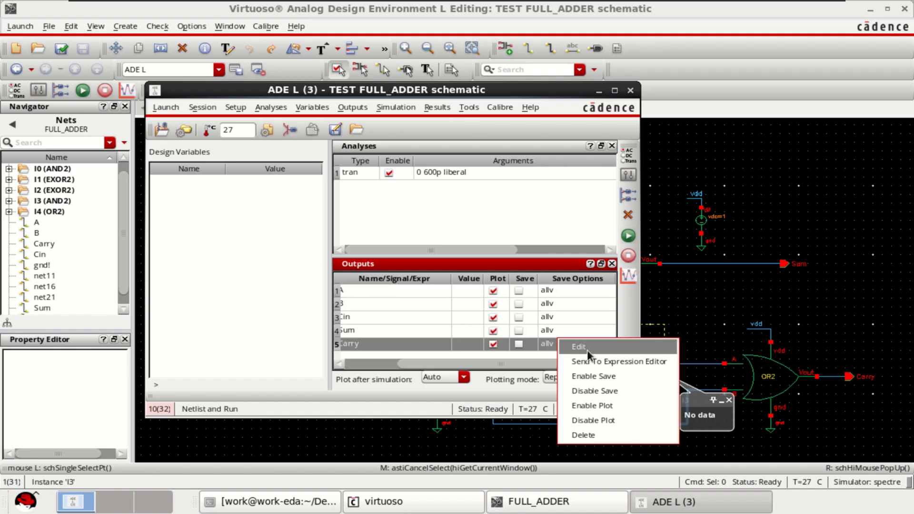
pyautogui.click(587, 349)
pyautogui.click(564, 105)
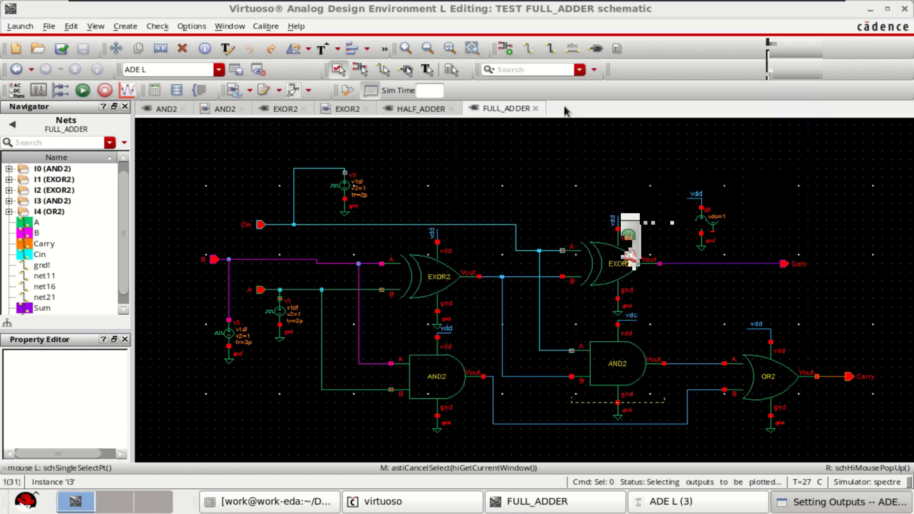
pyautogui.click(698, 200)
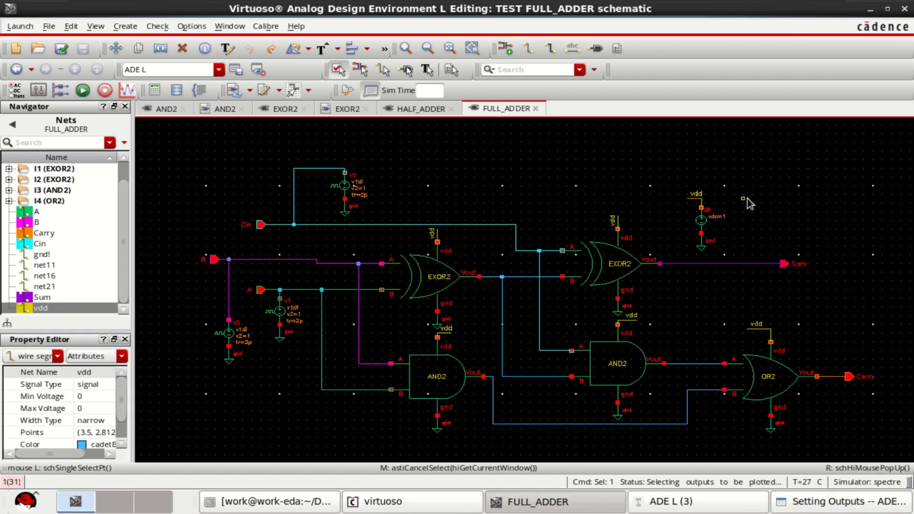
pyautogui.click(702, 236)
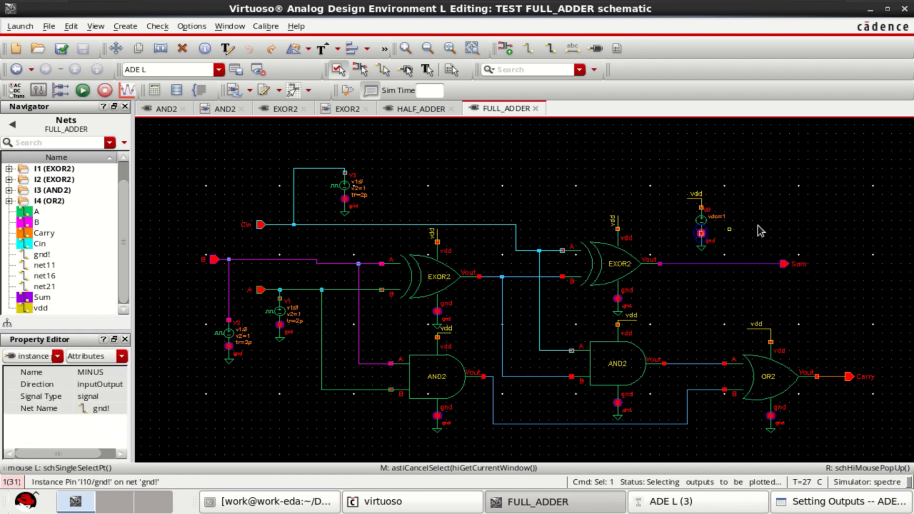
pyautogui.click(828, 502)
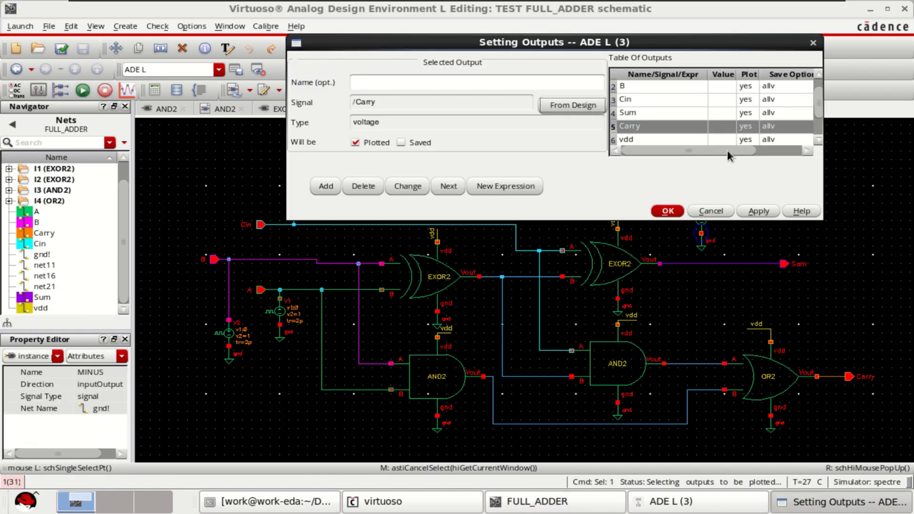
pyautogui.scroll(-1, 684, 116)
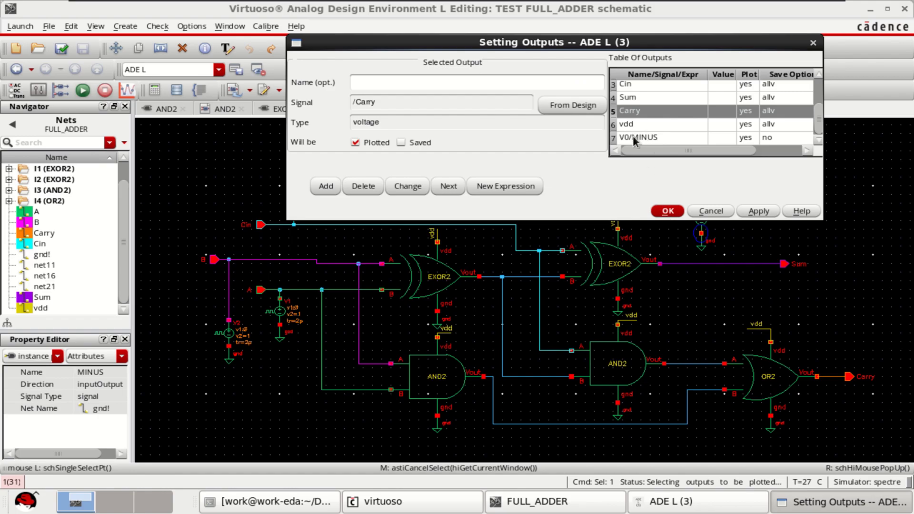
pyautogui.click(668, 211)
pyautogui.click(673, 502)
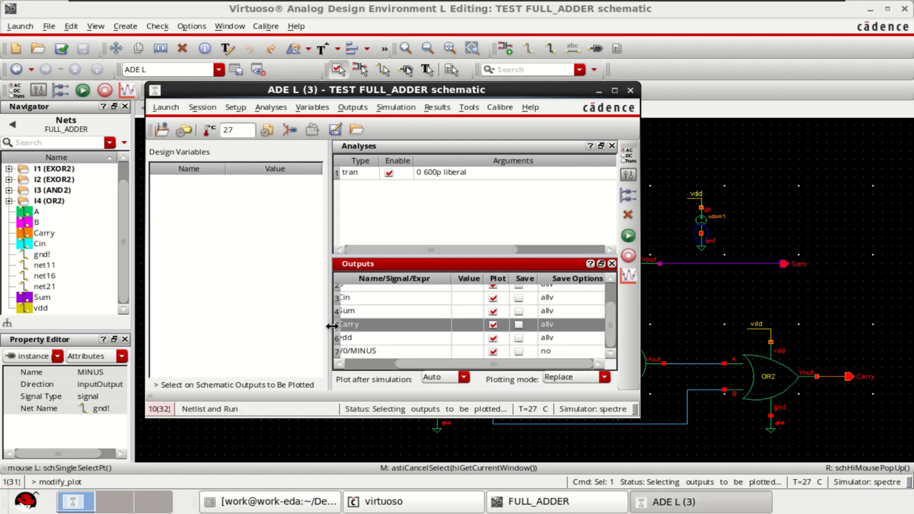
# Widen the outputs area, rerun the simulation, and split the plotted traces into separate strips to inspect vdd and V0/MINUS.
pyautogui.moveTo(333, 329); pyautogui.dragTo(255, 318)
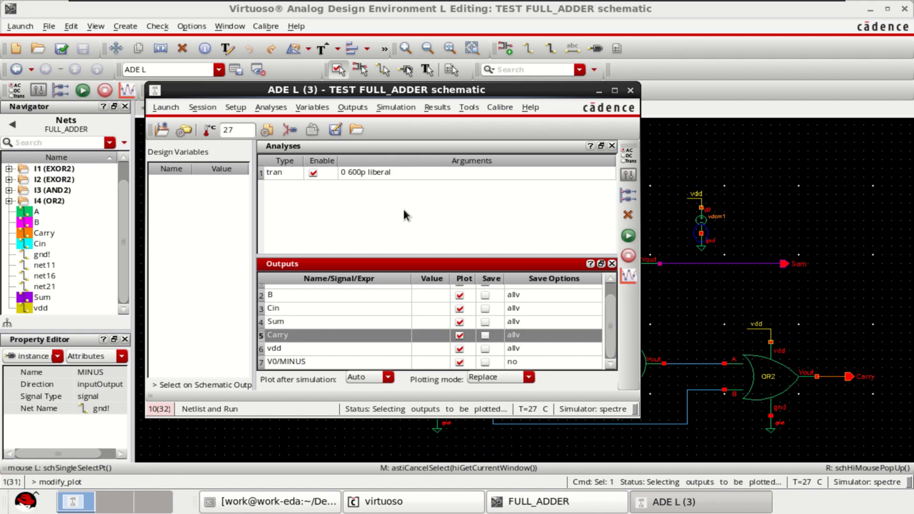
pyautogui.click(628, 236)
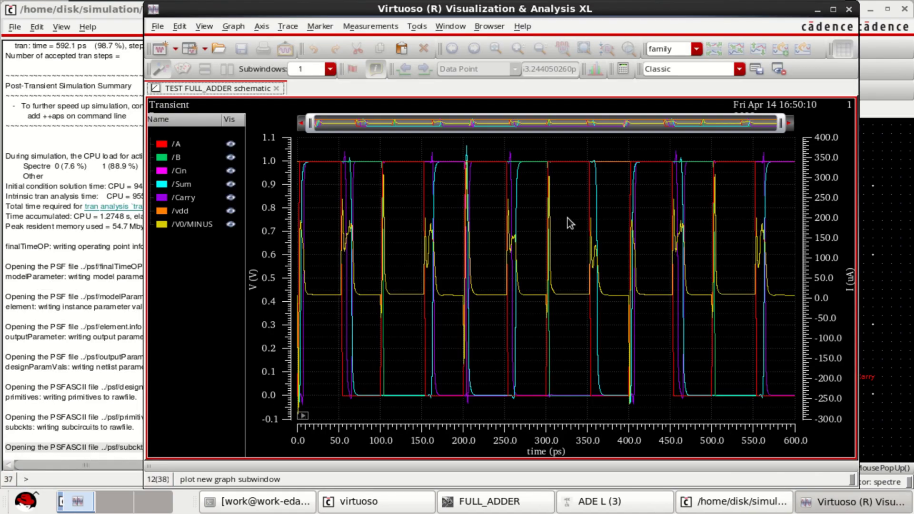
pyautogui.click(712, 49)
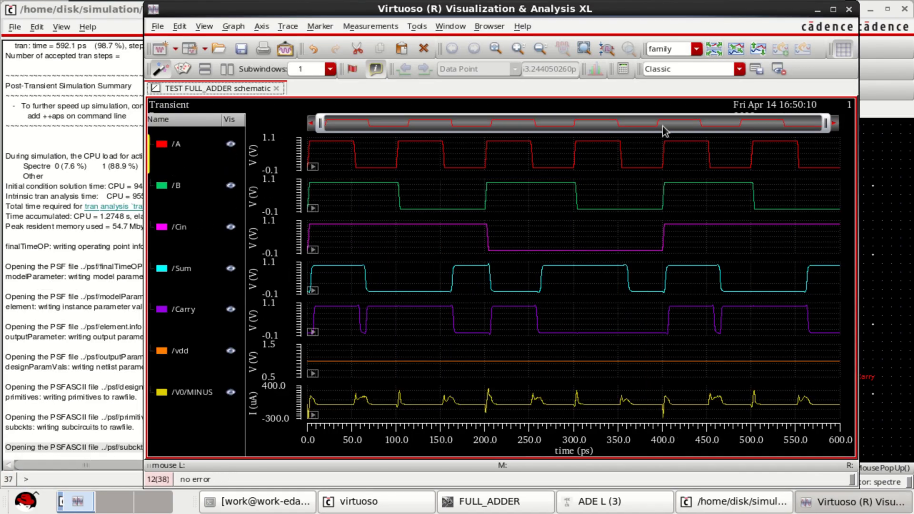
pyautogui.moveTo(316, 366)
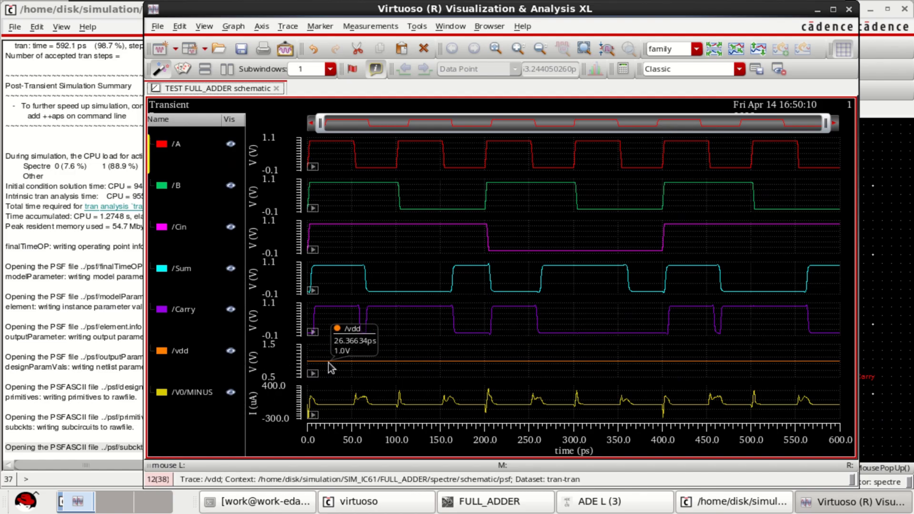
pyautogui.moveTo(488, 408)
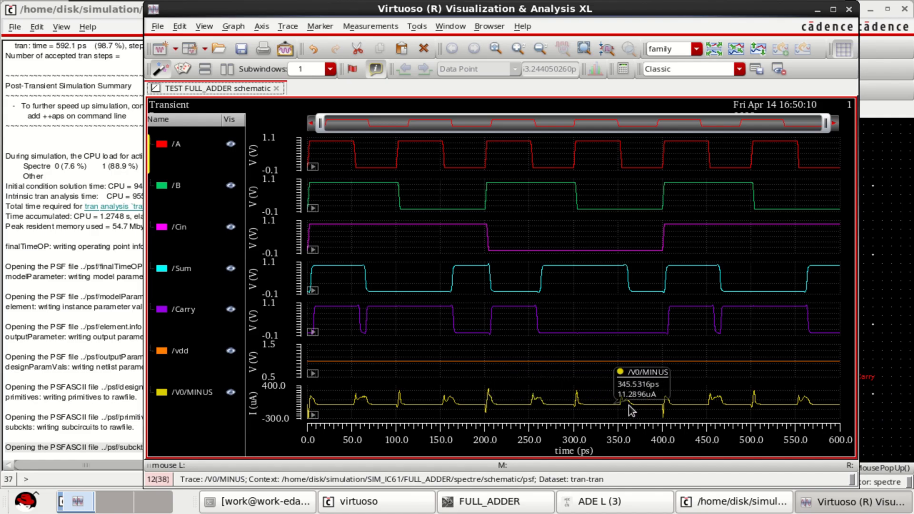
# Send the vdd and V0/MINUS traces to the calculator and multiply them into a power expression.
pyautogui.click(178, 355)
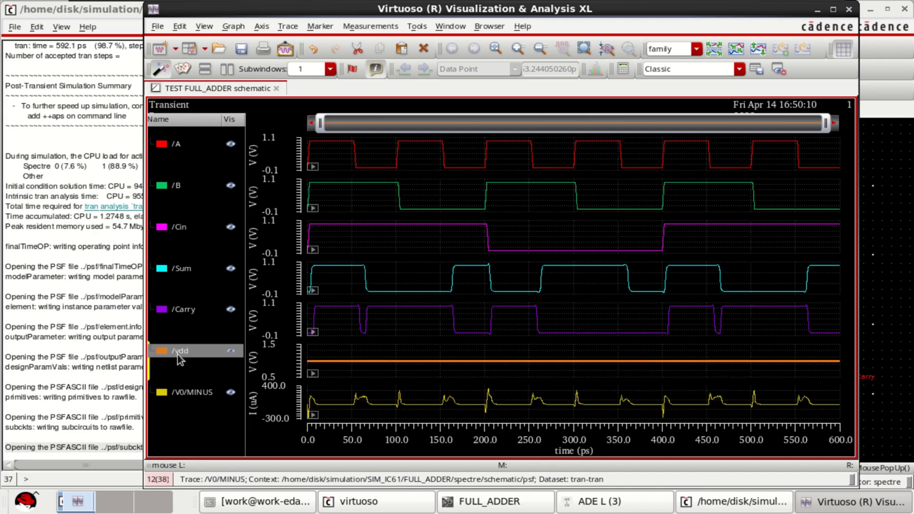
pyautogui.click(190, 393)
pyautogui.rightClick(199, 397)
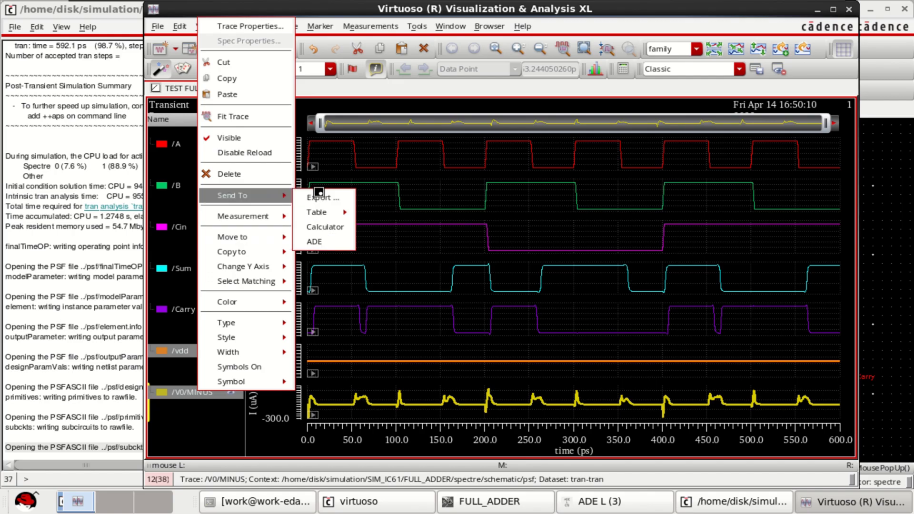
pyautogui.click(318, 224)
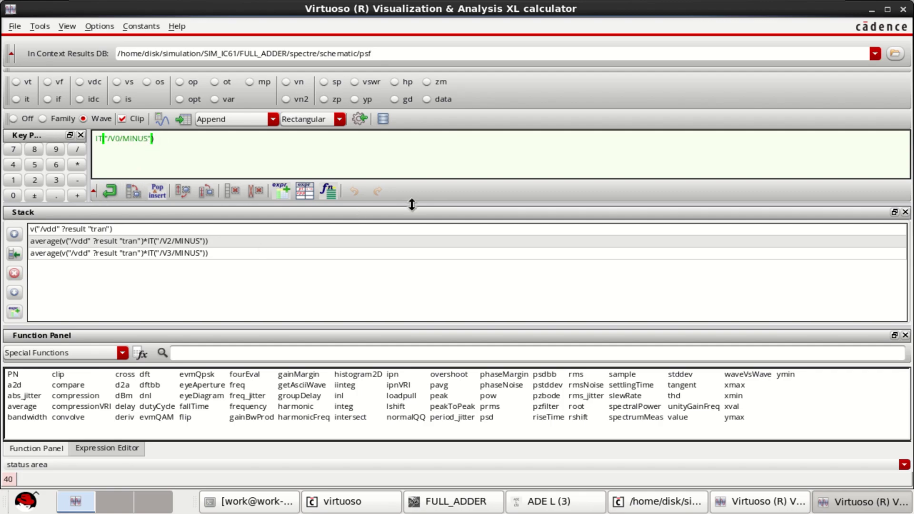
pyautogui.moveTo(410, 211); pyautogui.dragTo(410, 228)
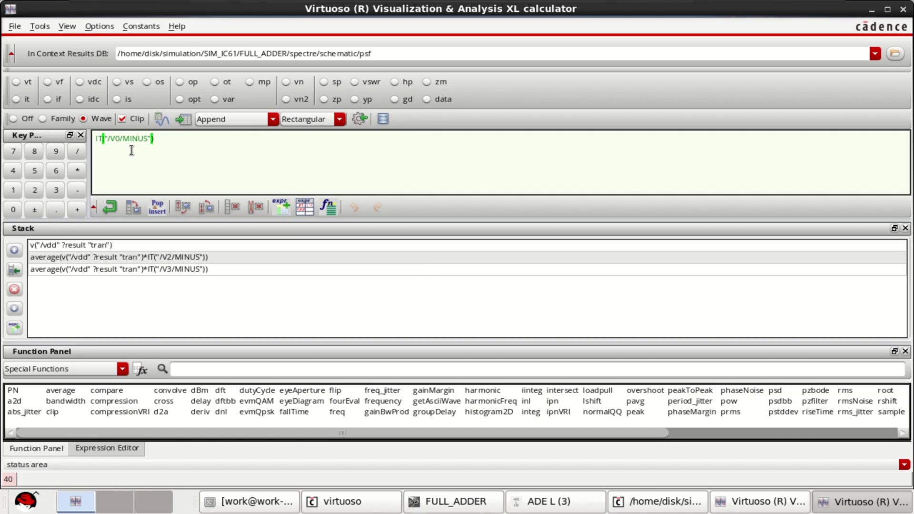
pyautogui.click(76, 170)
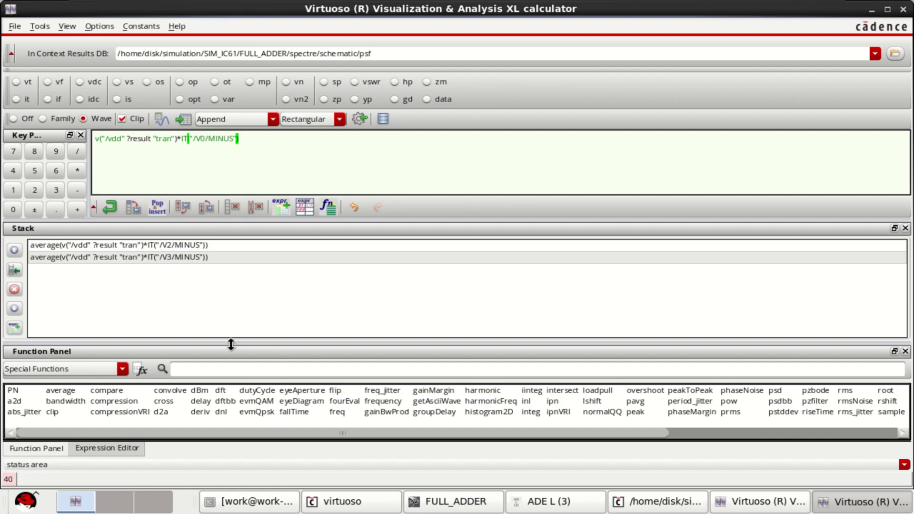
# Apply the average function to the power expression, evaluate it in a table, and close the table.
pyautogui.click(210, 368)
pyautogui.write('aver')
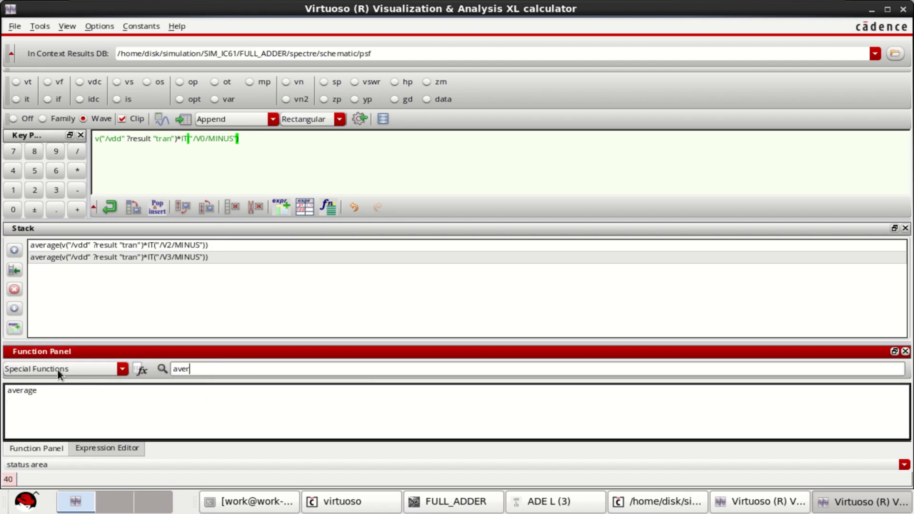
pyautogui.doubleClick(27, 390)
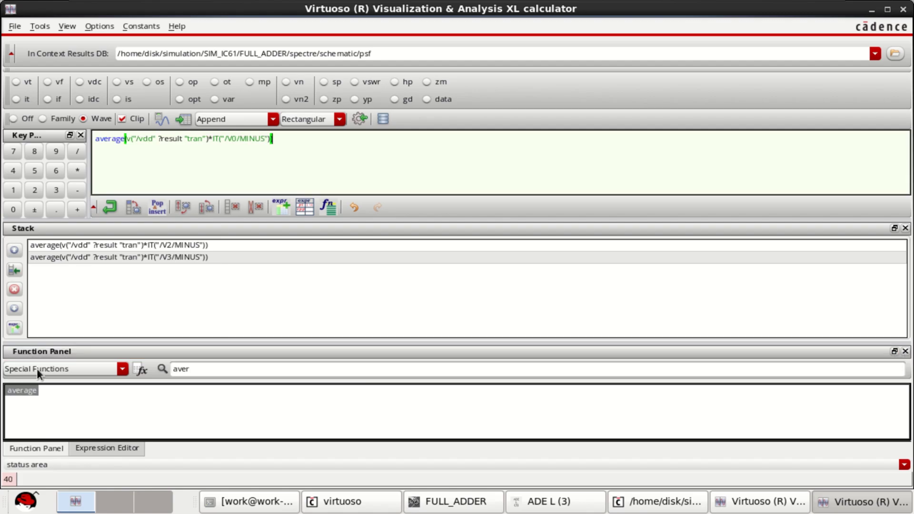
pyautogui.click(184, 120)
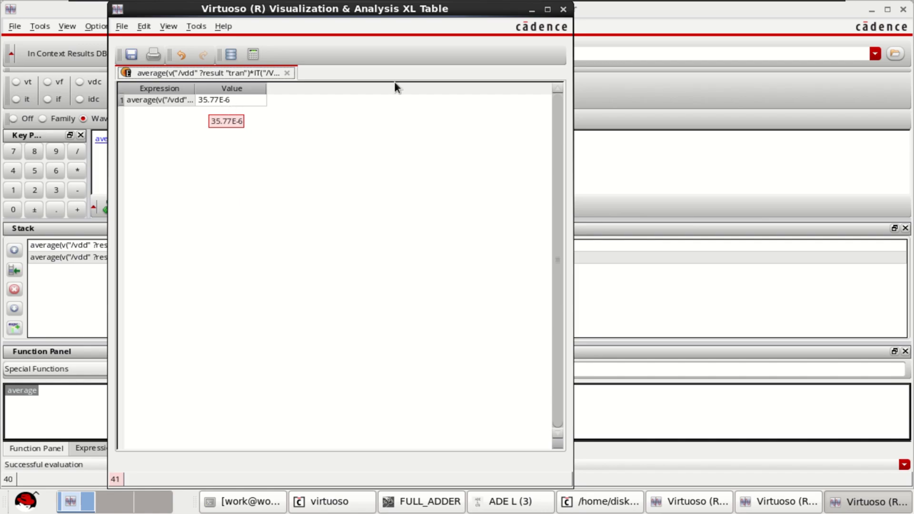
pyautogui.click(562, 10)
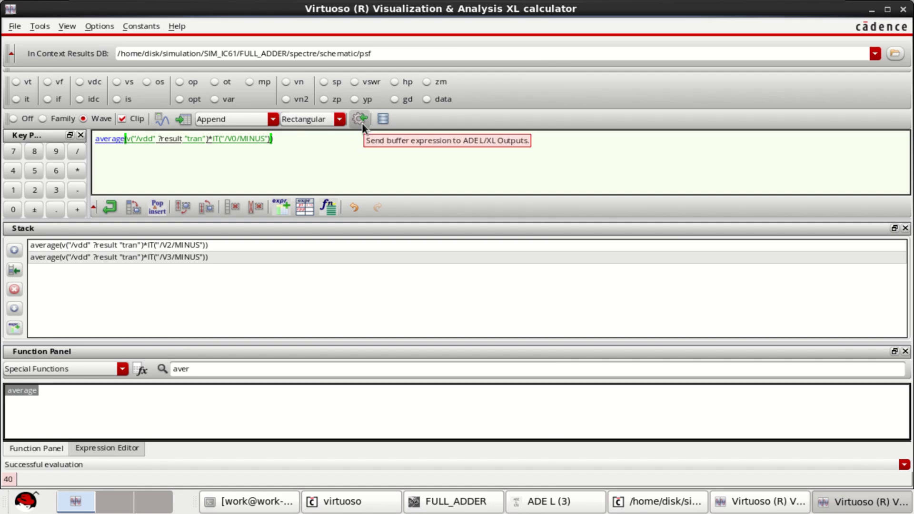
# Send the average power expression from the calculator to the ADE L outputs and name it AvgPower.
pyautogui.click(903, 9)
pyautogui.click(597, 501)
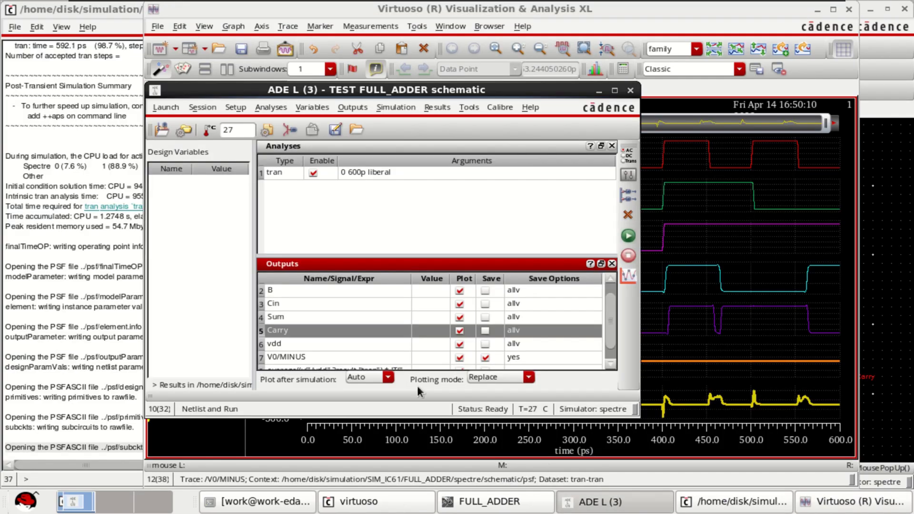
pyautogui.scroll(-1, 428, 318)
pyautogui.click(304, 362)
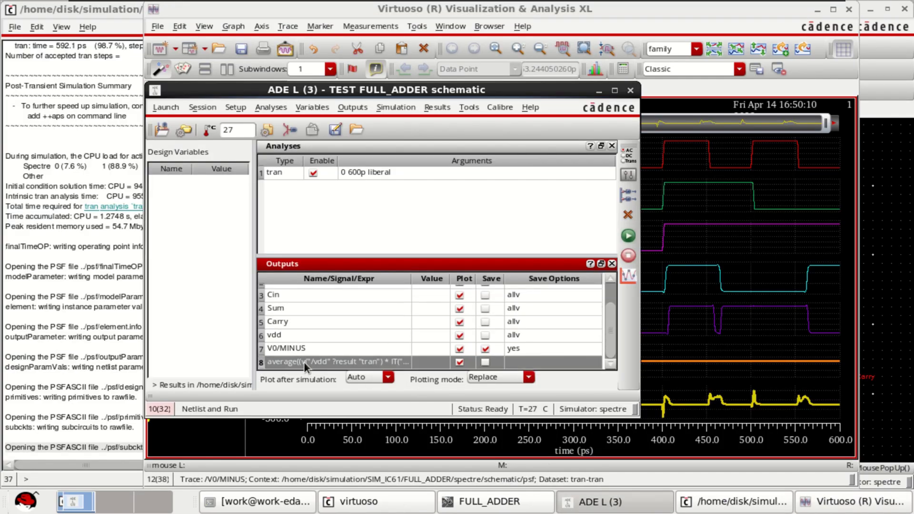
pyautogui.rightClick(327, 361)
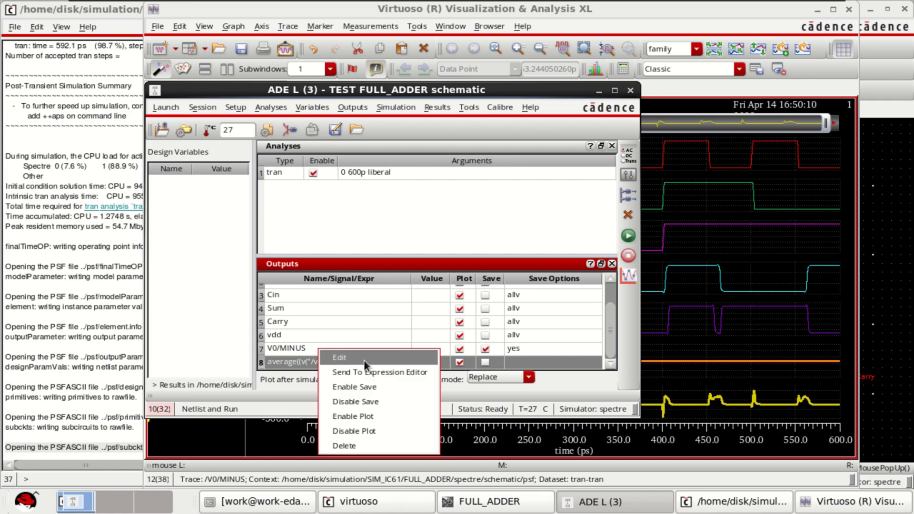
pyautogui.click(365, 358)
pyautogui.click(388, 85)
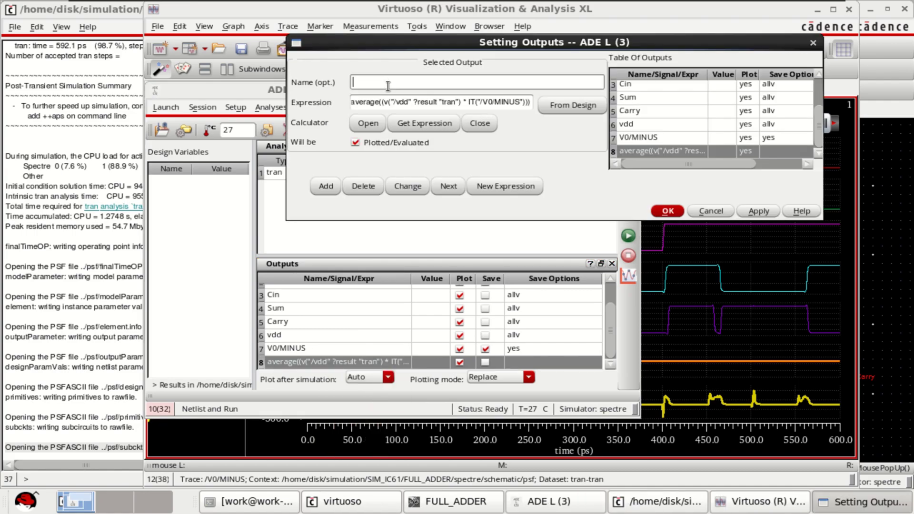
pyautogui.write('AvgPower')
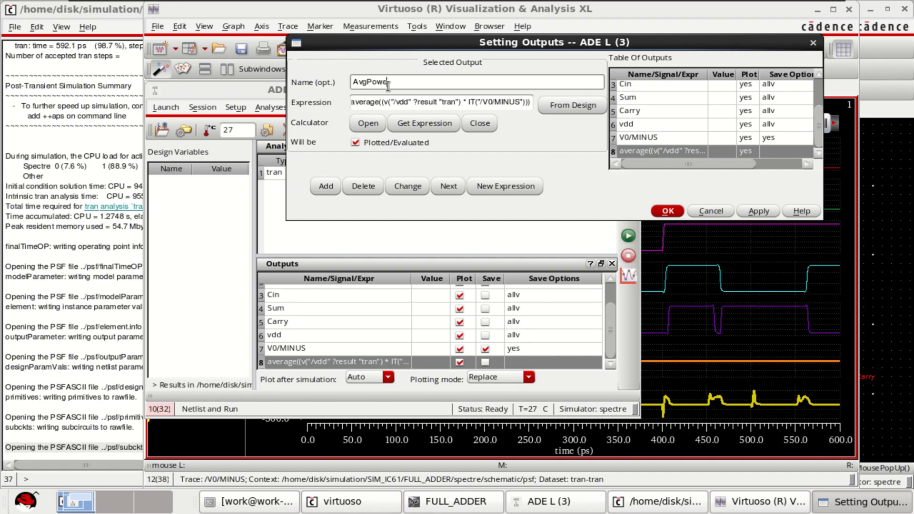
pyautogui.click(666, 211)
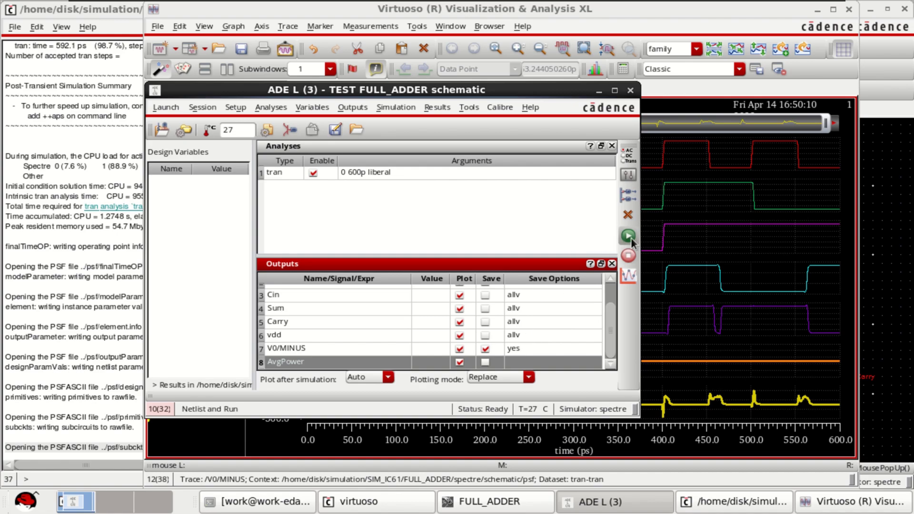
# Run the simulation again, maximize the waveform window, and split the traces into separate strips.
pyautogui.click(629, 236)
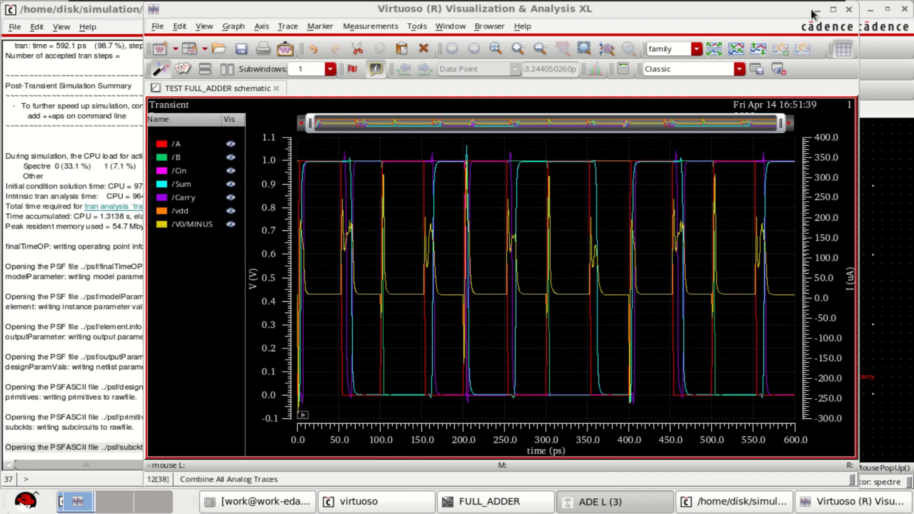
pyautogui.click(833, 9)
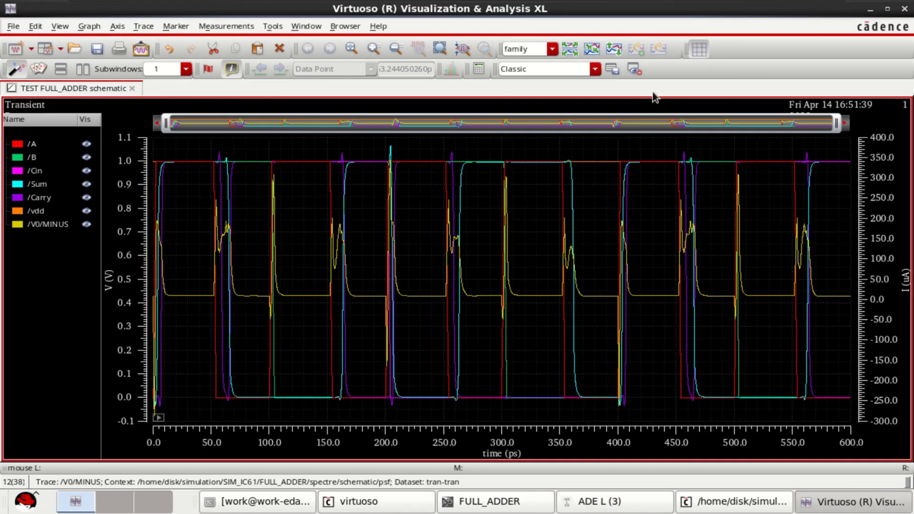
pyautogui.click(570, 49)
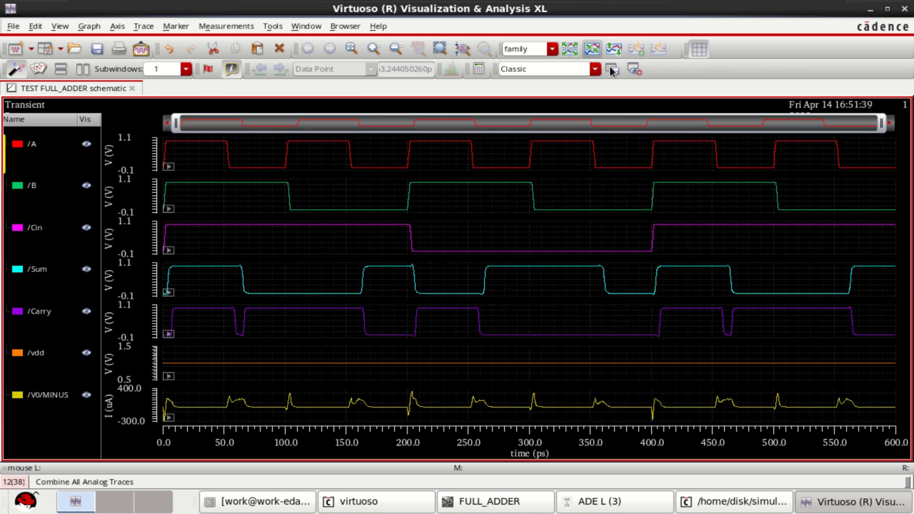
# Minimize the waveform window and examine the AvgPower value in the ADE L outputs.
pyautogui.click(869, 13)
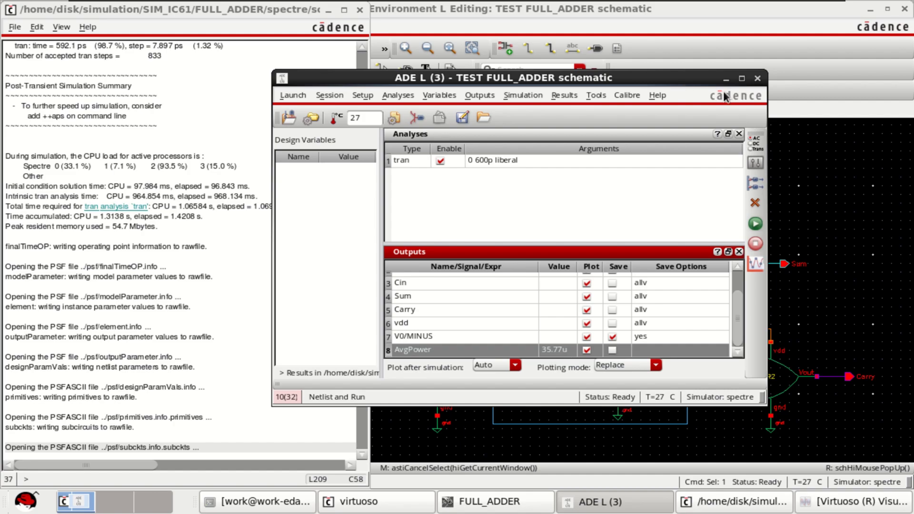
pyautogui.click(743, 78)
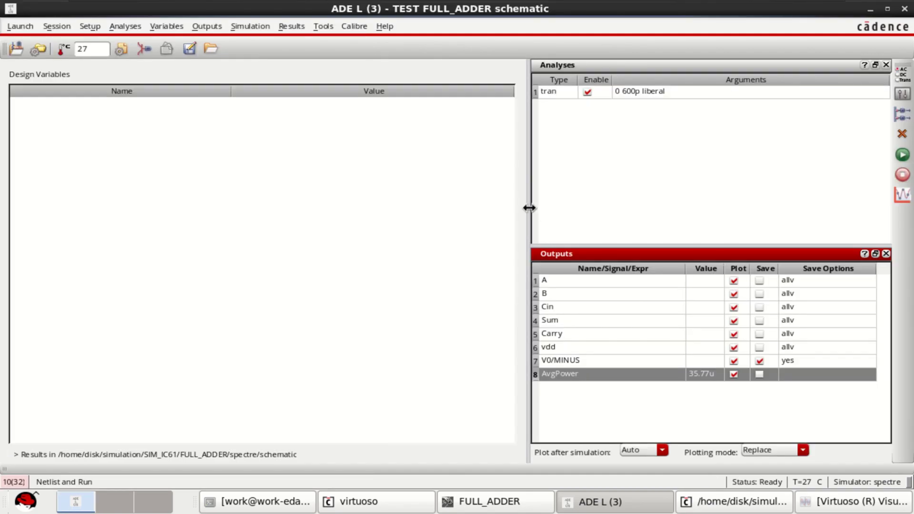
pyautogui.moveTo(529, 208); pyautogui.dragTo(348, 209)
pyautogui.click(887, 9)
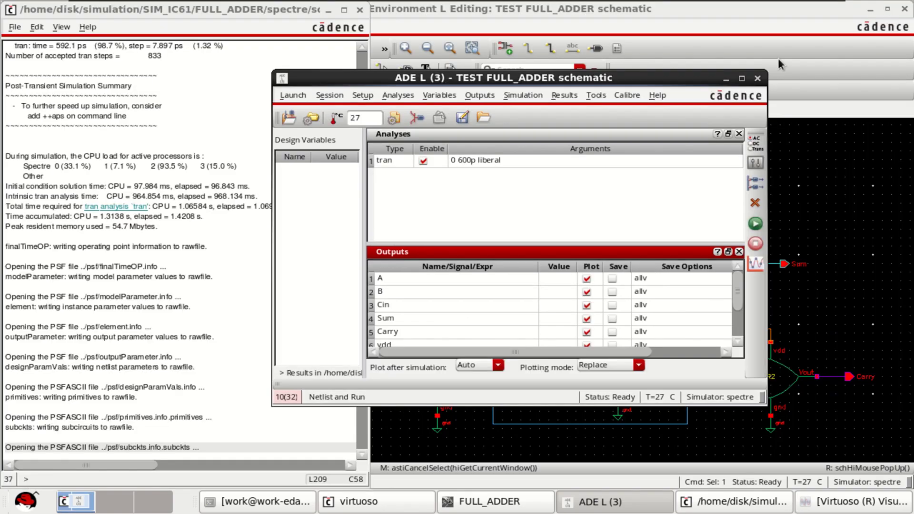
pyautogui.scroll(-2, 481, 319)
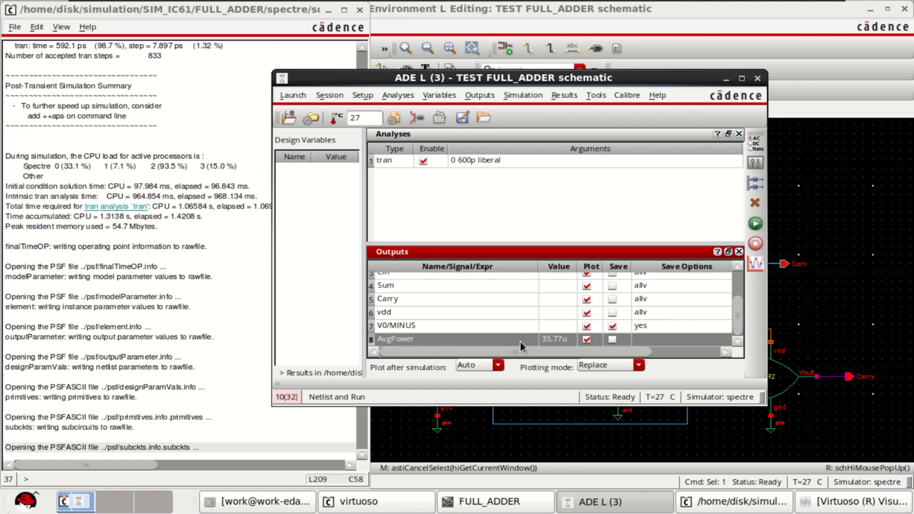
# Return to the waveform window and highlight A with Sum, followed by B with Sum, to compare their transitions.
pyautogui.click(864, 508)
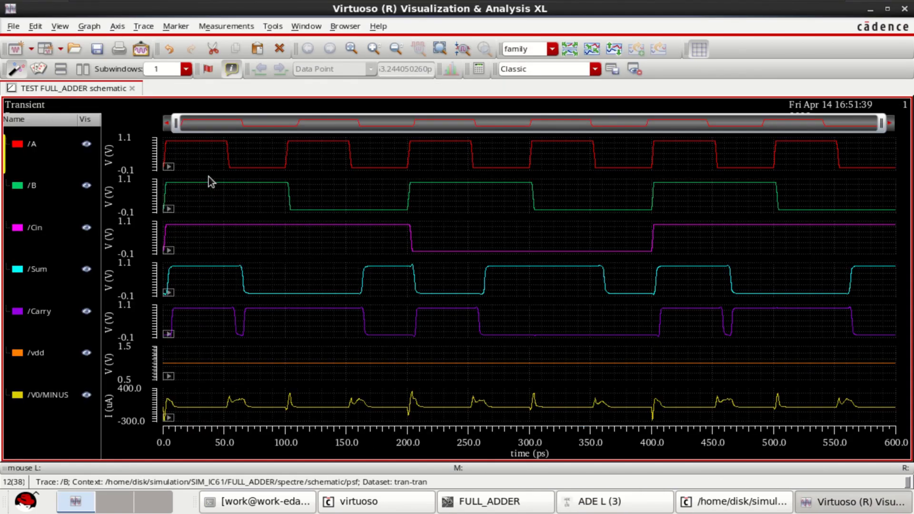
pyautogui.click(227, 153)
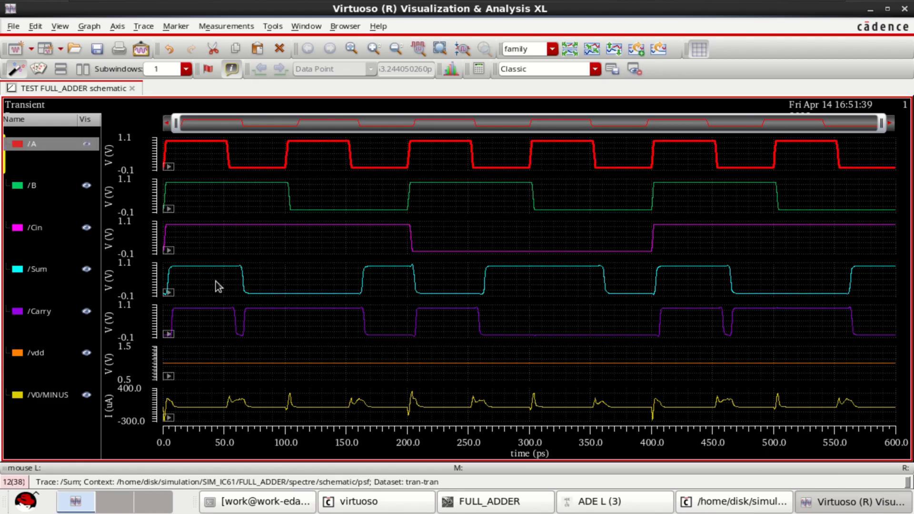
pyautogui.click(241, 281)
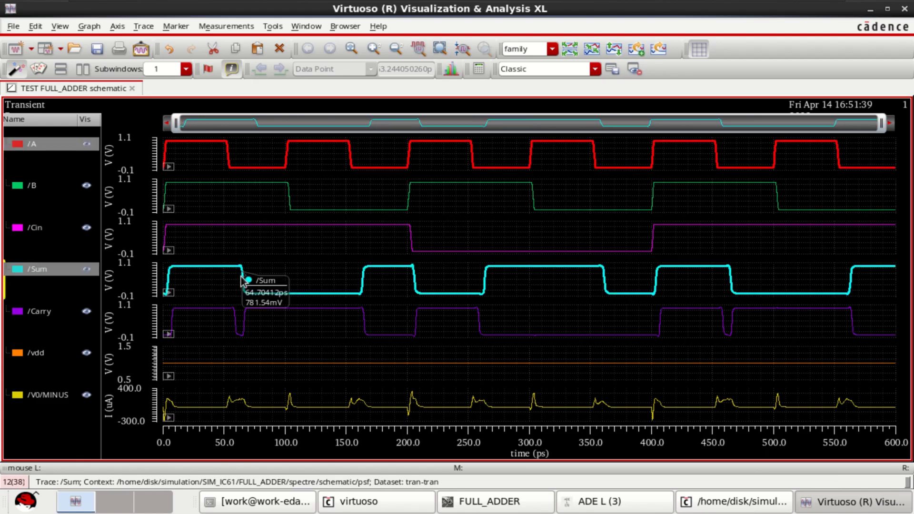
pyautogui.click(222, 191)
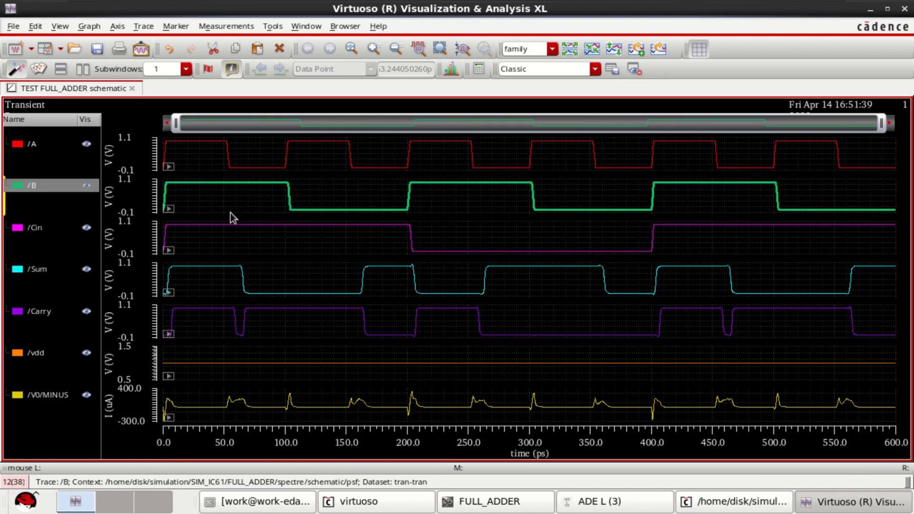
pyautogui.keyDown('ctrl'); pyautogui.click(241, 291); pyautogui.keyUp('ctrl')
pyautogui.moveTo(226, 171)
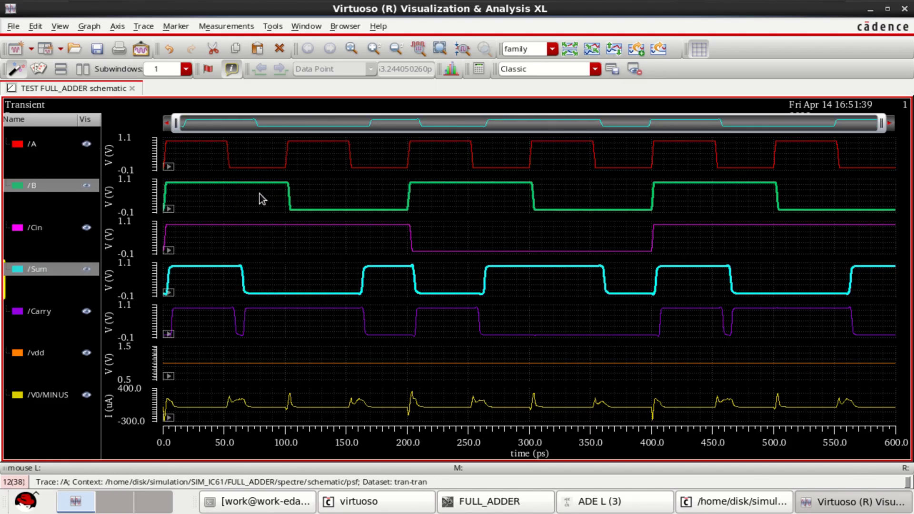